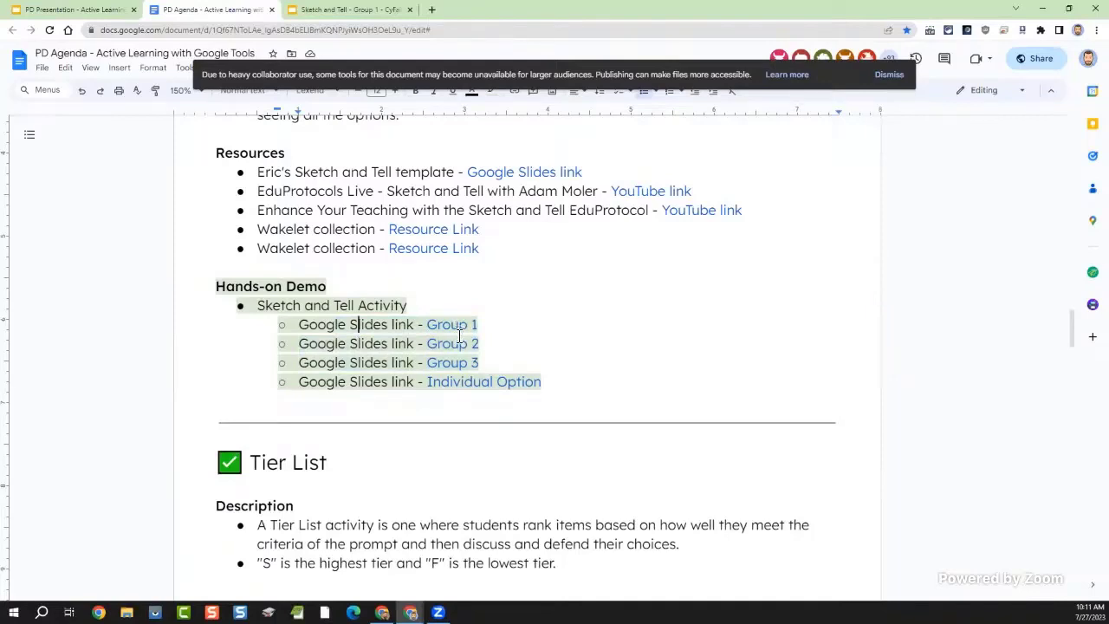
Step: Open the Individual Option slideshow linked under the Sketch and Tell hands-on demo and make a copy of it
key("Down")
left_click(367, 363)
mouse_move(471, 383)
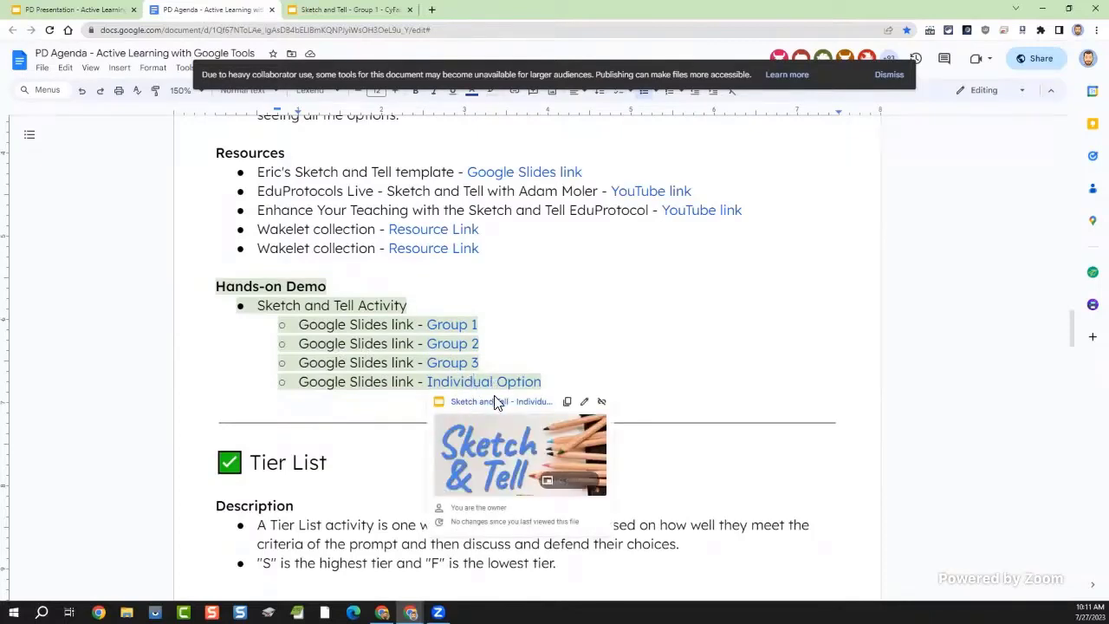
left_click(499, 401)
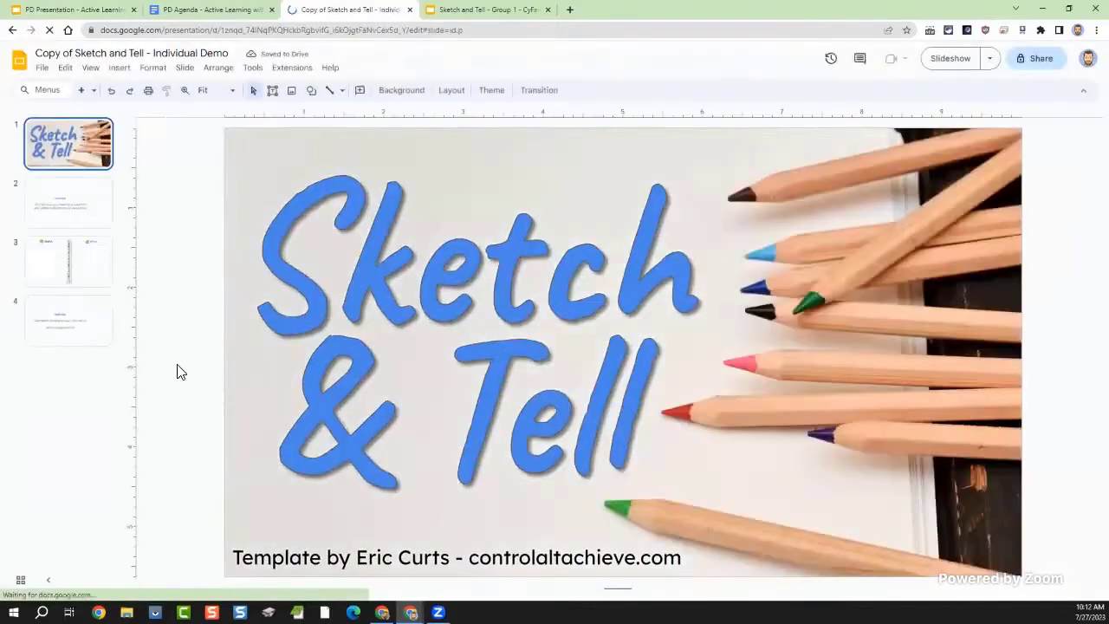
Step: Highlight the three group links in the agenda and compare the Group 1 slideshow with the individual copy
left_click(231, 10)
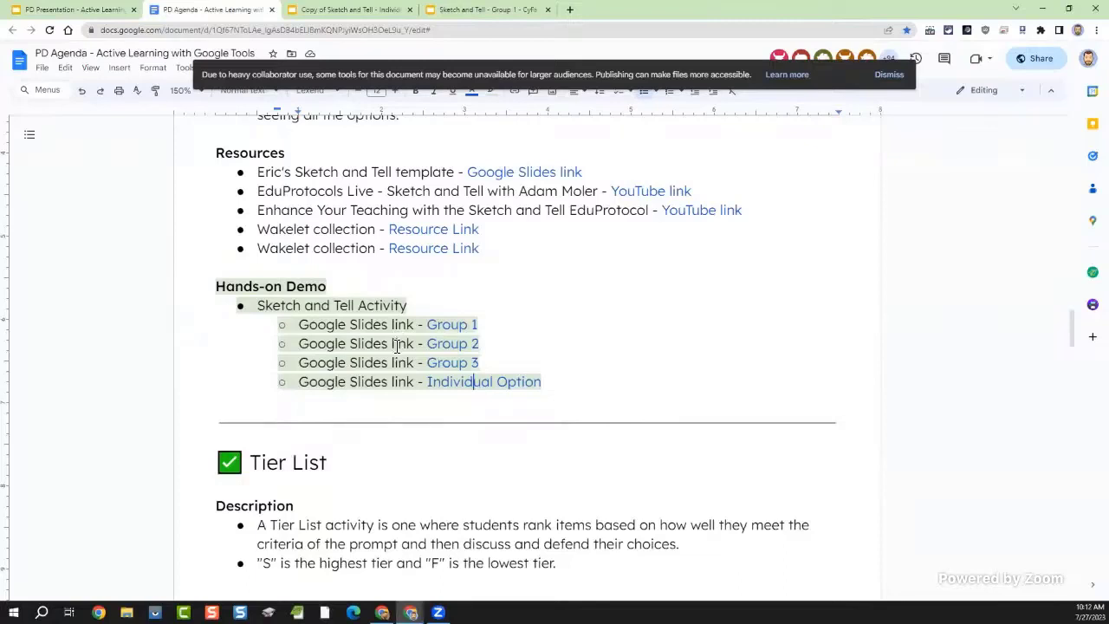
left_click_drag(406, 328, 494, 367)
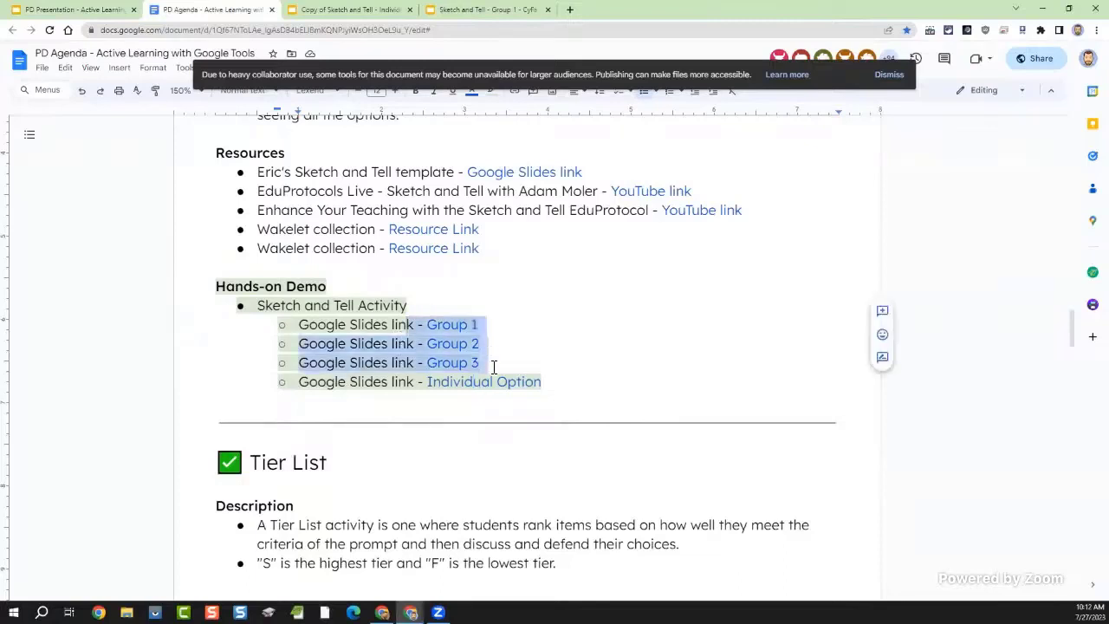
left_click(478, 11)
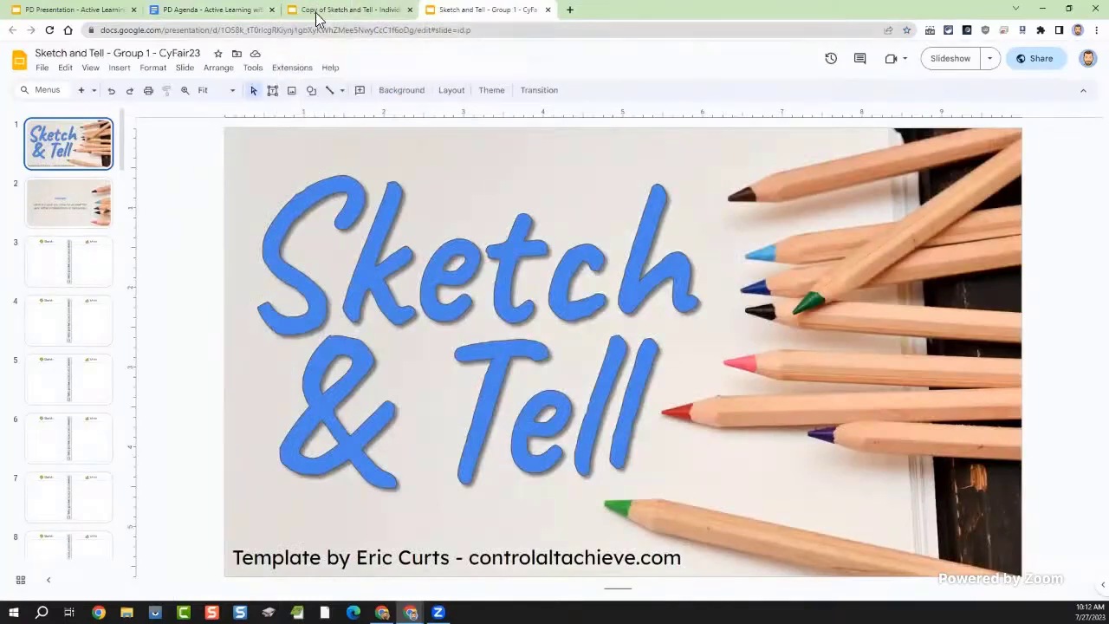
left_click(342, 13)
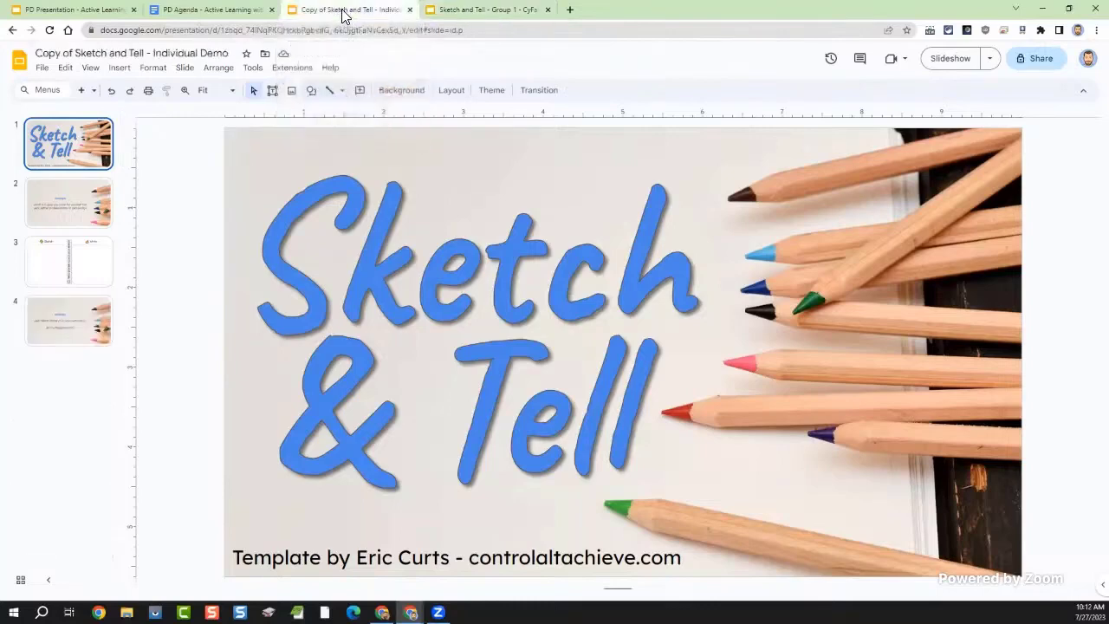
left_click(196, 10)
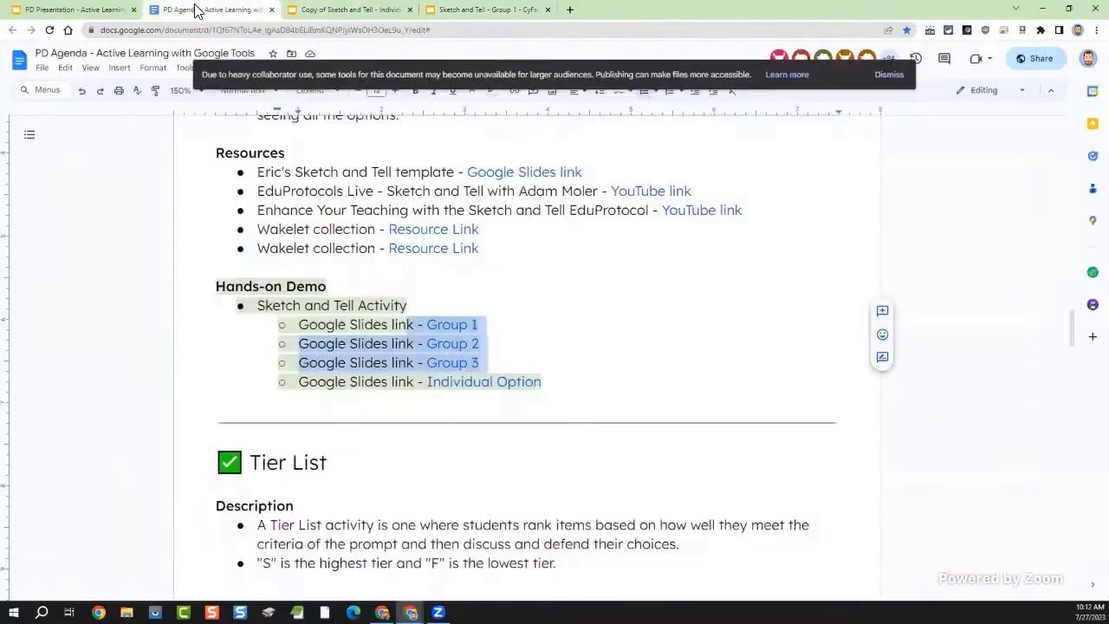
left_click(372, 294)
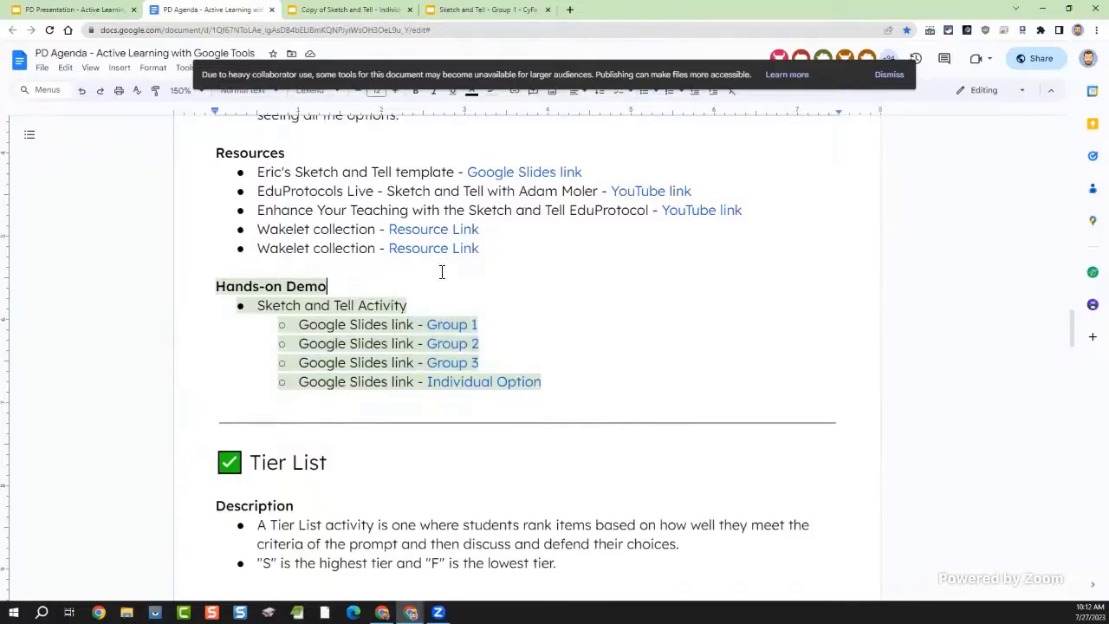
Step: Review the agenda from its title and short link down to the Hands-on Demo links of the Sketch and Tell section
scroll(443, 273, "up", 20)
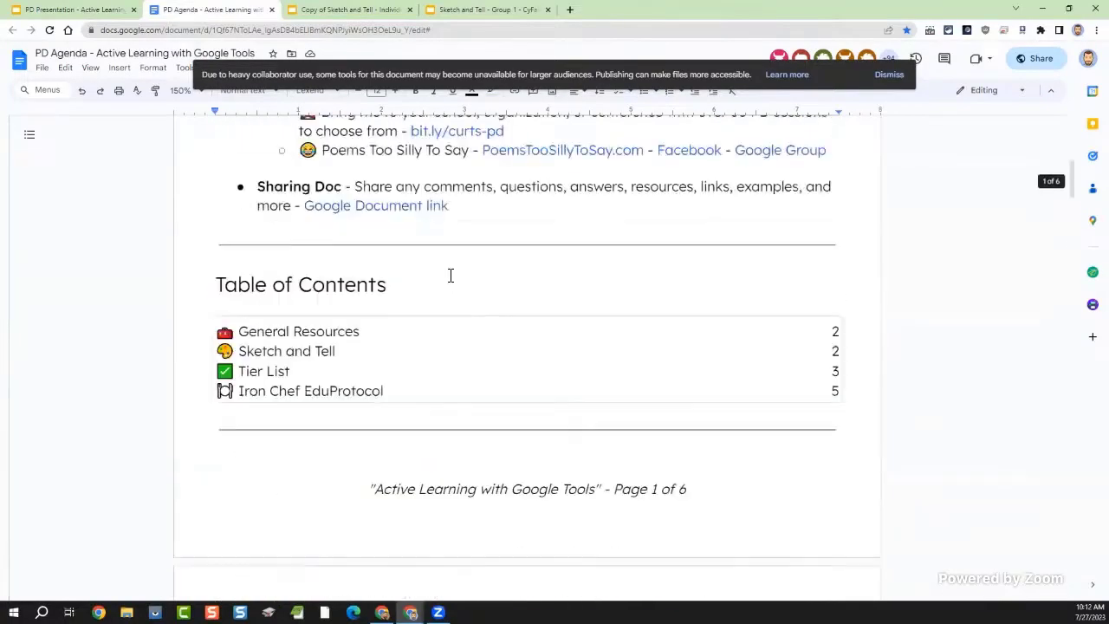
scroll(448, 273, "up", 10)
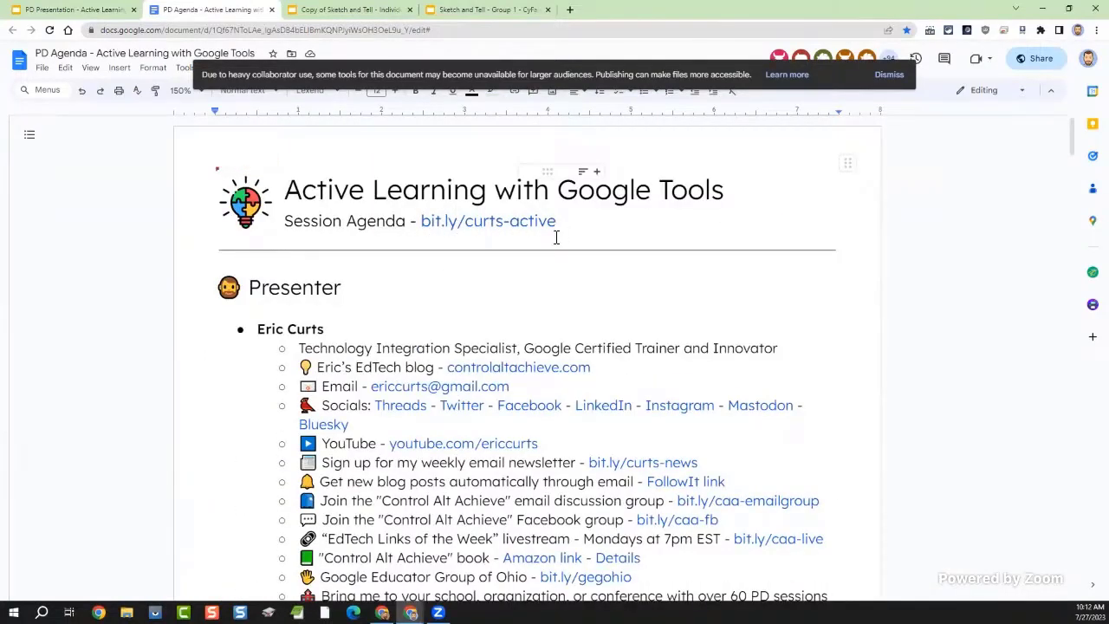
scroll(417, 285, "down", 12)
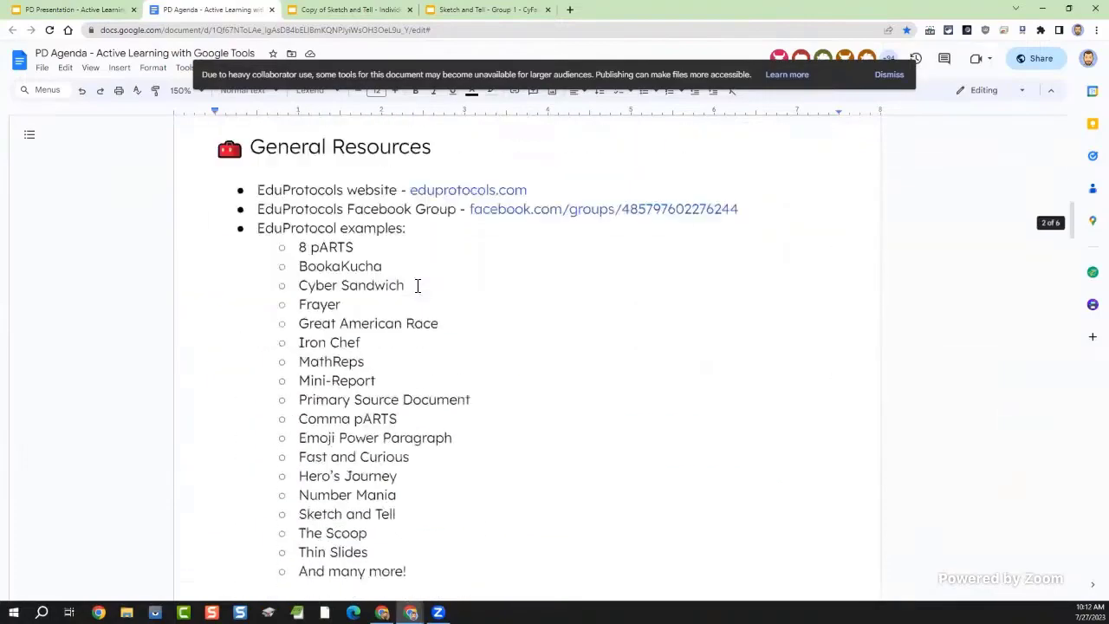
scroll(416, 285, "down", 10)
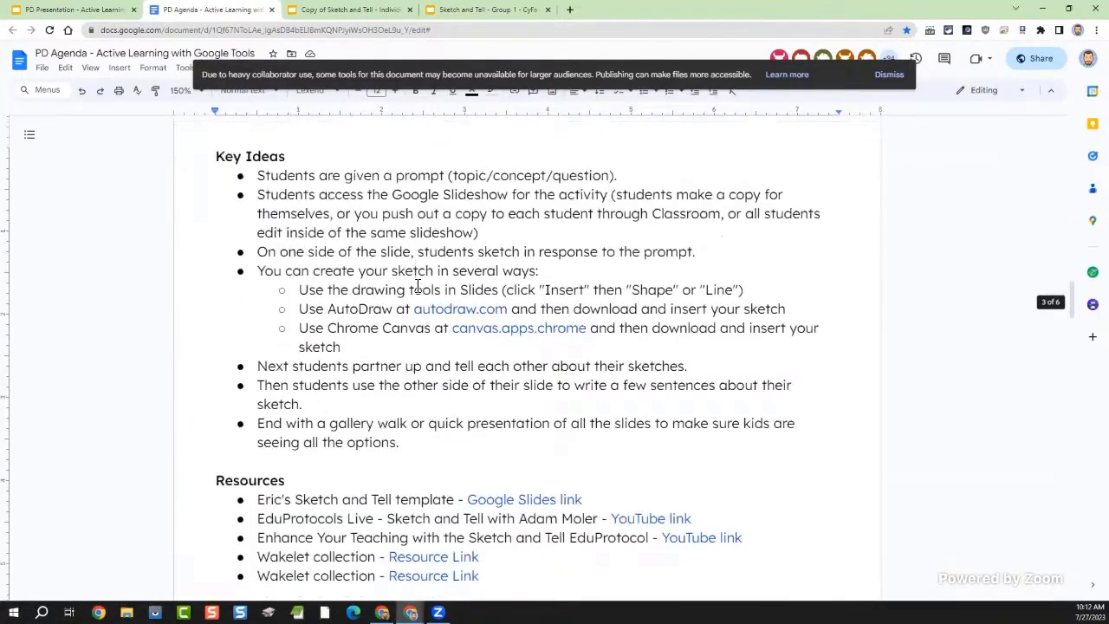
scroll(420, 285, "down", 7)
scroll(419, 285, "up", 3)
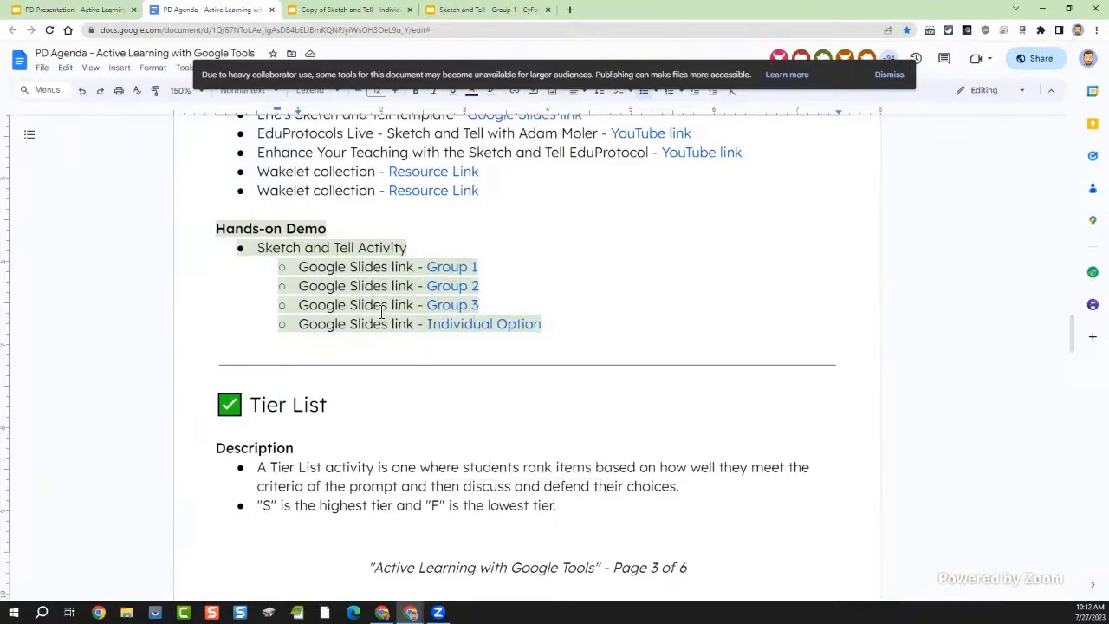
scroll(391, 295, "up", 1)
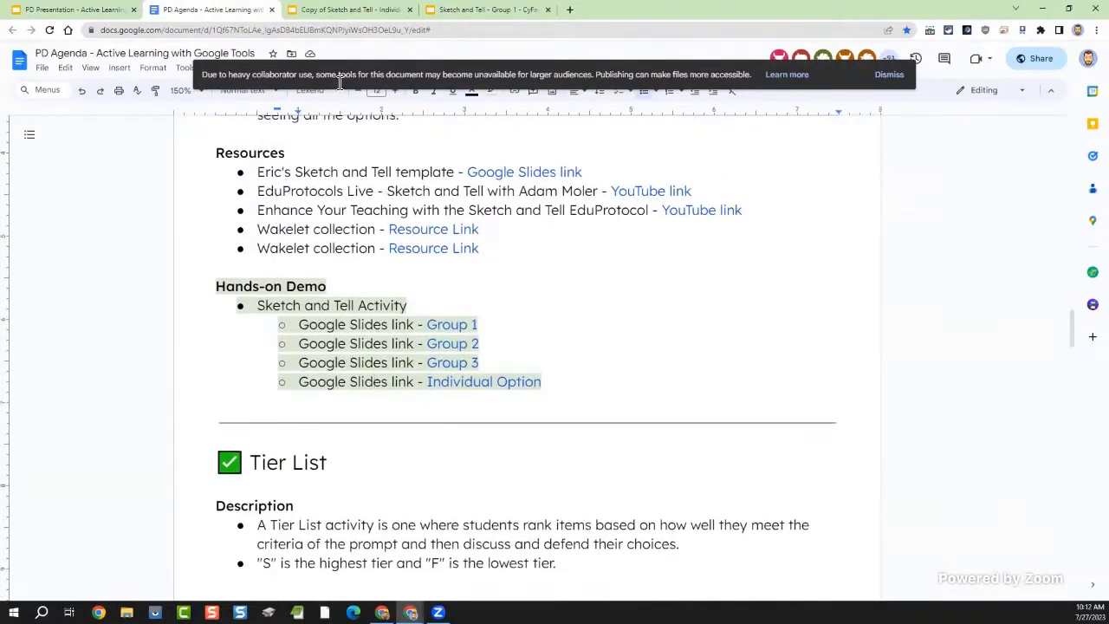
Step: Switch to the Group 1 Sketch and Tell slideshow and read the prompt question on slide 2
left_click(355, 10)
left_click(491, 9)
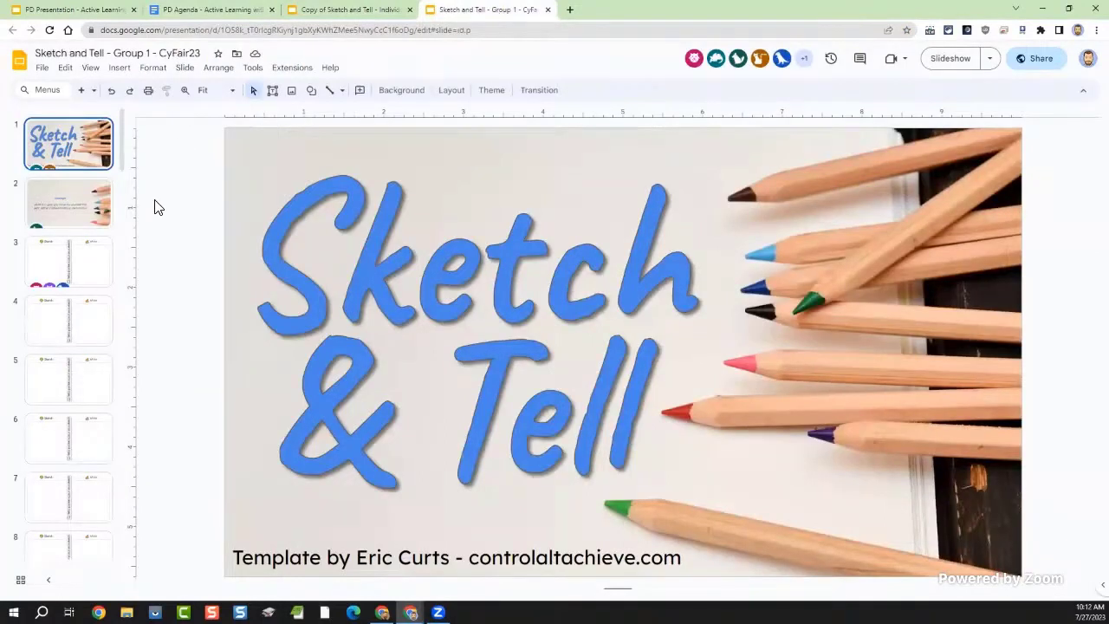
left_click(78, 203)
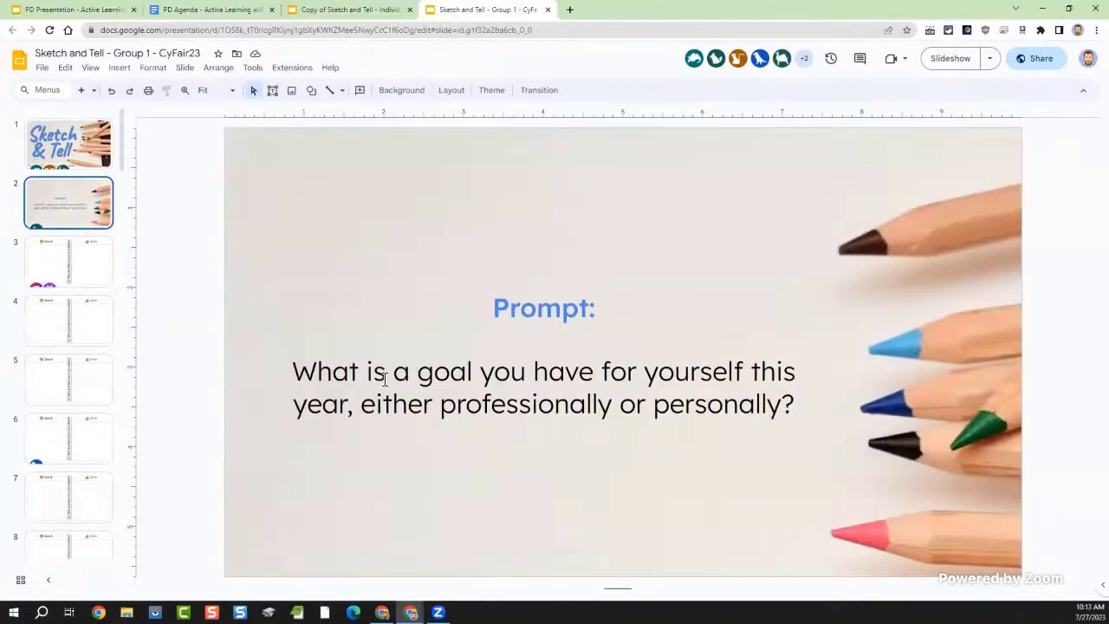
left_click_drag(388, 374, 648, 392)
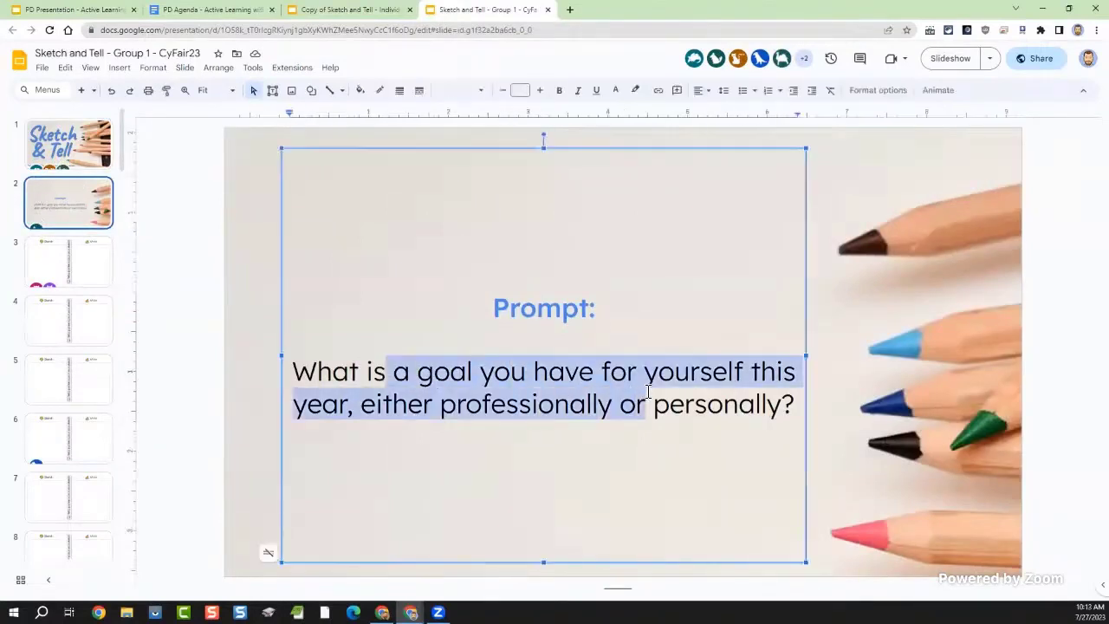
left_click(653, 400)
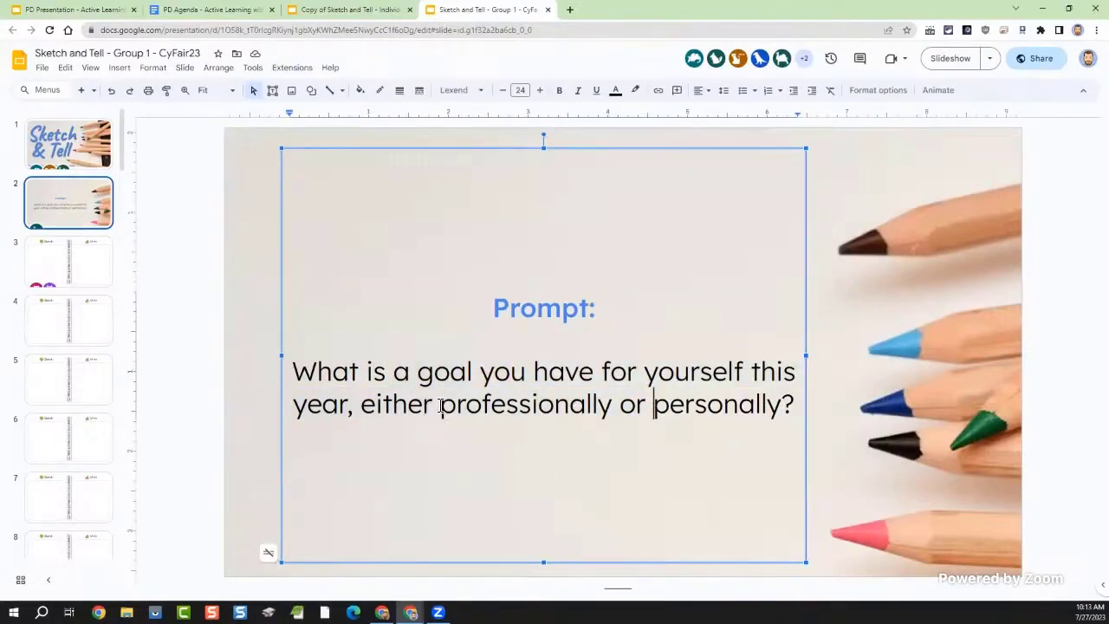
left_click(208, 388)
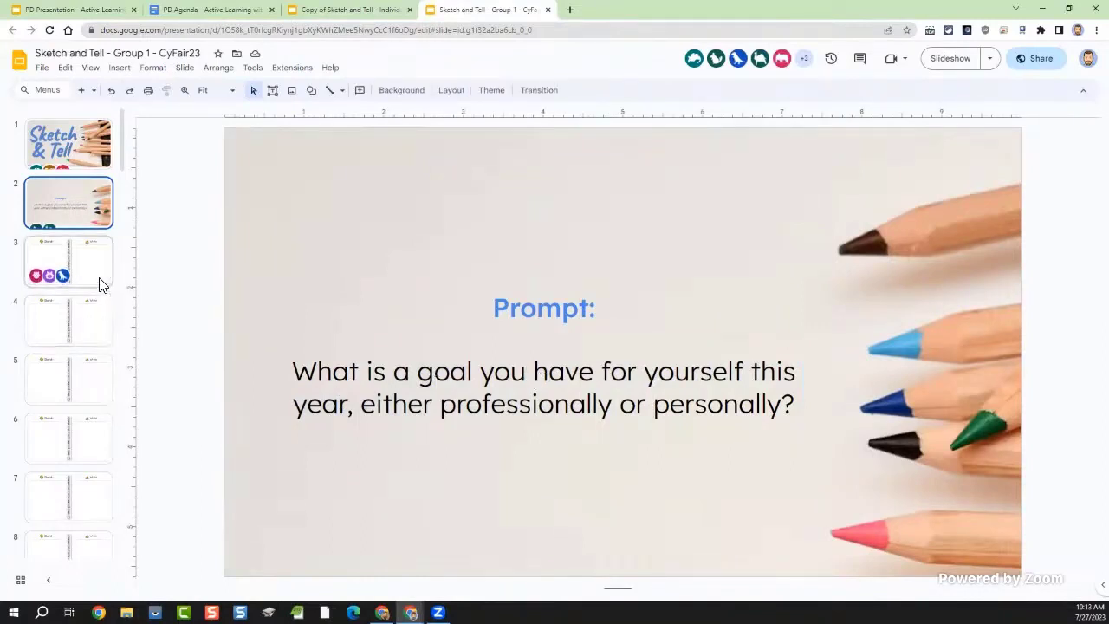
Step: On blank slide 10, scribble a rough rectangle about 2 by 1.2 inches in the upper part of the Sketch box
scroll(75, 235, "down", 4)
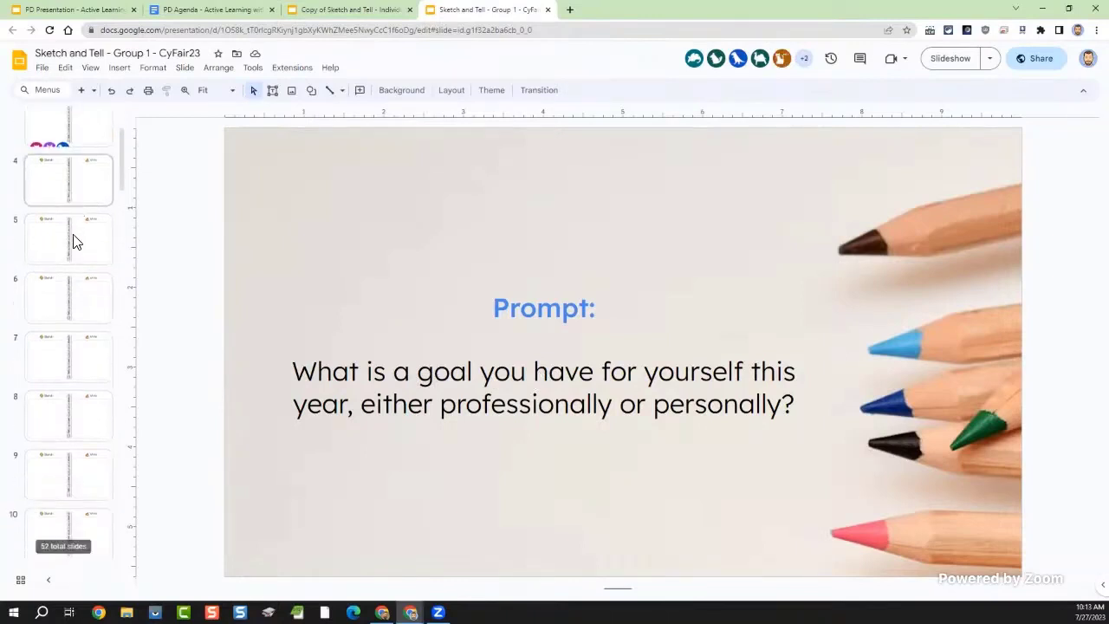
left_click(55, 335)
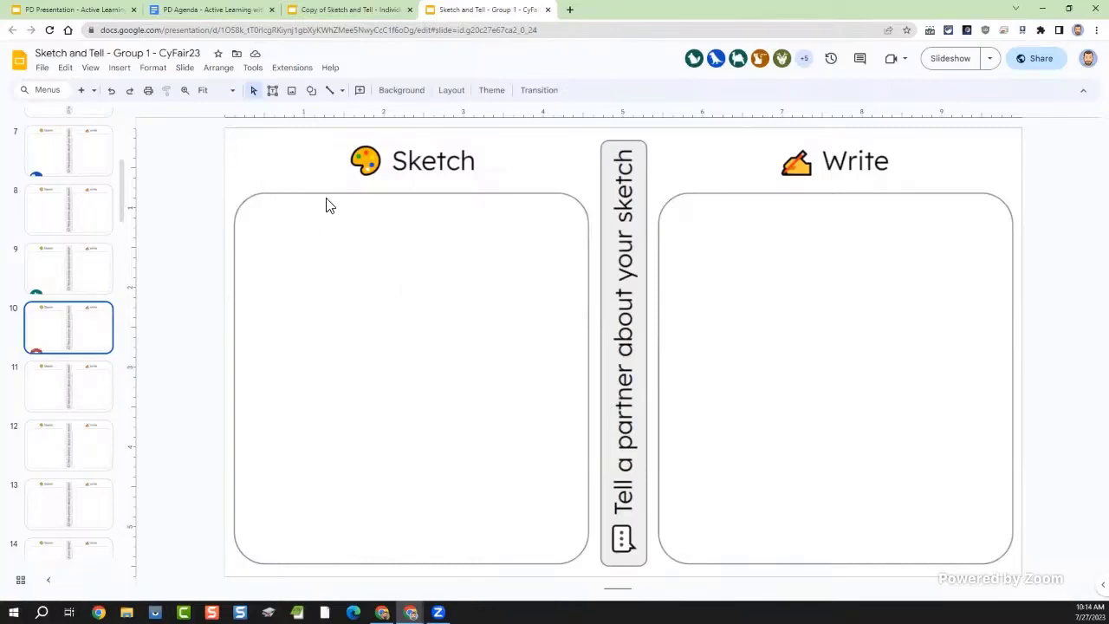
left_click(119, 72)
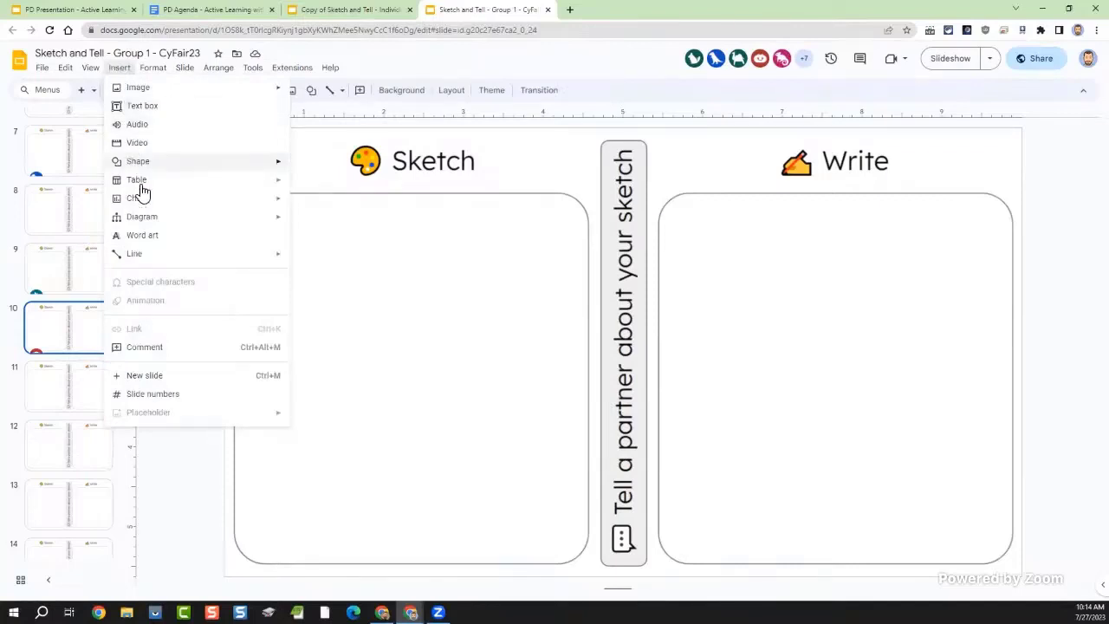
mouse_move(158, 256)
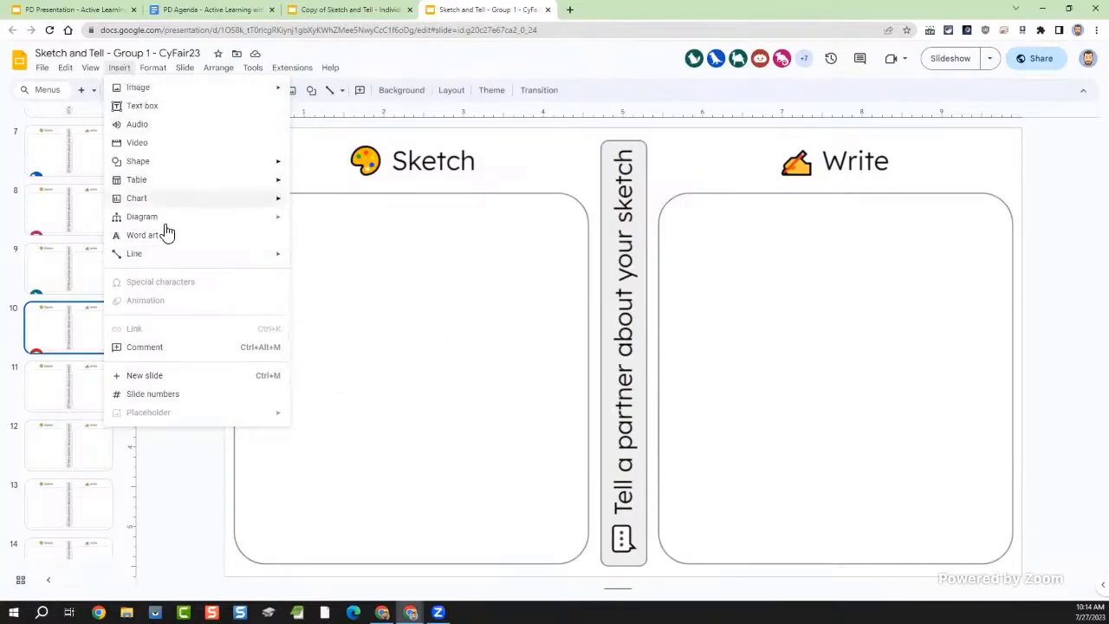
left_click(328, 370)
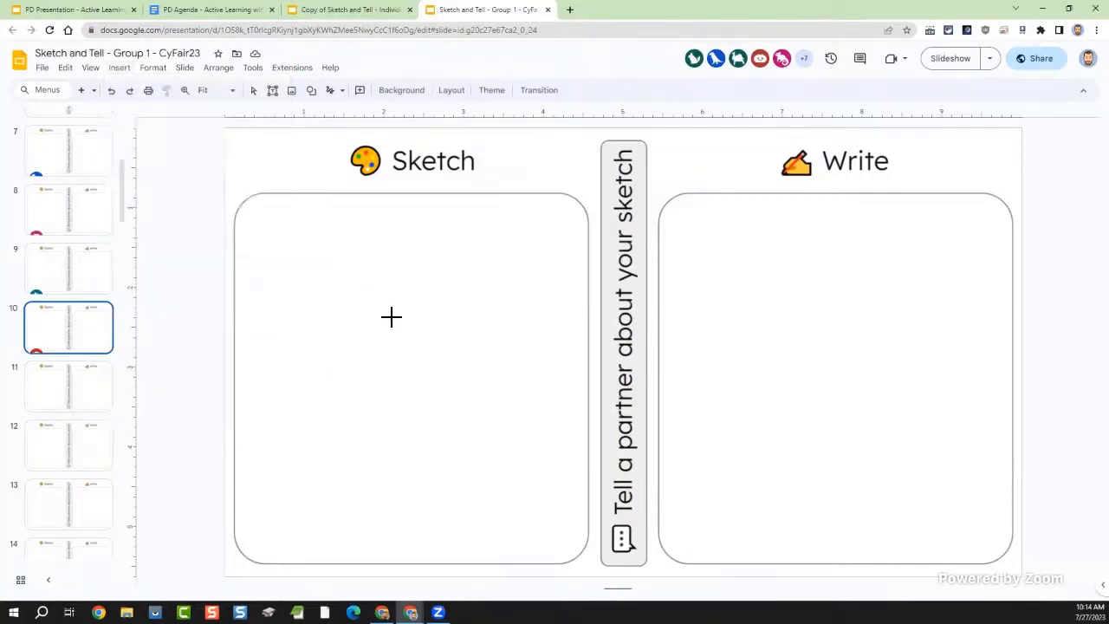
mouse_move(351, 275)
left_mouse_down()
mouse_move(349, 317)
mouse_move(485, 320)
mouse_move(491, 241)
mouse_move(327, 238)
left_mouse_up()
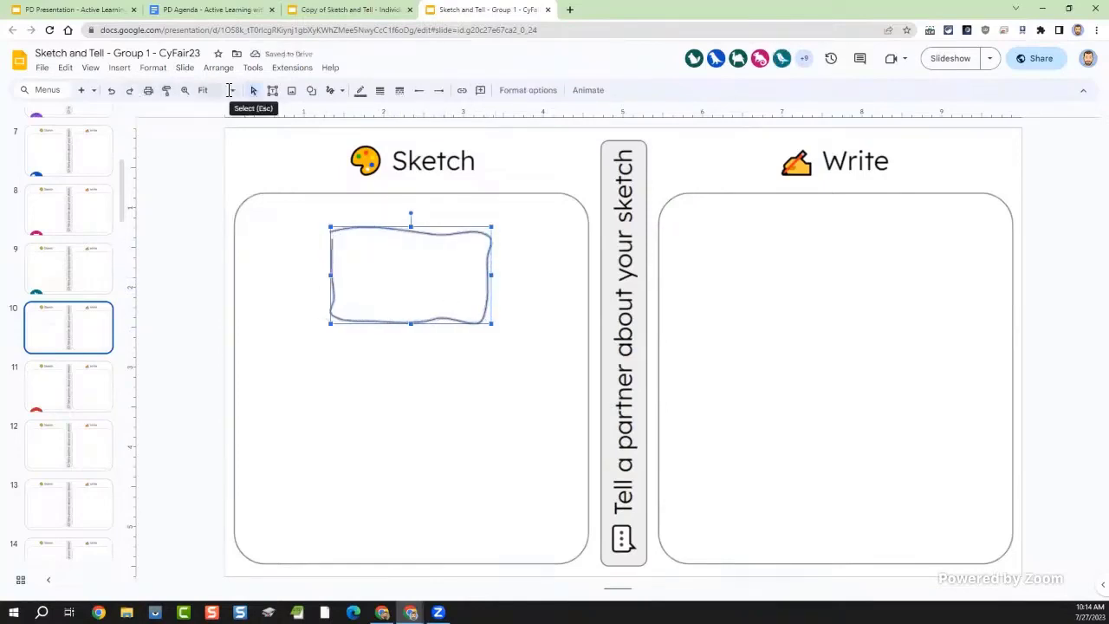
left_click(201, 166)
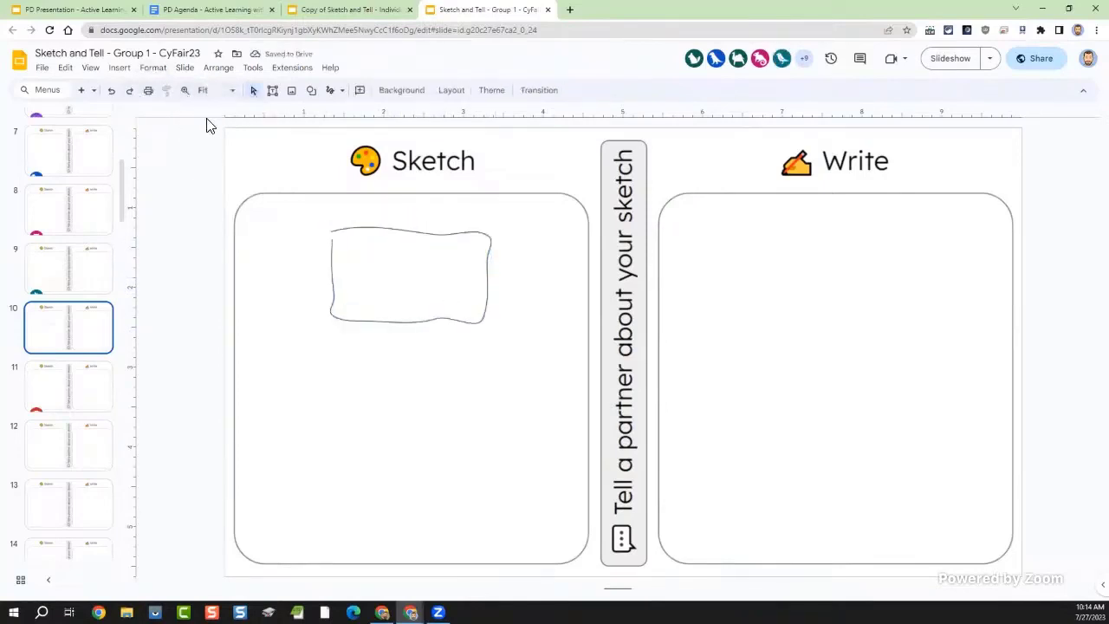
Step: Scribble a V-shaped flap about 1.8 inches wide inside the rough rectangle so it looks like an envelope
left_click(119, 70)
mouse_move(205, 257)
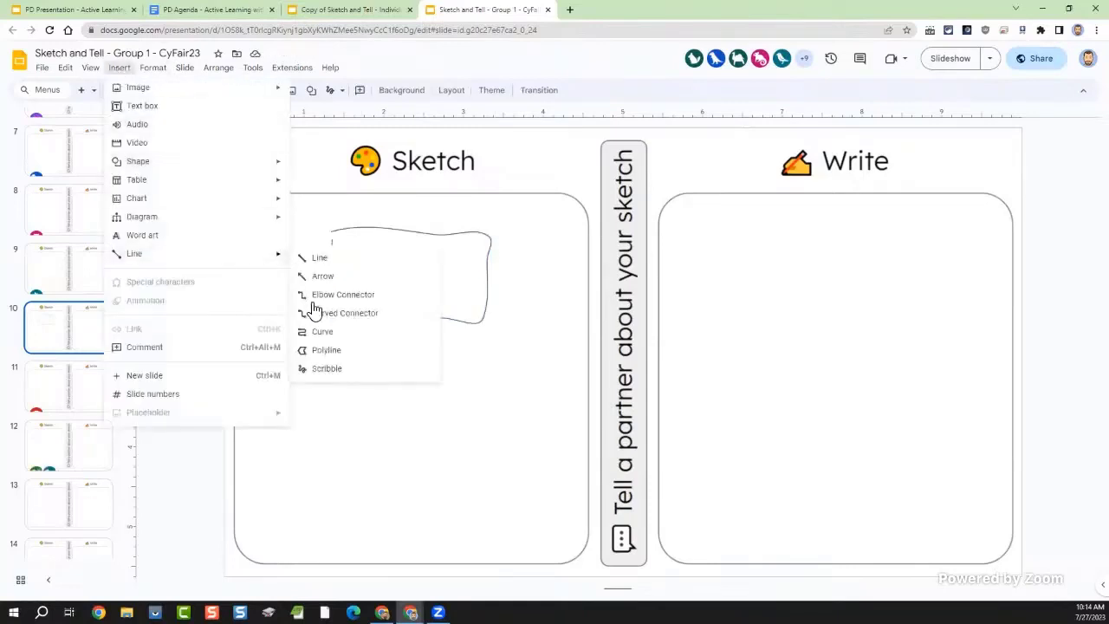
left_click(323, 364)
mouse_move(335, 234)
left_mouse_down()
mouse_move(415, 283)
mouse_move(488, 235)
left_mouse_up()
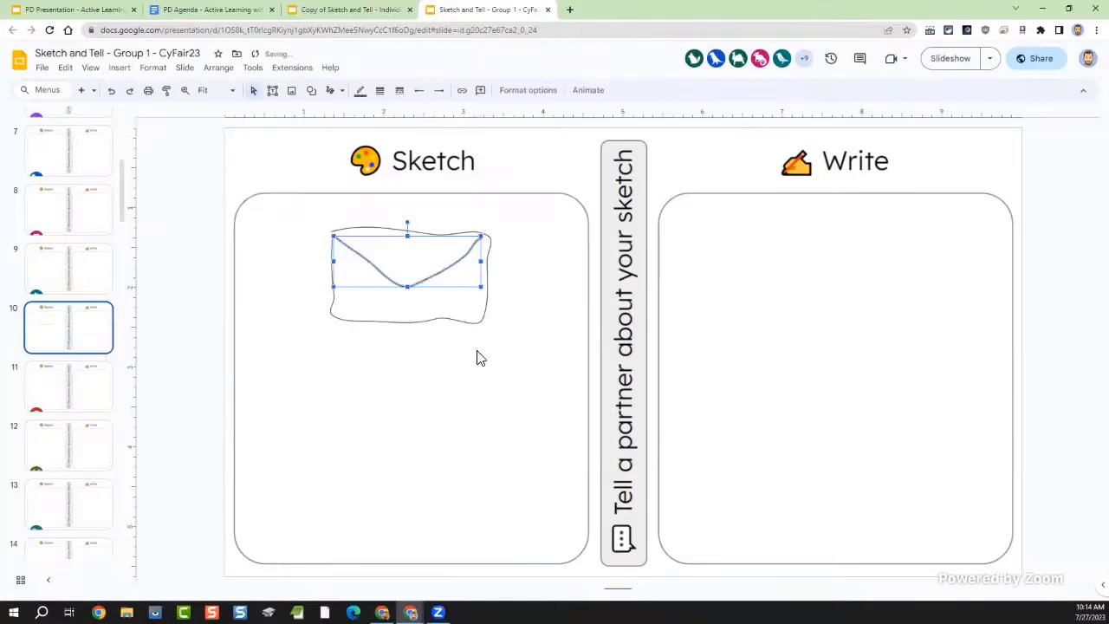
left_click(290, 303)
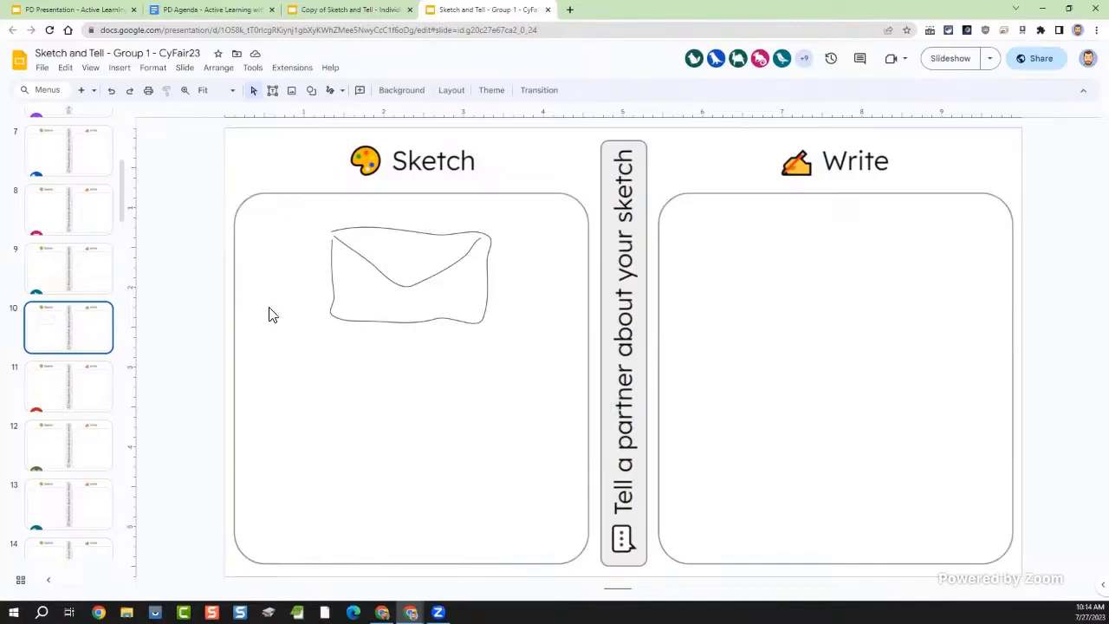
Step: Insert a narrow upright rectangle shape about 0.25 by 1.6 inches below the envelope, reaching near the Sketch box's lower edge
left_click(119, 68)
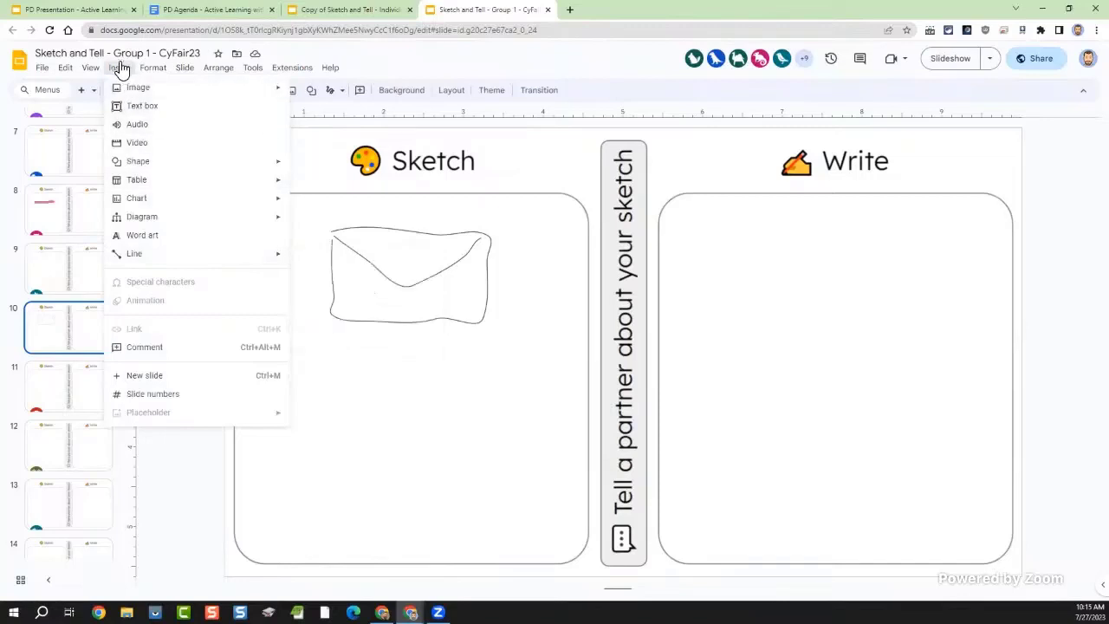
mouse_move(139, 162)
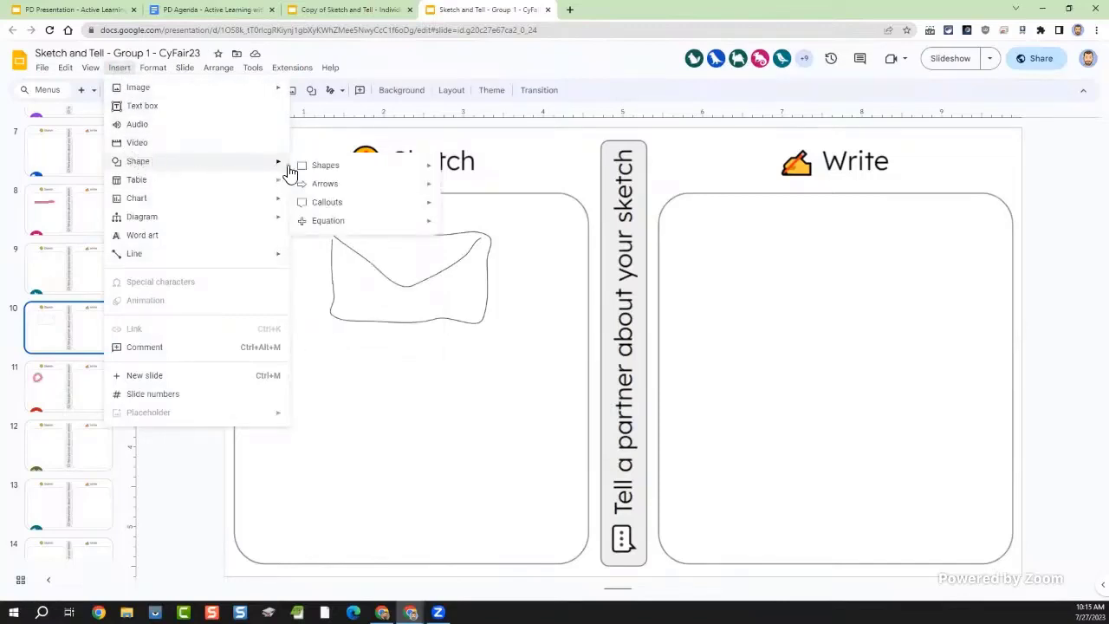
mouse_move(342, 170)
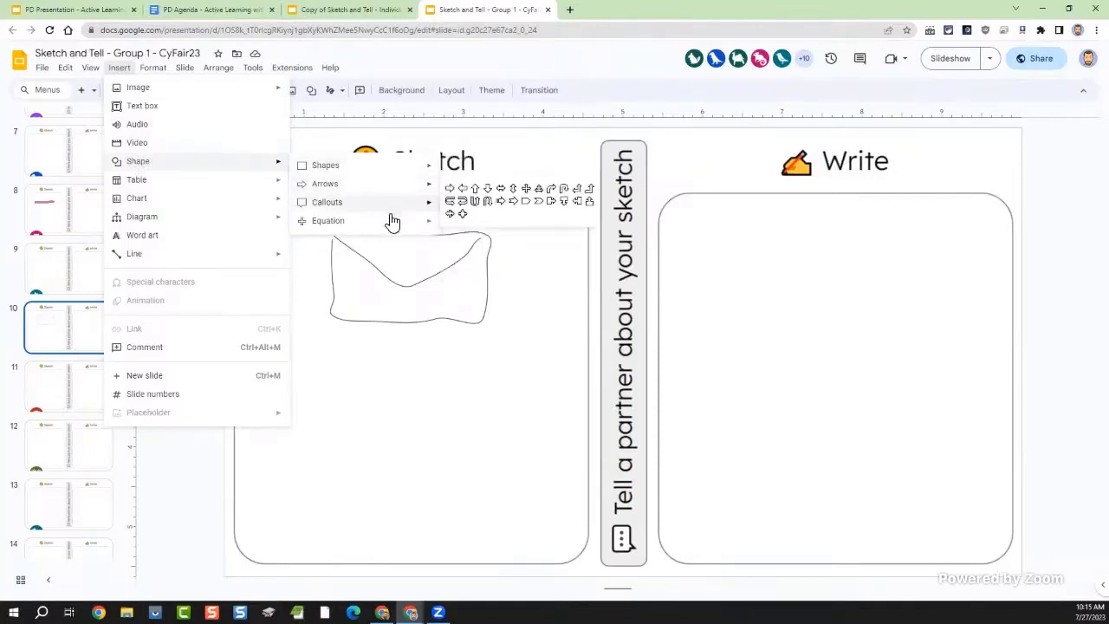
mouse_move(388, 168)
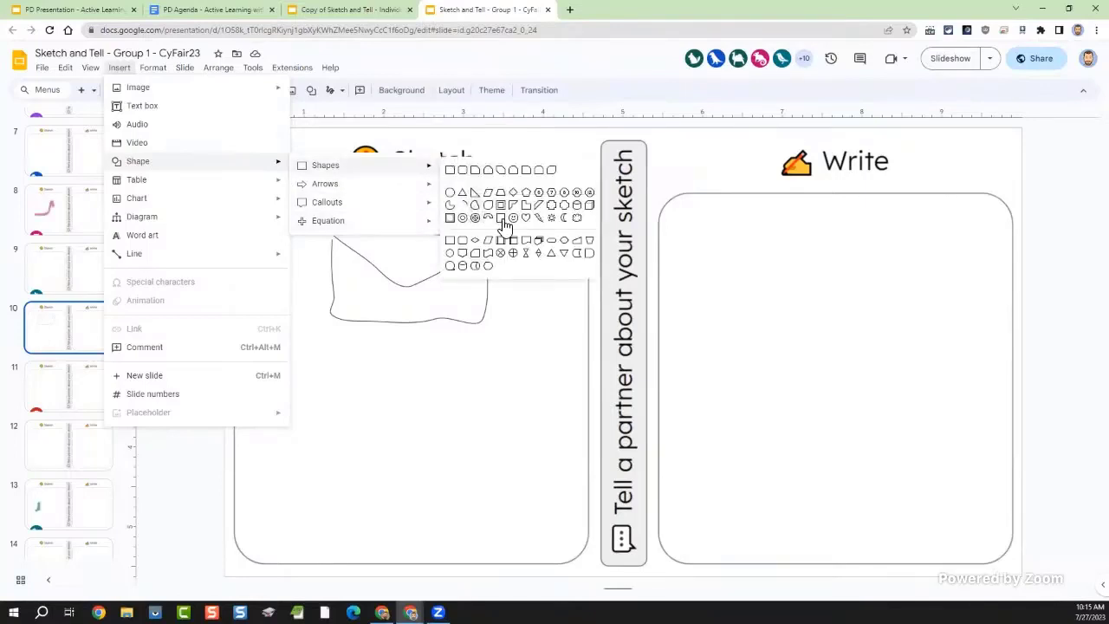
left_click(450, 170)
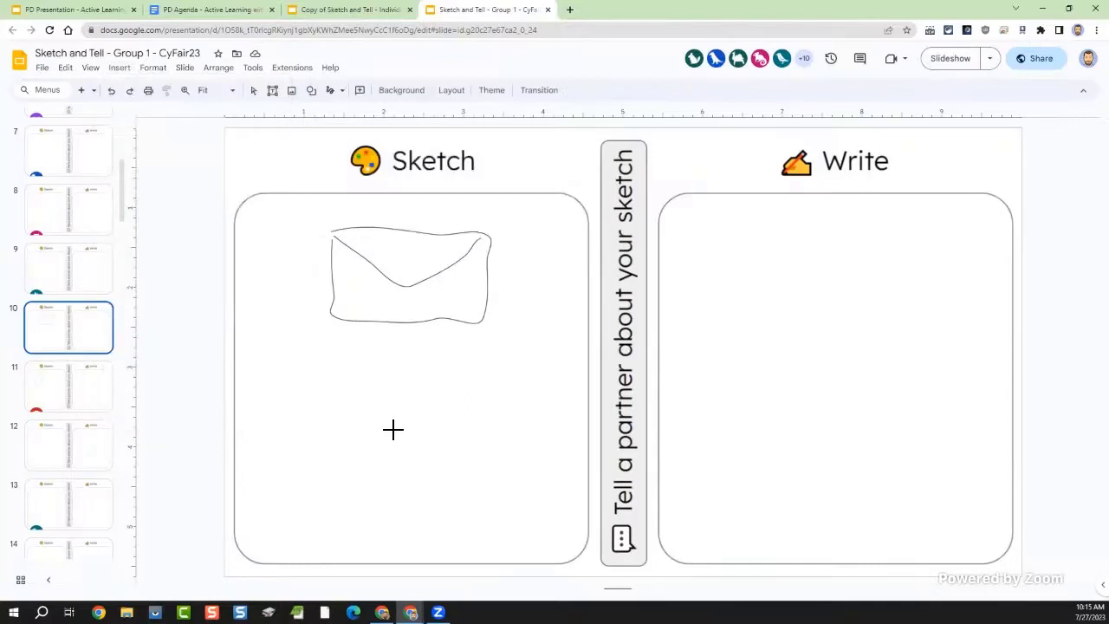
left_click_drag(390, 427, 409, 558)
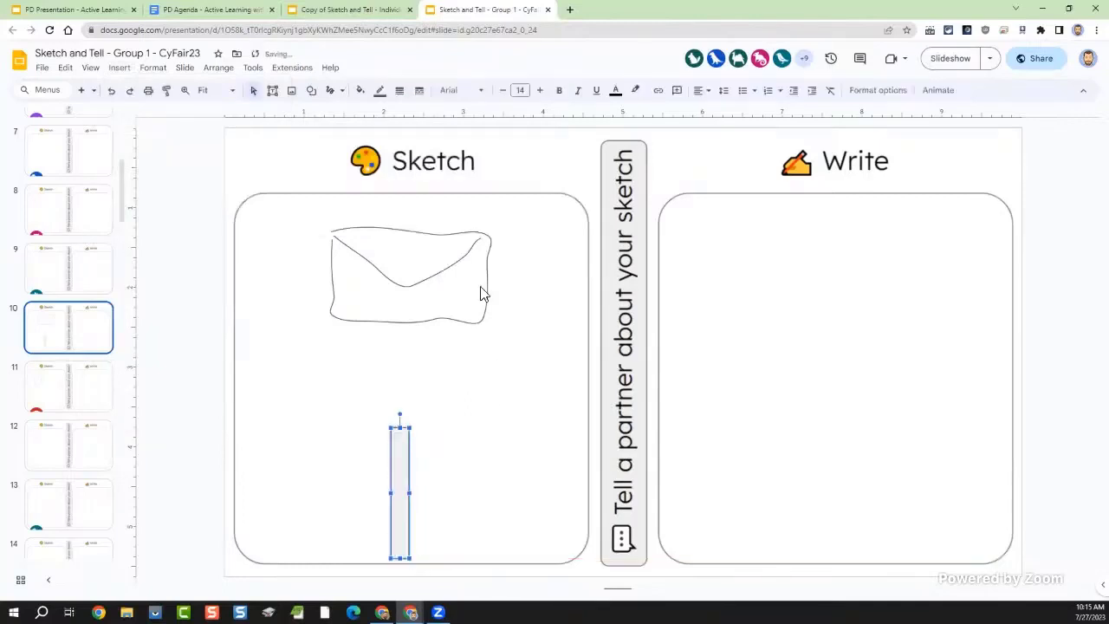
Step: Insert a rectangle with rounded top corners, about 1.5 by 0.85 inches, on top of the upright post as the mailbox
left_click(120, 68)
mouse_move(245, 169)
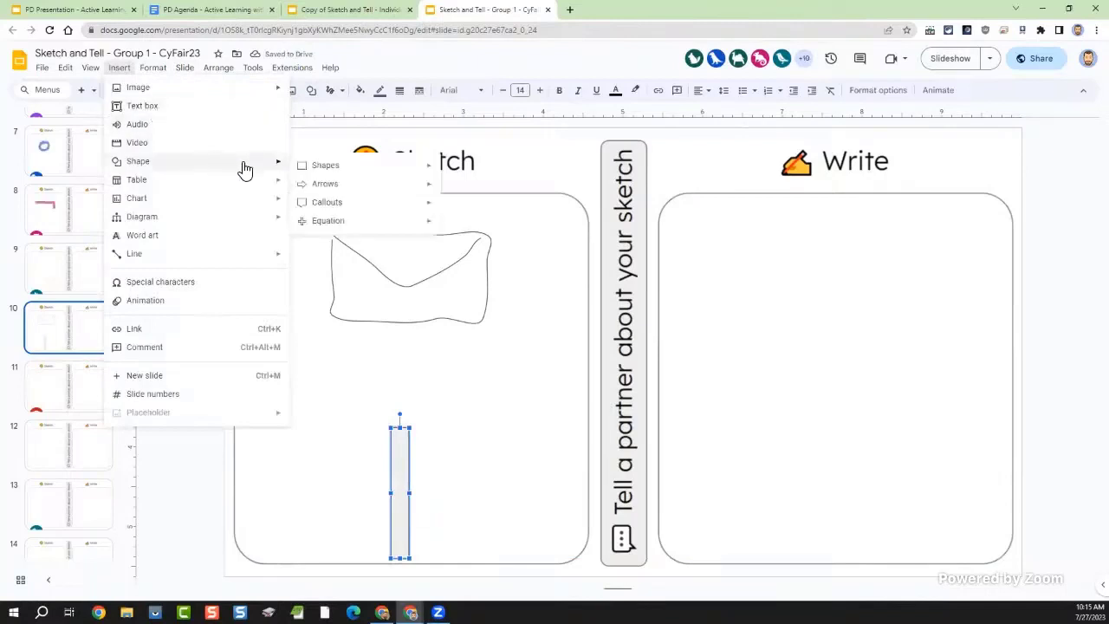
mouse_move(322, 165)
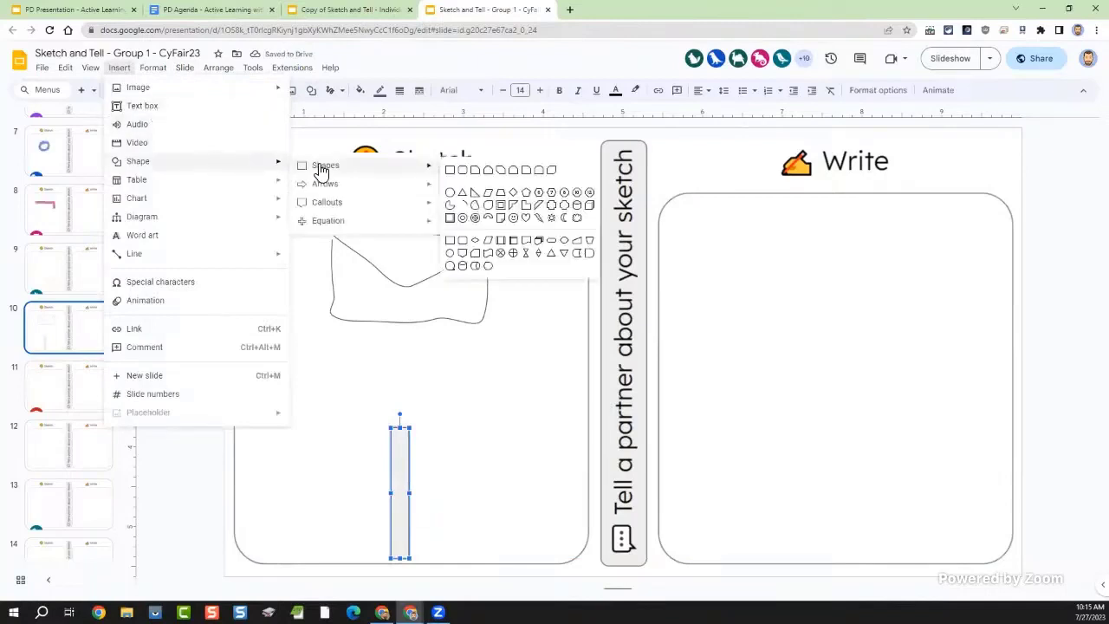
left_click(542, 173)
left_click_drag(349, 360, 395, 401)
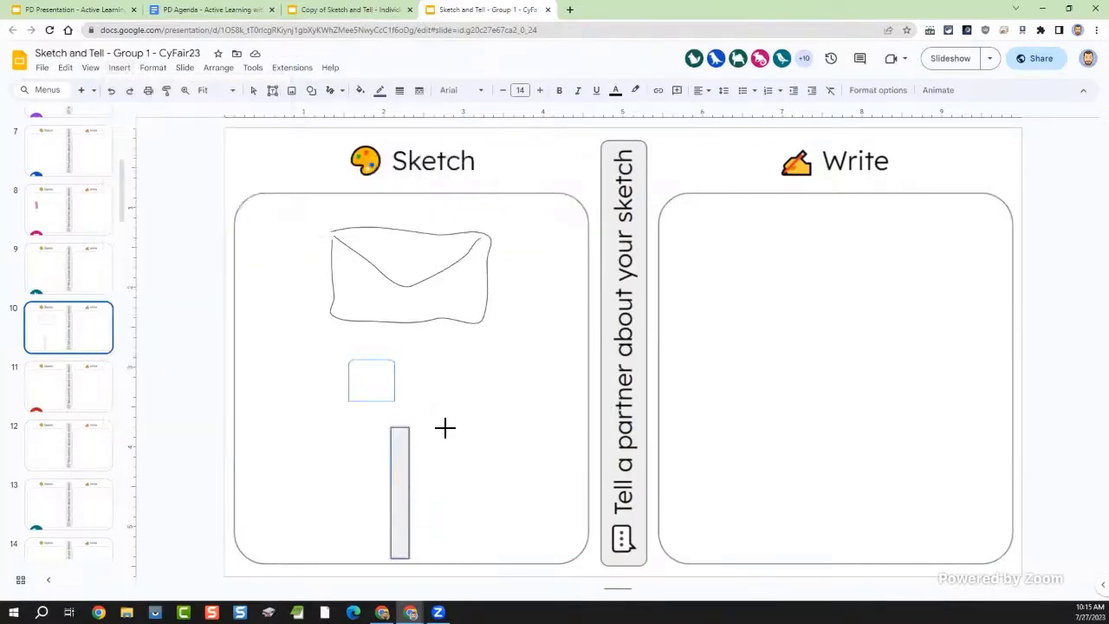
left_click_drag(444, 428, 466, 426)
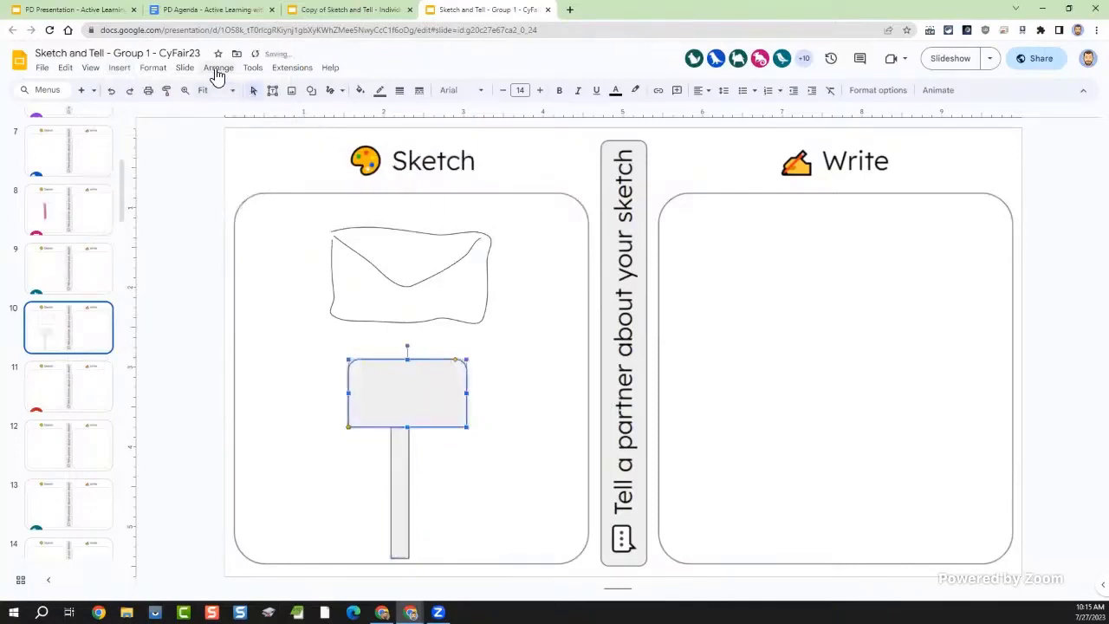
Step: Insert a narrow rectangle with one rounded and one snipped top corner, about 0.4 by 0.85 inches, over the mailbox's right end
left_click(153, 69)
mouse_move(120, 73)
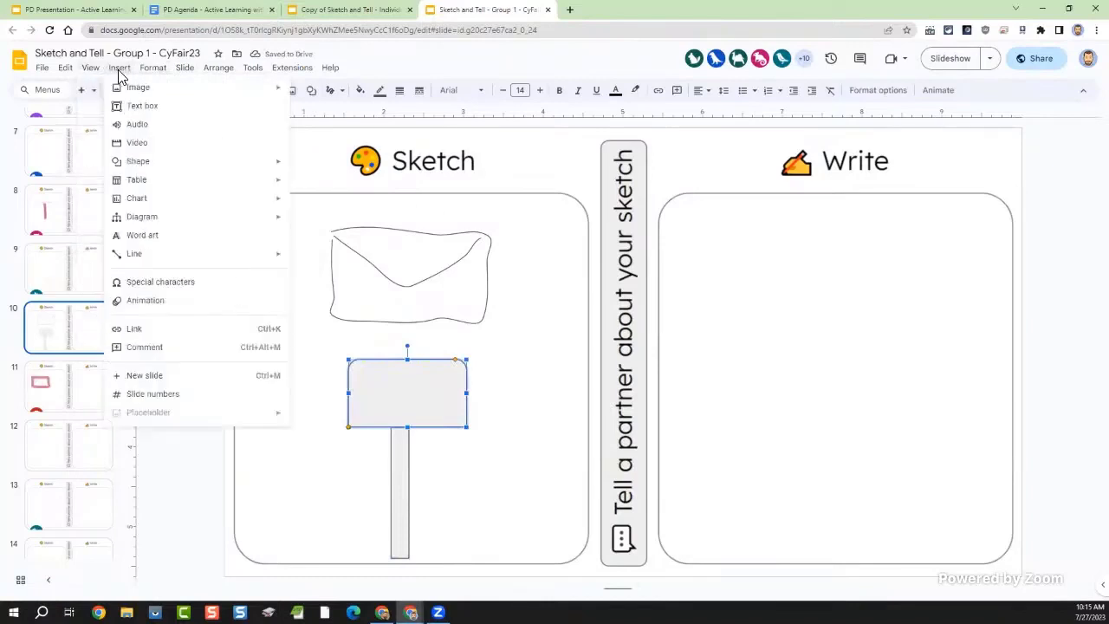
mouse_move(235, 163)
mouse_move(418, 173)
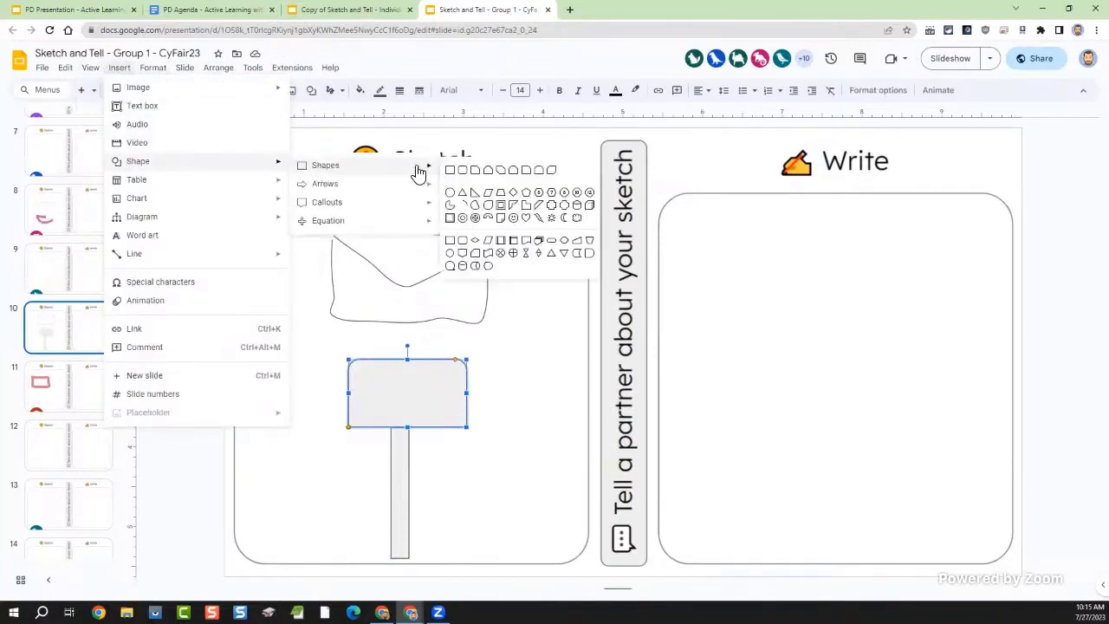
left_click(513, 171)
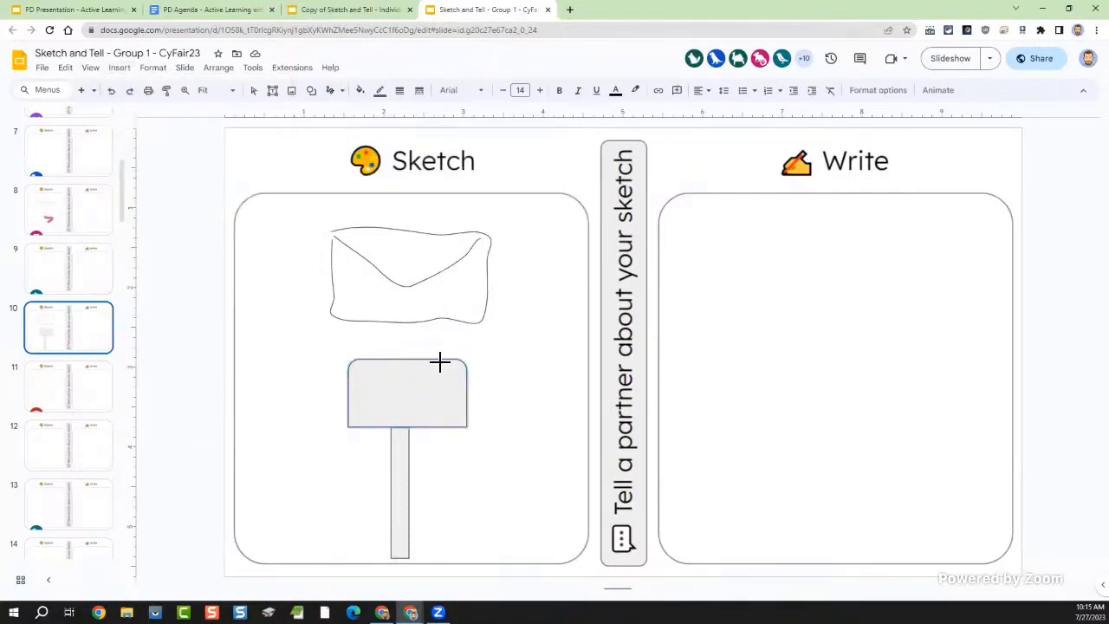
left_click_drag(438, 359, 467, 427)
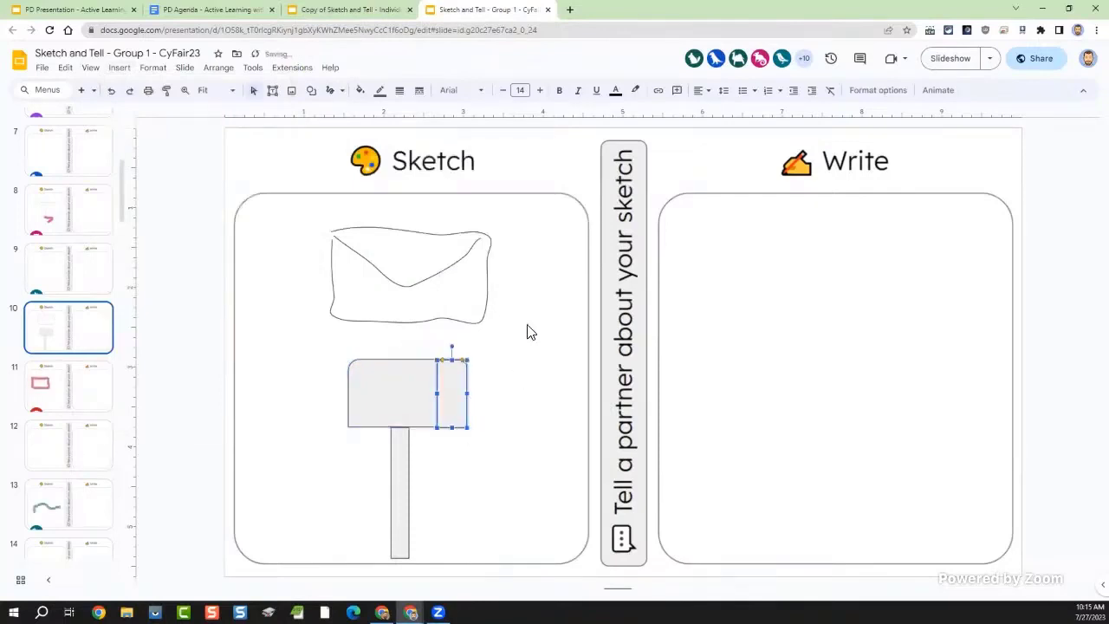
Step: Fill the narrow shape at the mailbox's right end with black
left_click(361, 91)
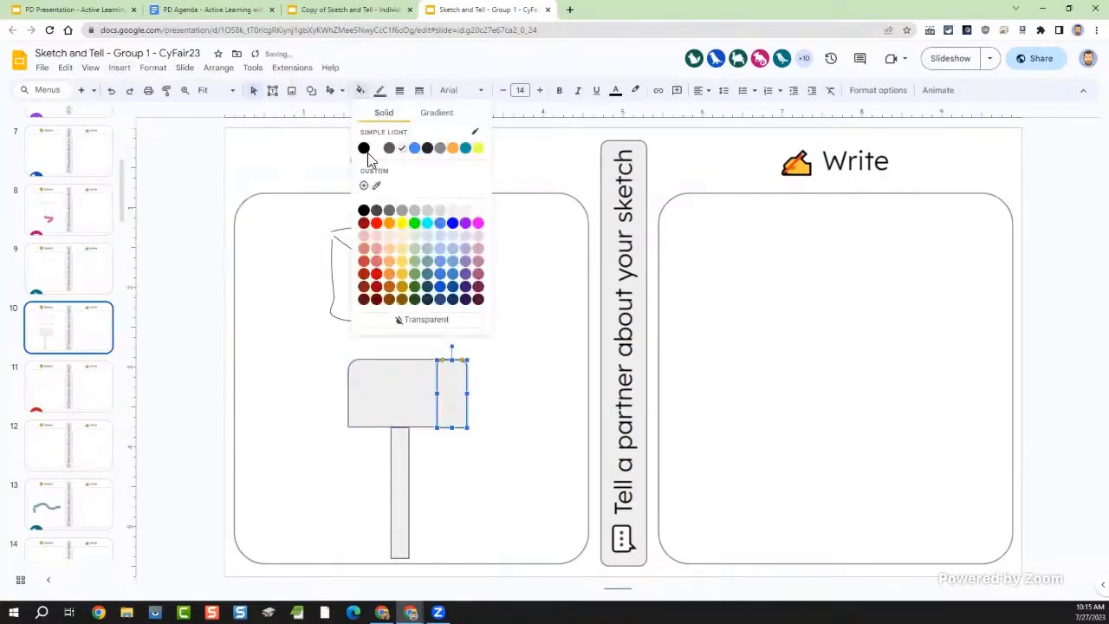
left_click(365, 210)
left_click(545, 392)
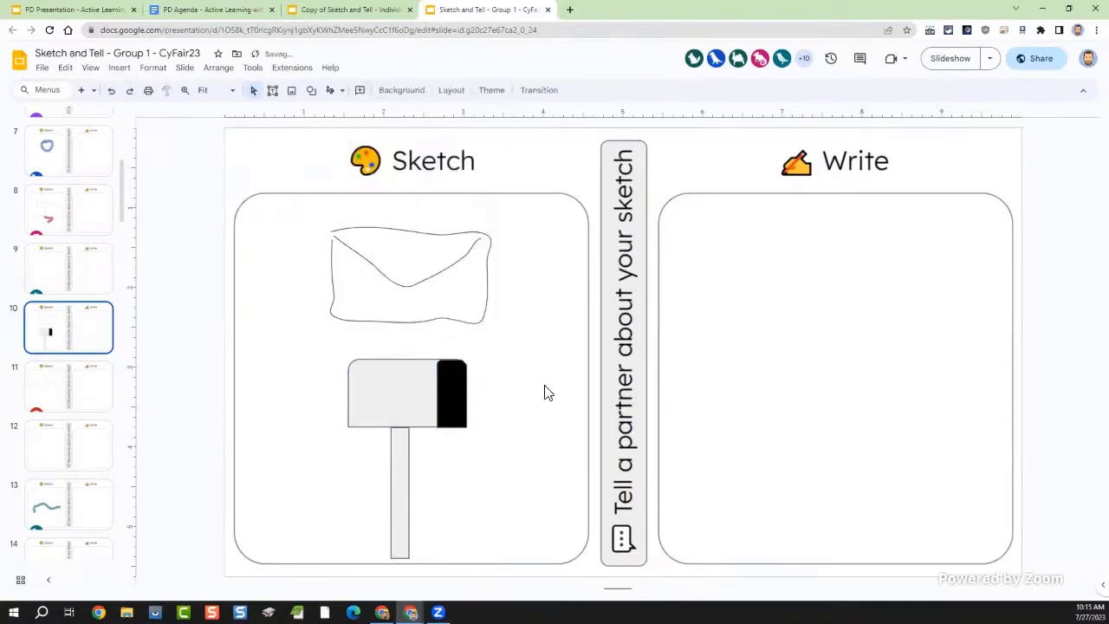
Step: Insert an L-shape about 0.25 by 0.65 inches across the mailbox's top edge and rotate it 180 degrees to form a flag
left_click(253, 91)
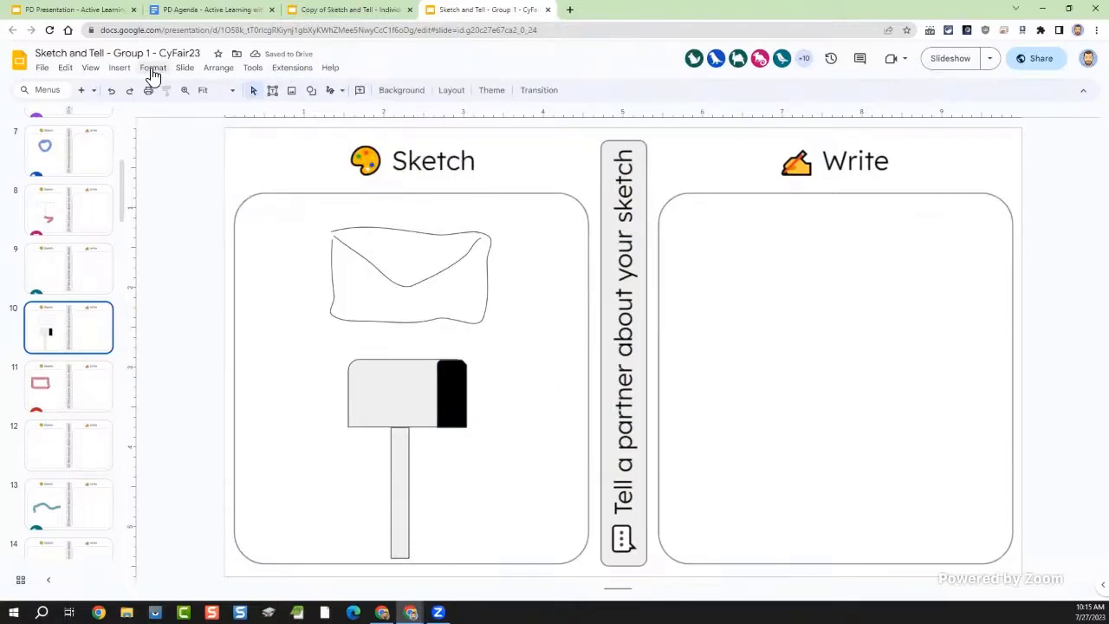
left_click(119, 69)
mouse_move(212, 162)
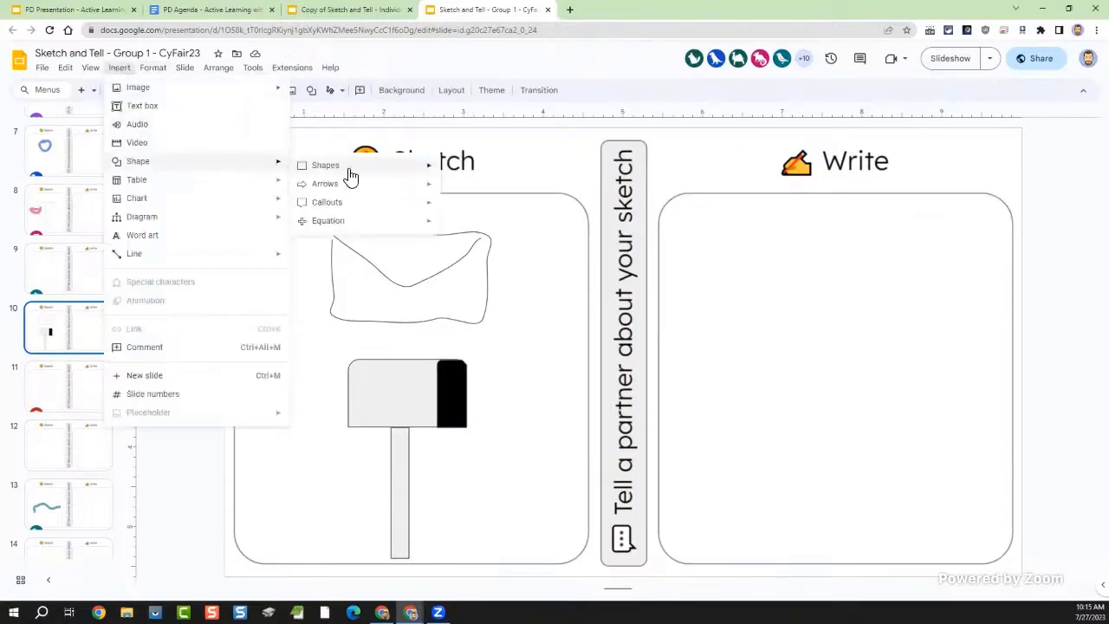
mouse_move(410, 174)
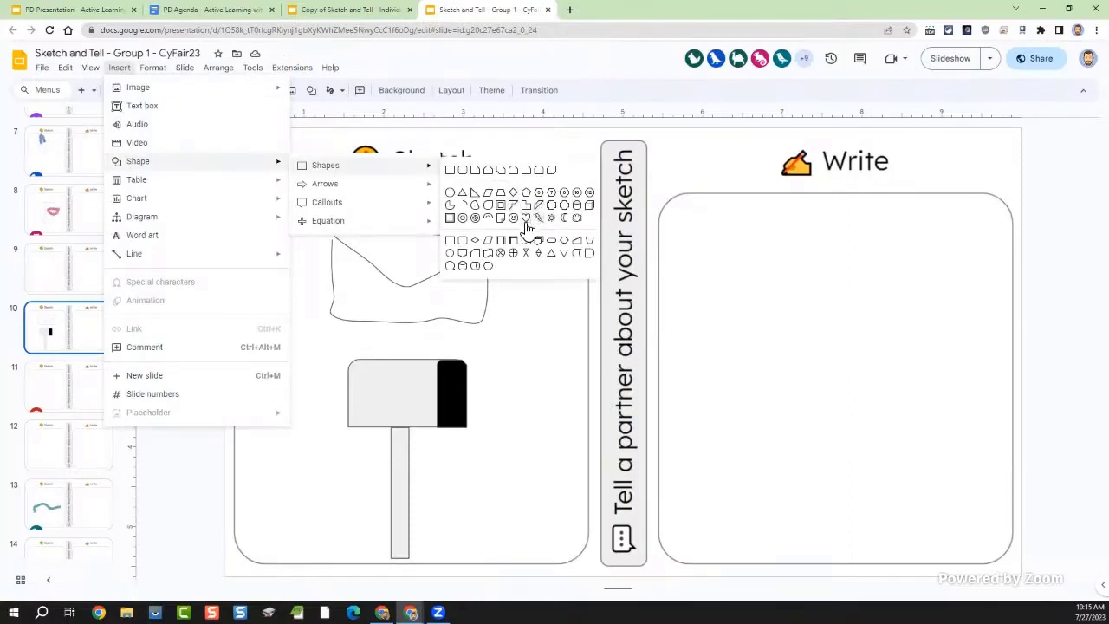
left_click(527, 207)
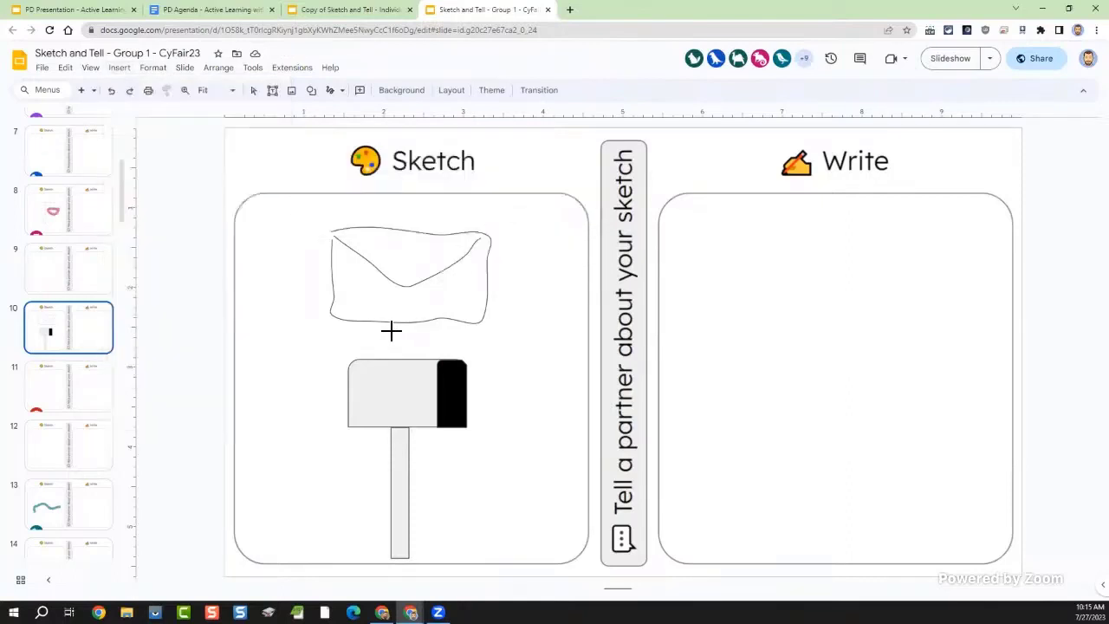
left_click_drag(389, 327, 408, 378)
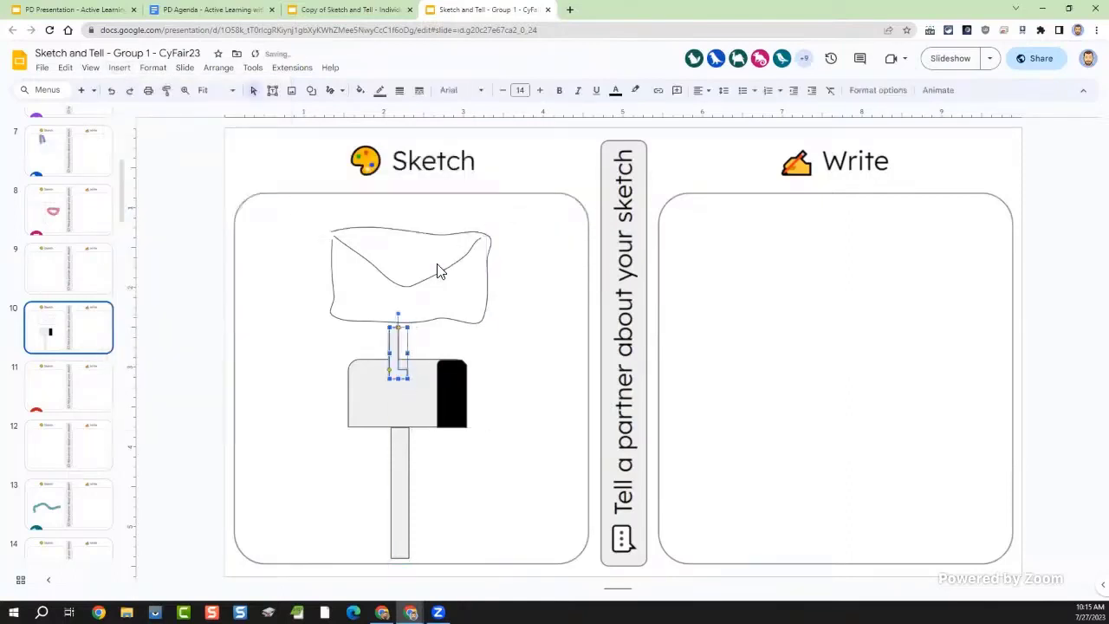
left_click_drag(401, 314, 401, 411)
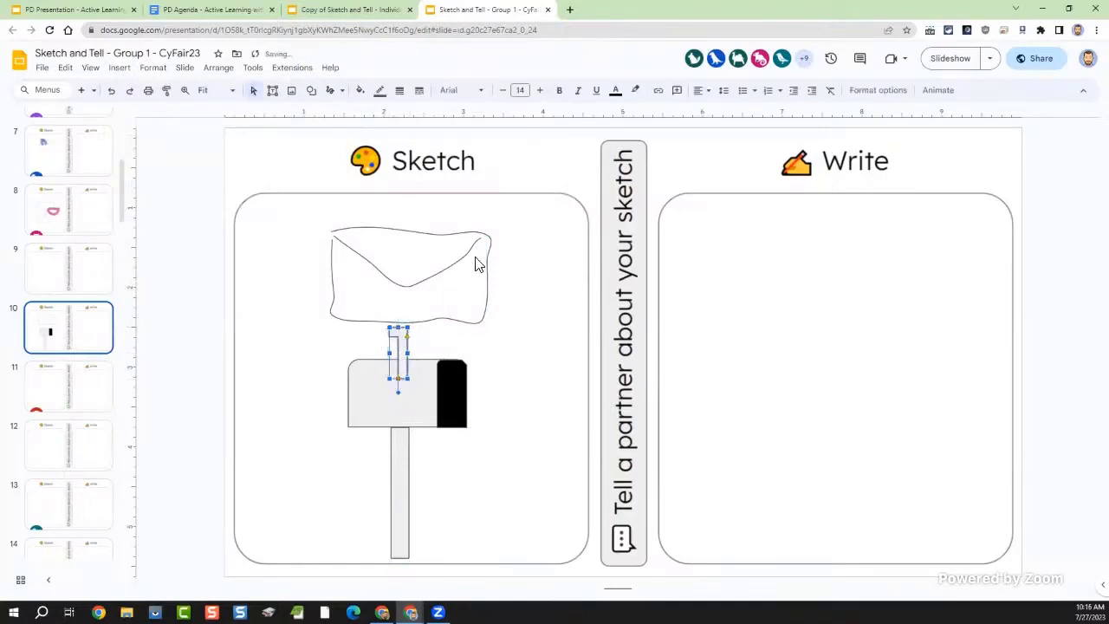
Step: Fill the mailbox flag with red
left_click(362, 94)
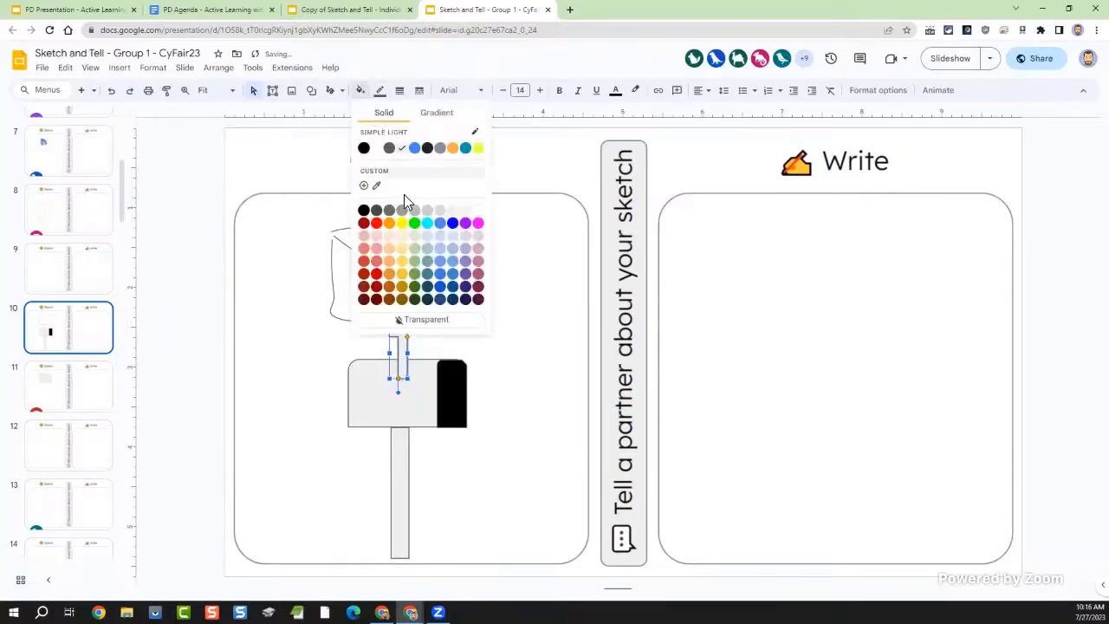
left_click(379, 231)
left_click(173, 362)
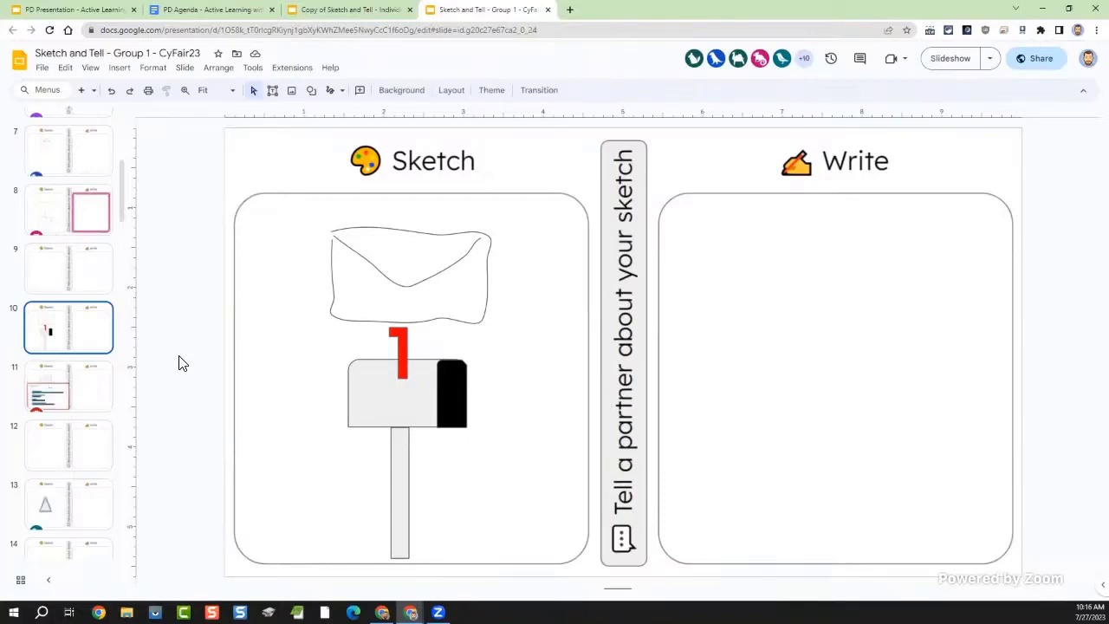
Step: Switch to the agenda document and preview the Individual Option slideshow link under the Sketch and Tell Activity
left_click(217, 11)
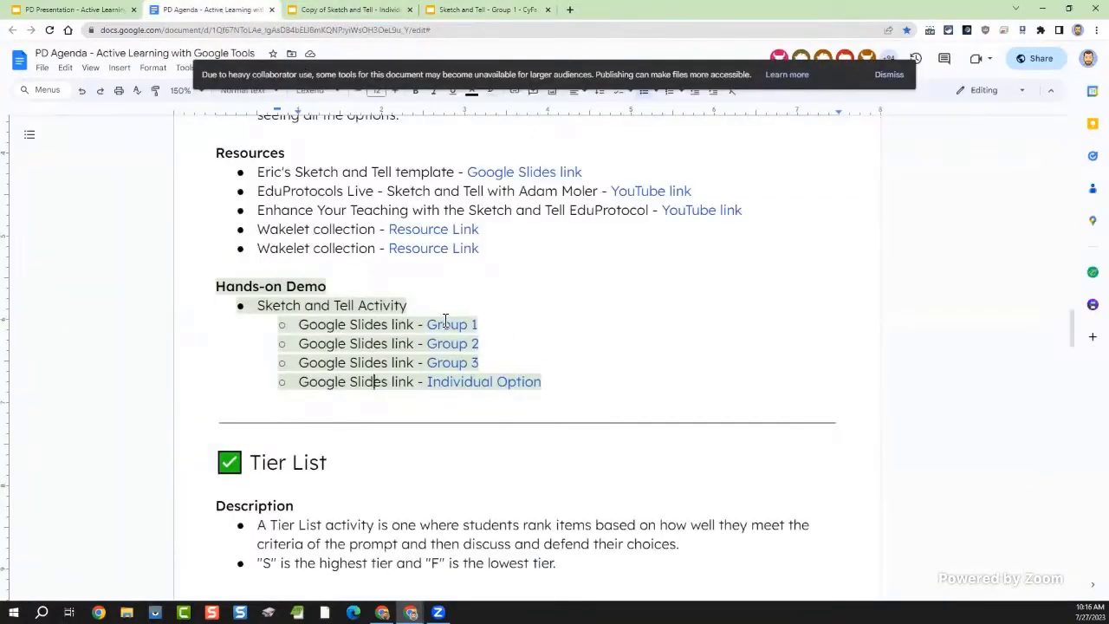
left_click(402, 343)
left_click(467, 387)
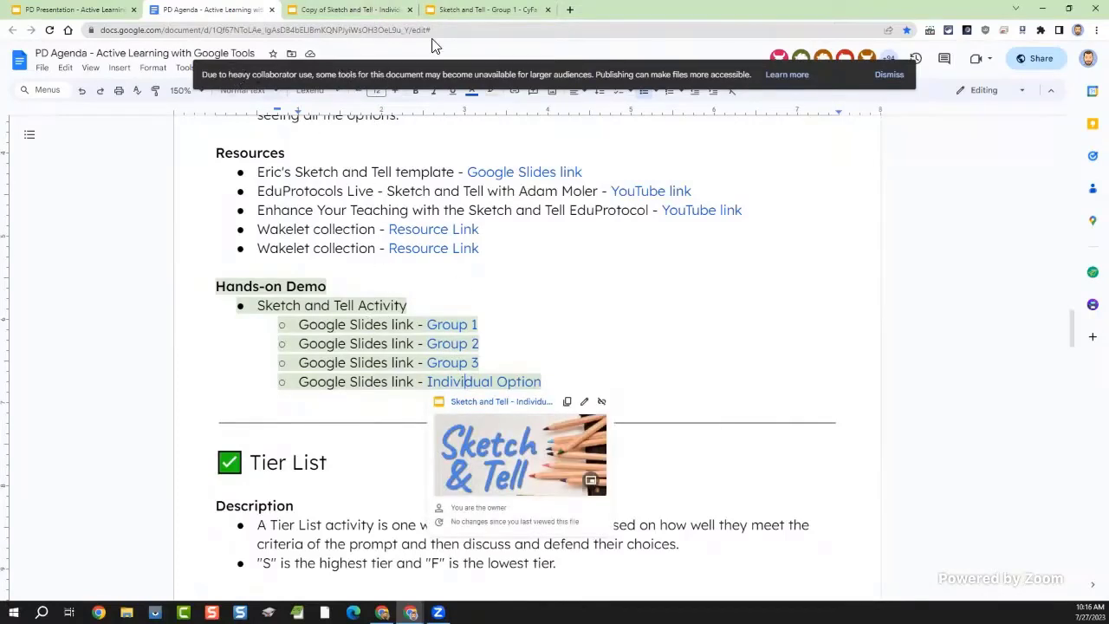
Step: Back in the Group 1 slideshow, write "My goal for the year is to manage my Gmail inbox." in slide 10's Write box
left_click(468, 12)
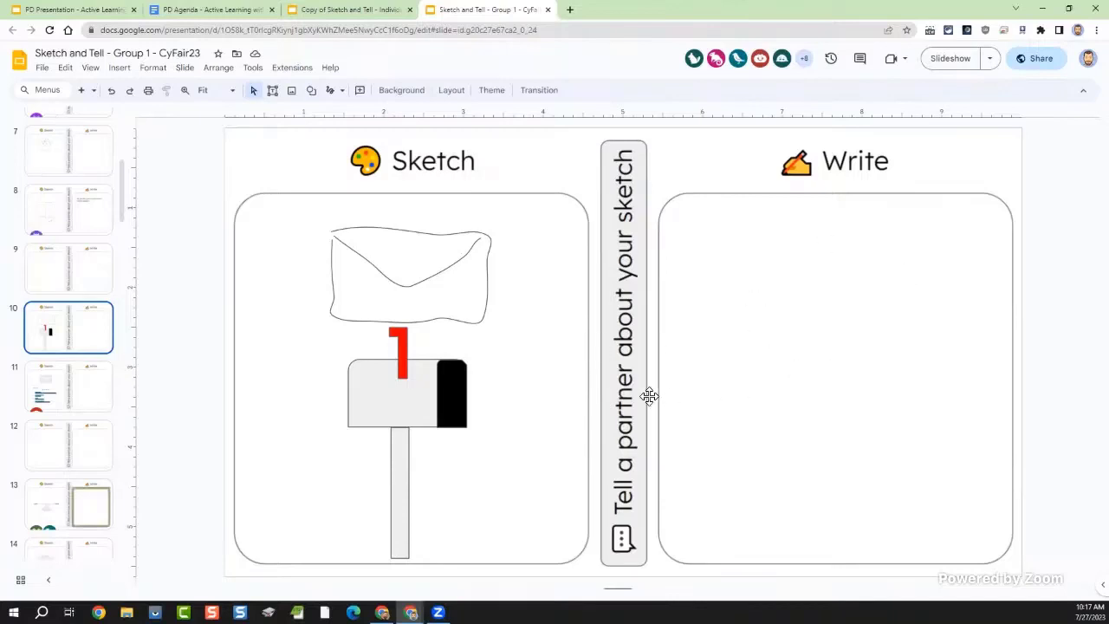
left_click(739, 268)
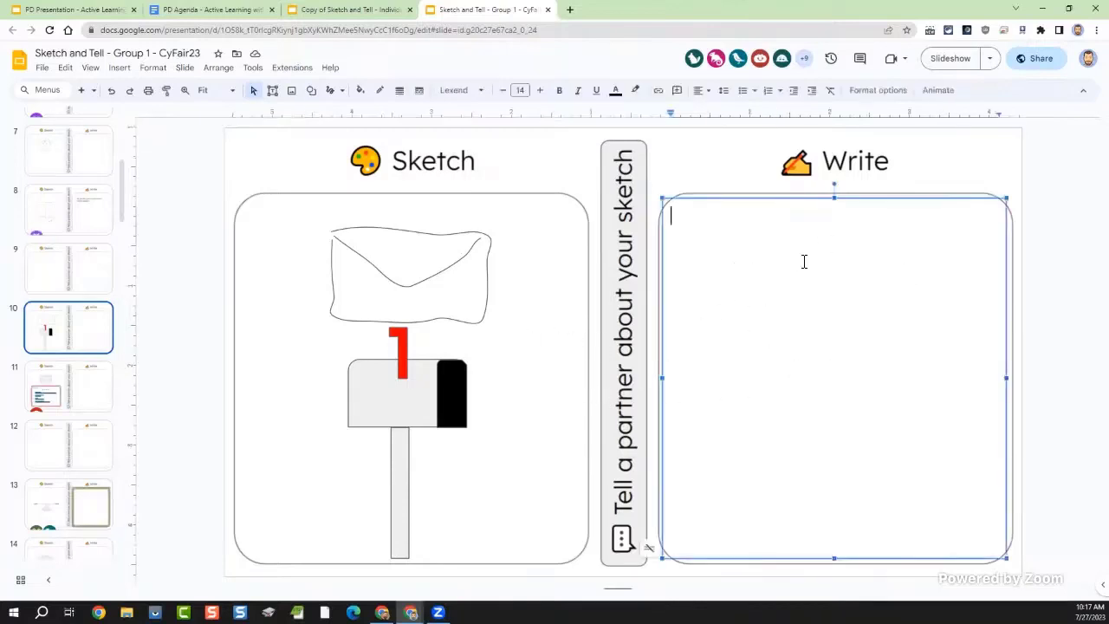
left_click(1055, 273)
left_click(722, 278)
type("My goal")
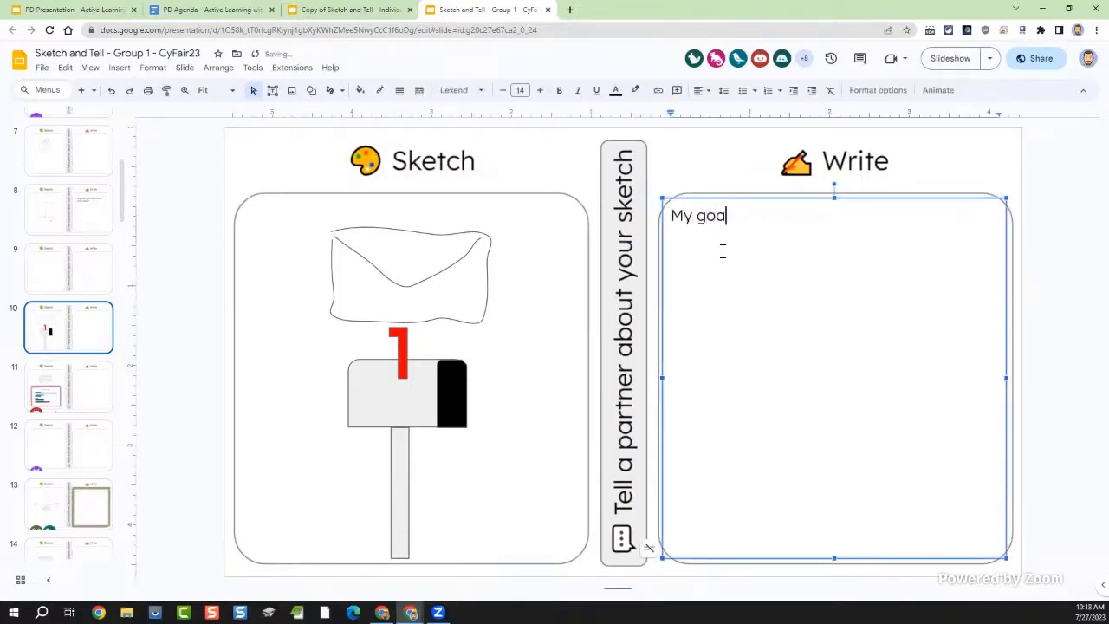
type(" for th")
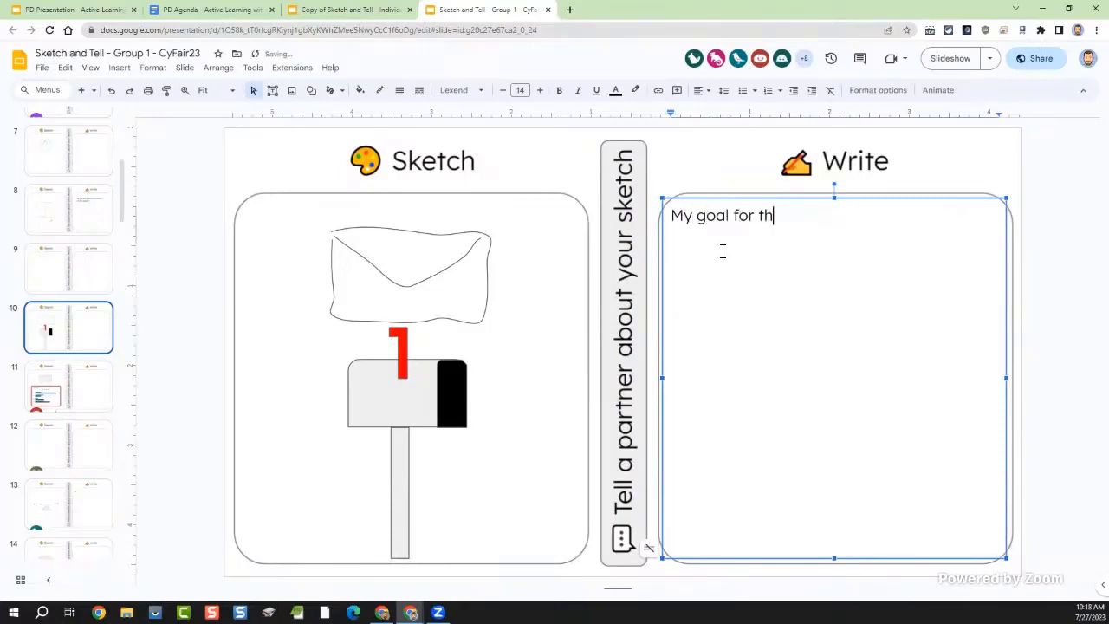
type("e year is to manage my")
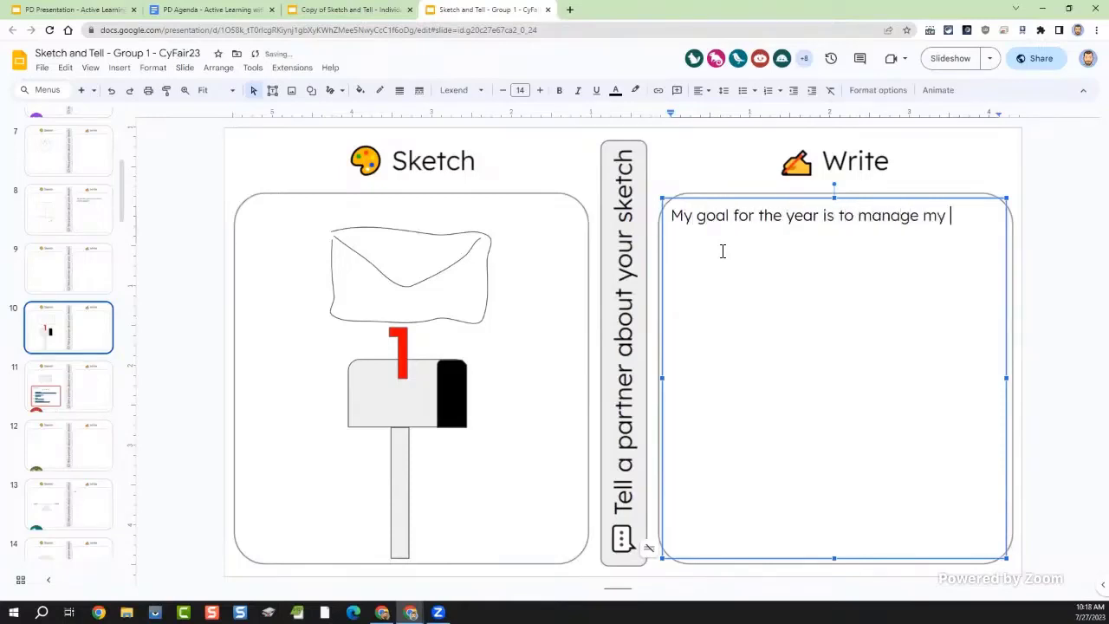
type(" Gmail inbox.")
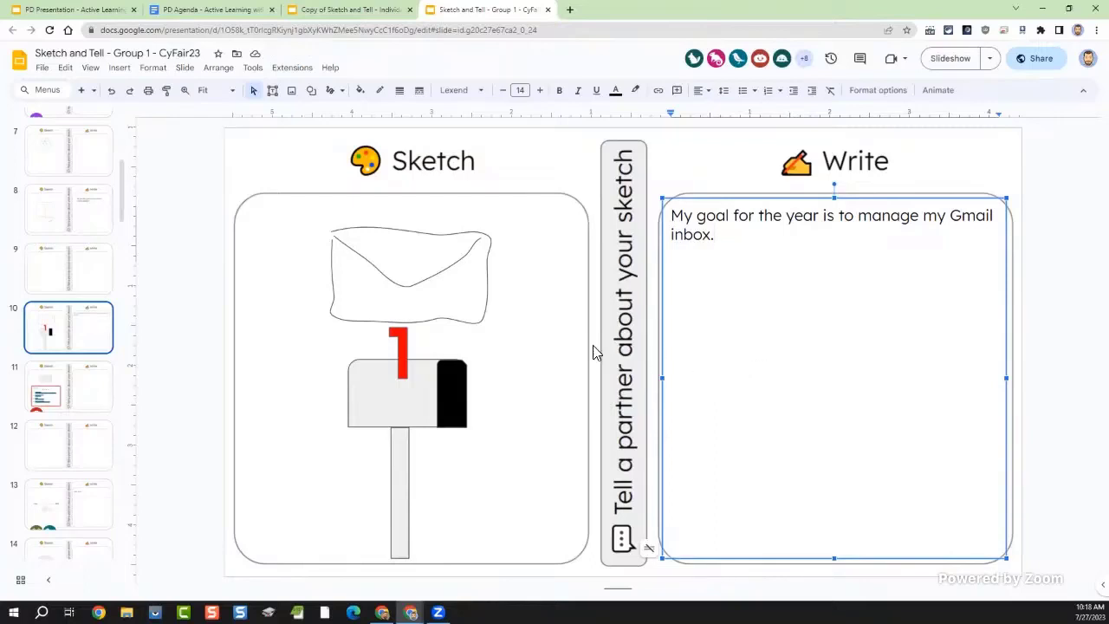
left_click(372, 316)
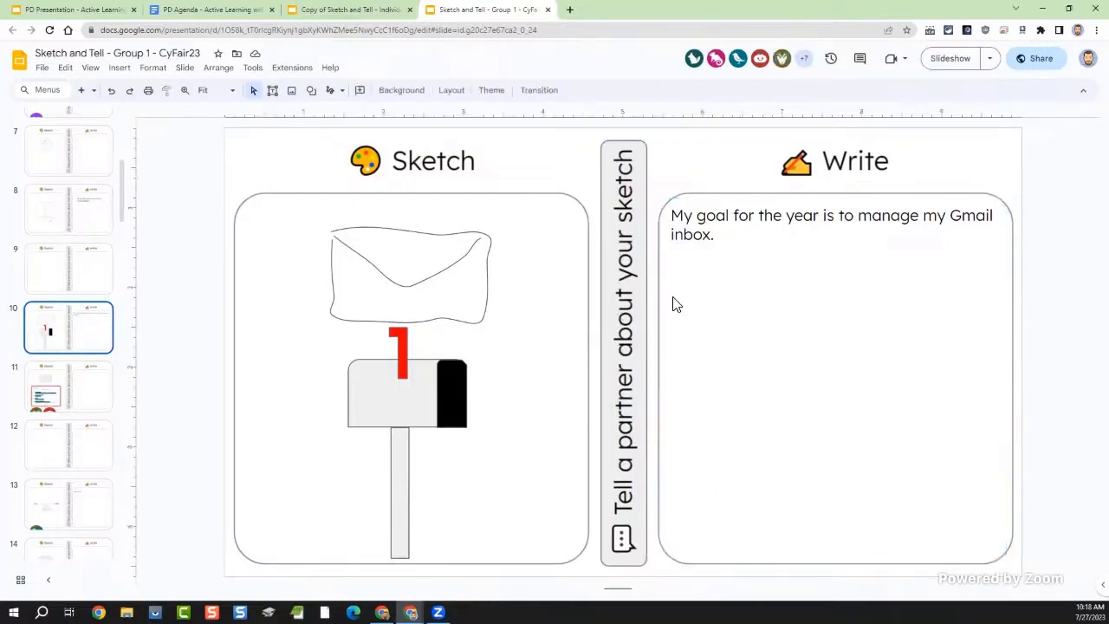
left_click(783, 238)
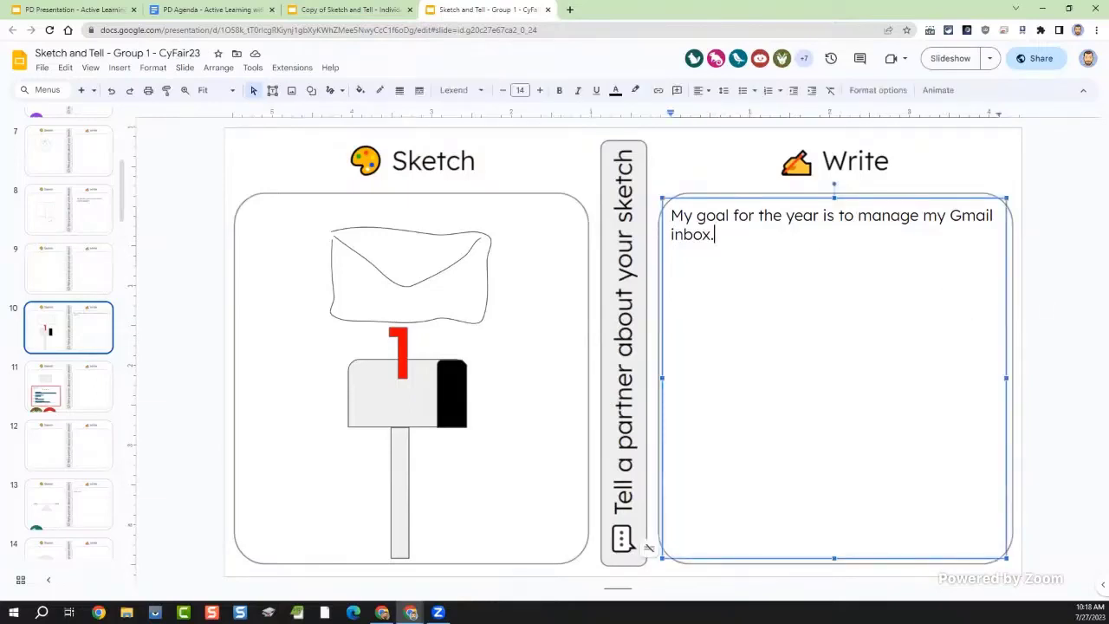
left_click(1072, 340)
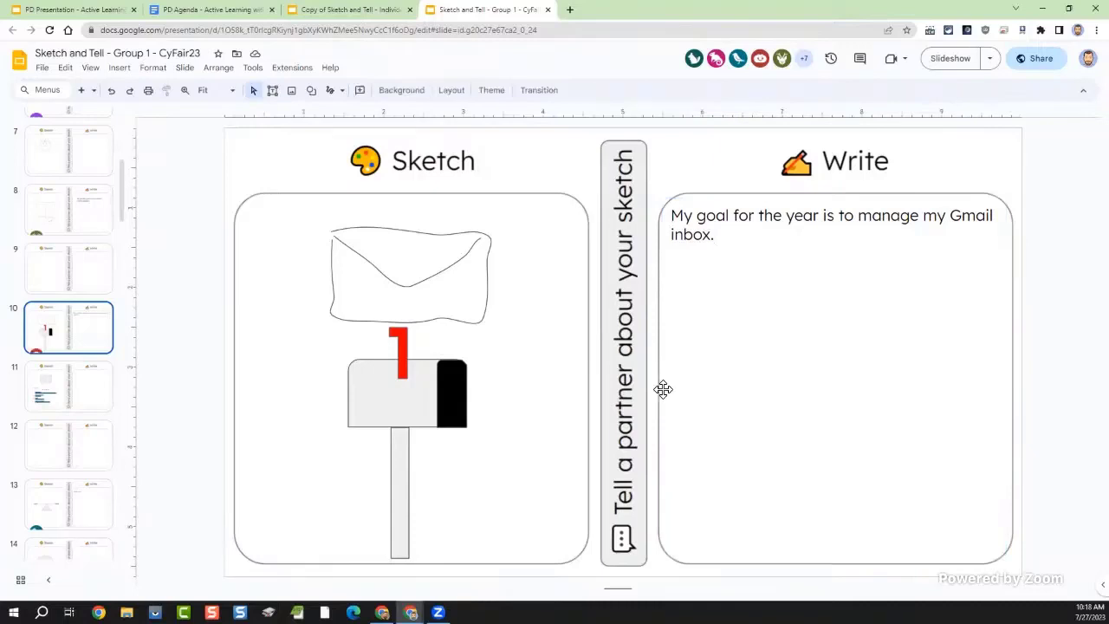
Step: Go back to slide 2 and review the prompt question
scroll(124, 370, "up", 5)
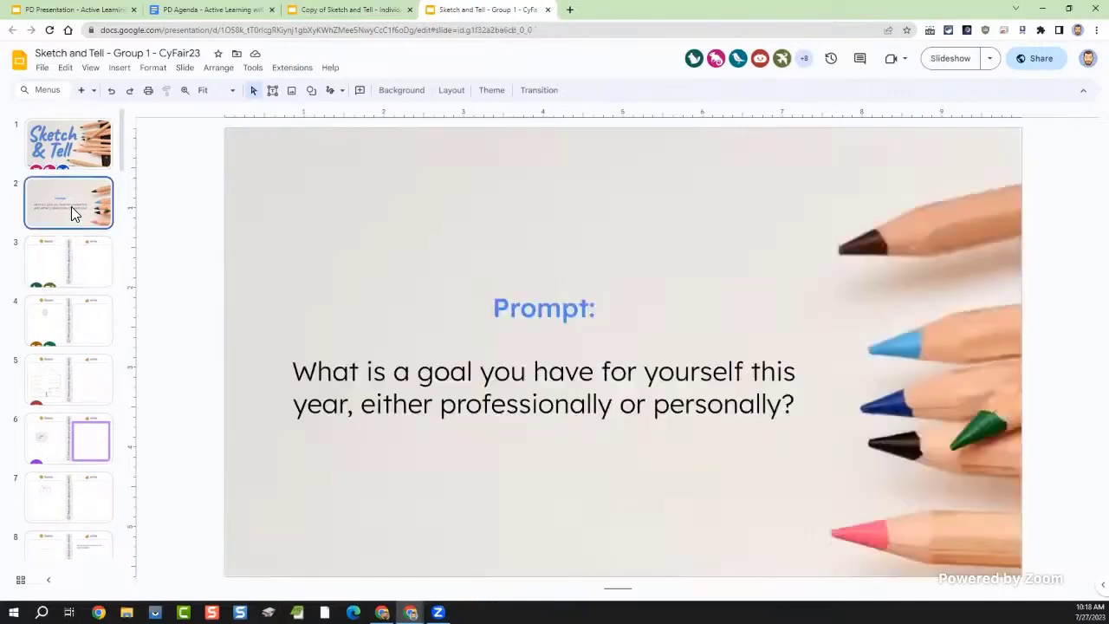
left_click(74, 207)
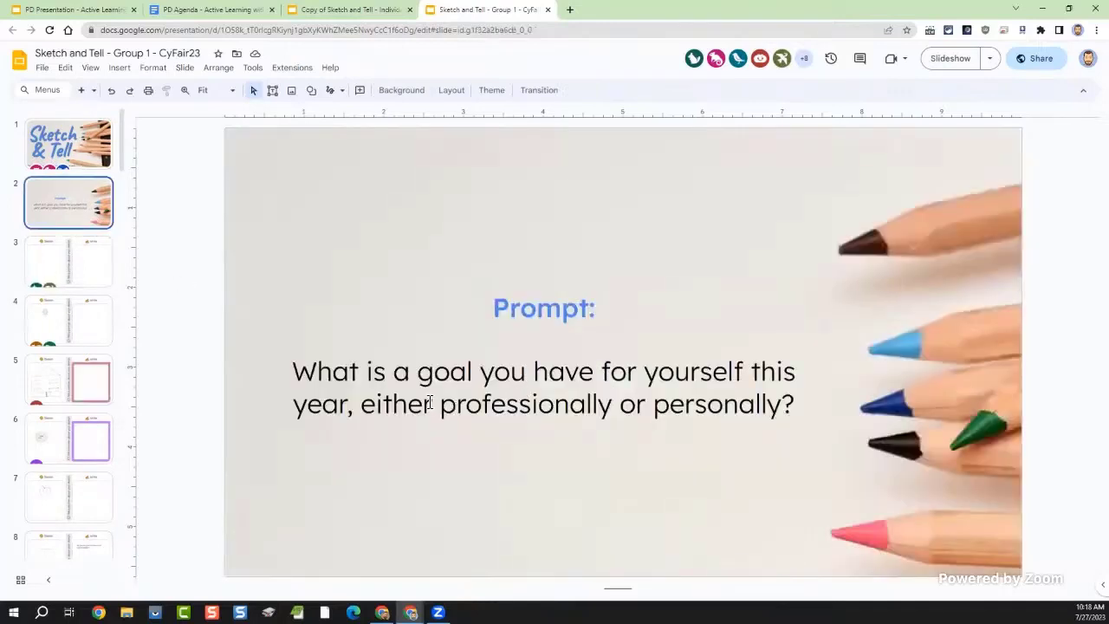
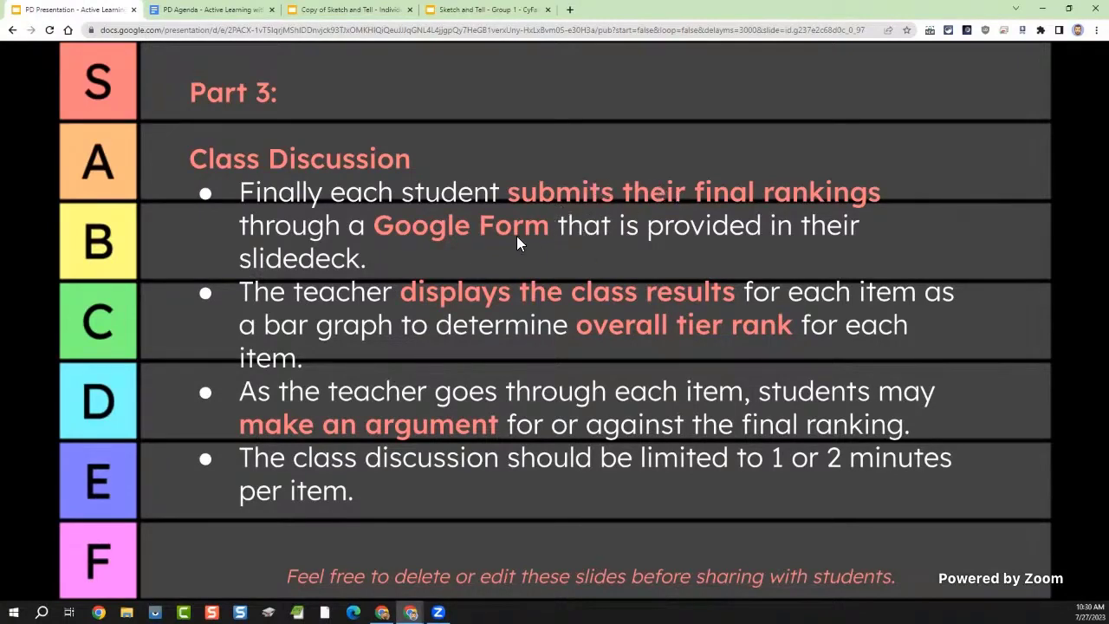
Step: In the PD Presentation, review the Tier List slides on the Part 3 class discussion and submitting final rankings through the Google Form
left_click(556, 377)
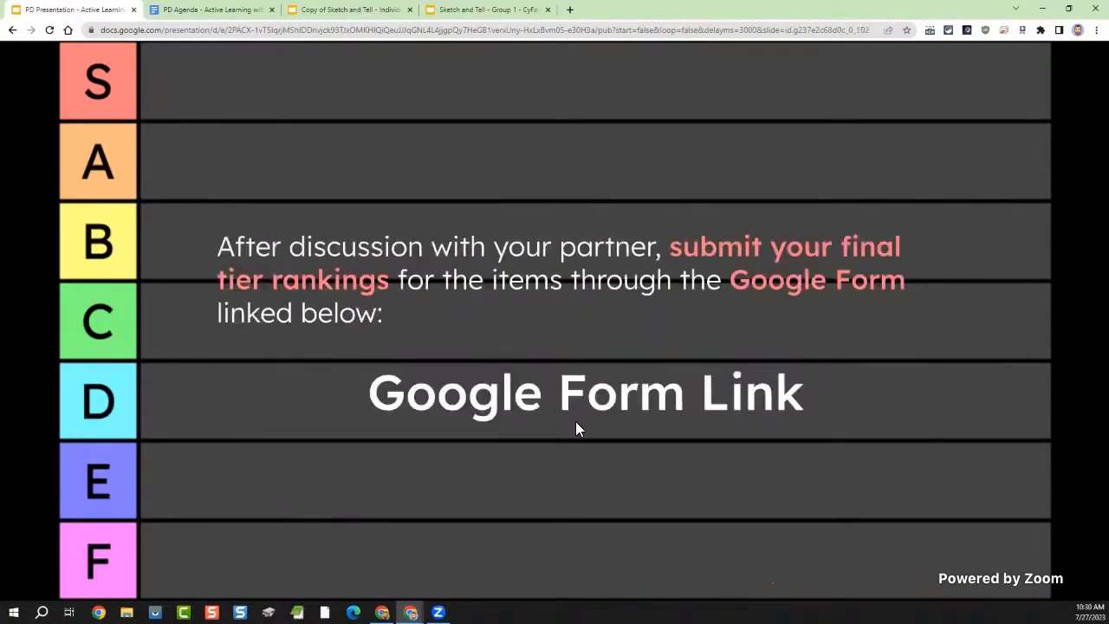
key("Left")
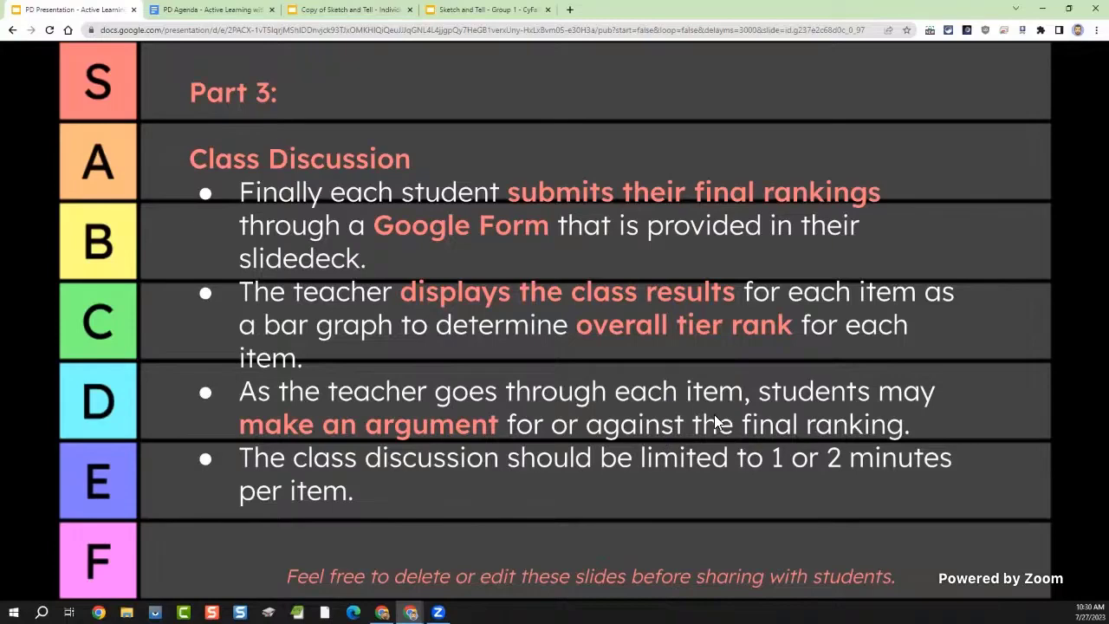
left_click(519, 361)
left_click(613, 439)
key("Left")
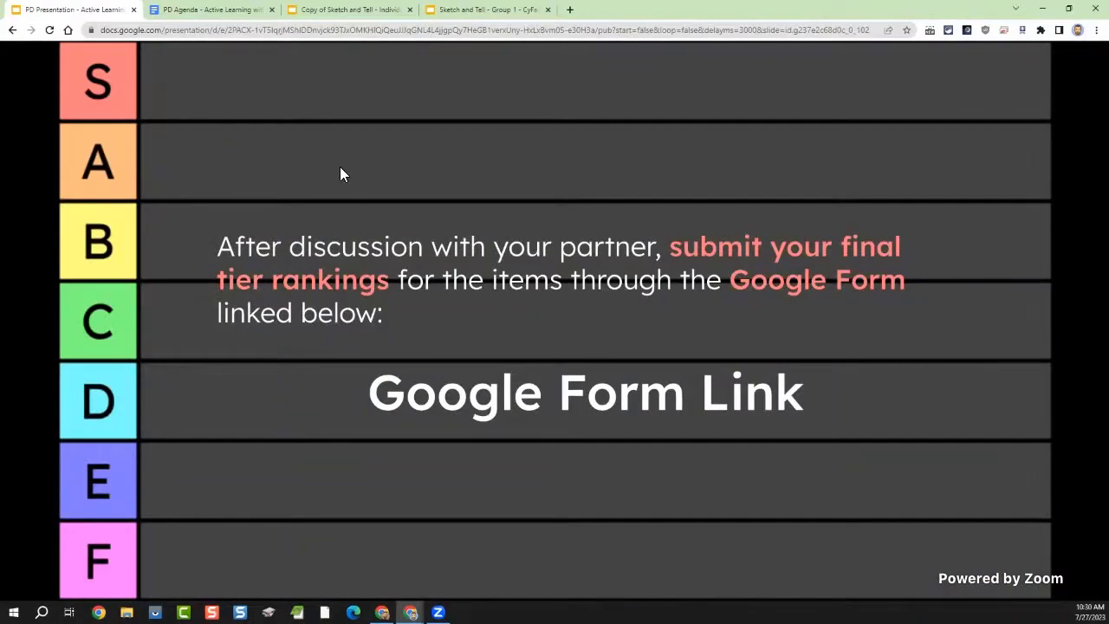
Step: Switch to the PD Agenda document and look over the Tier List section and the session agenda link under the title
left_click(210, 9)
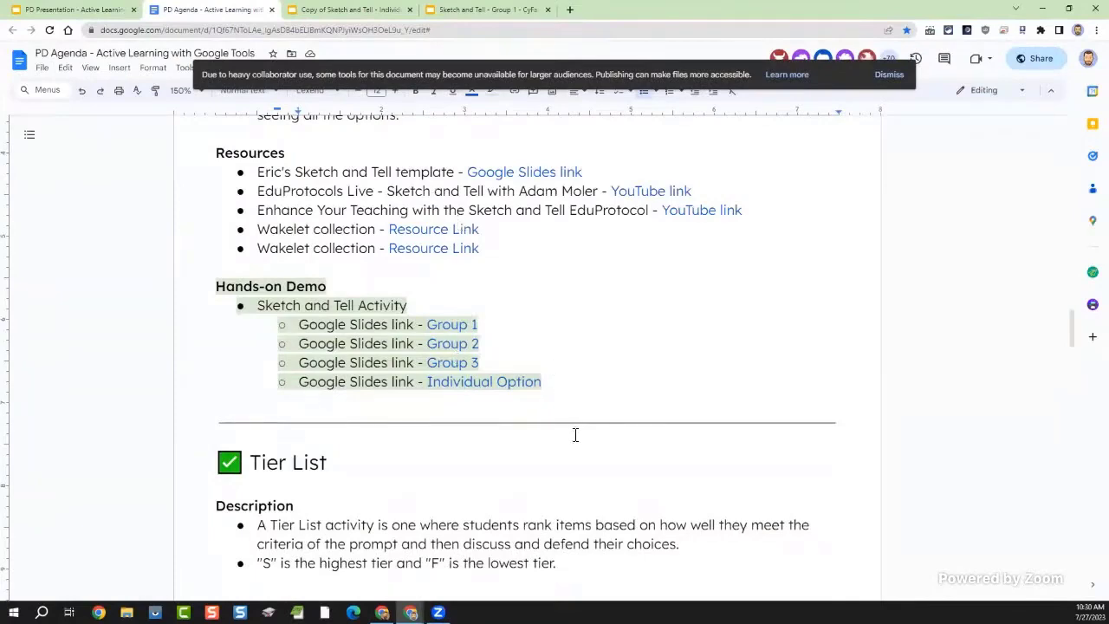
scroll(574, 431, "down", 2)
scroll(504, 349, "down", 1)
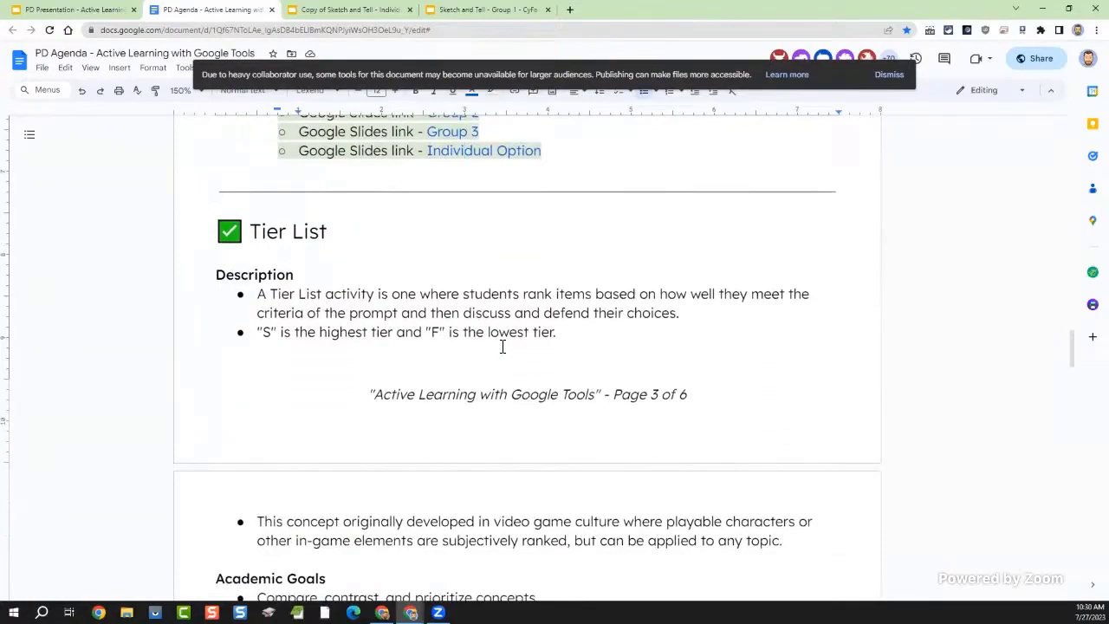
scroll(503, 340, "up", 12)
scroll(509, 278, "up", 15)
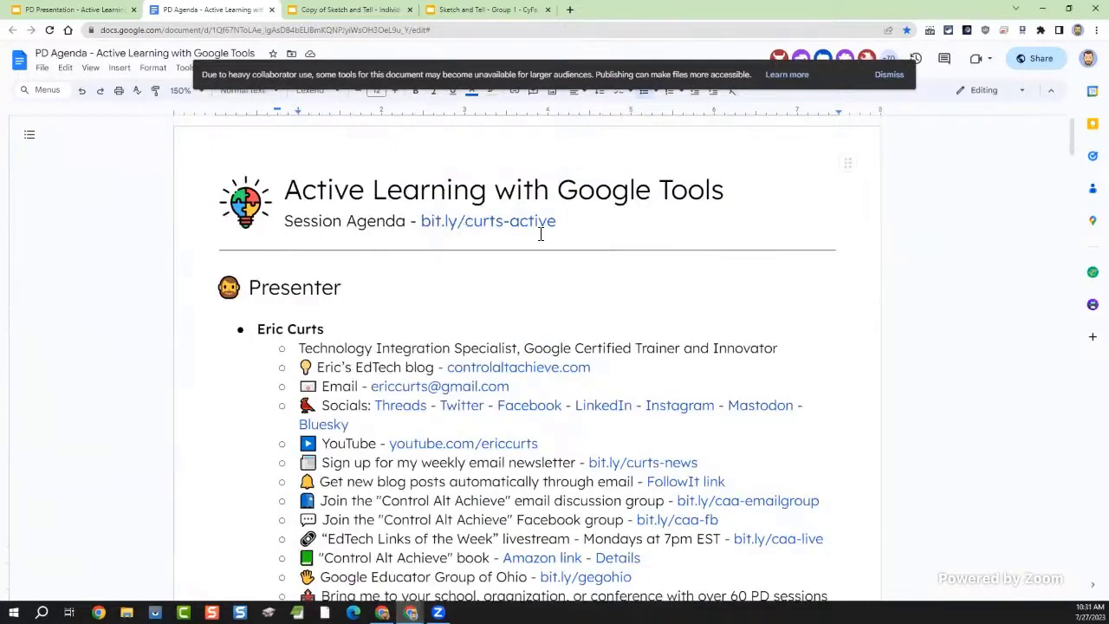
Step: In the PD Presentation, jump to slide 11, Session Resources, to show the resource document's short link
left_click(92, 9)
left_click(49, 577)
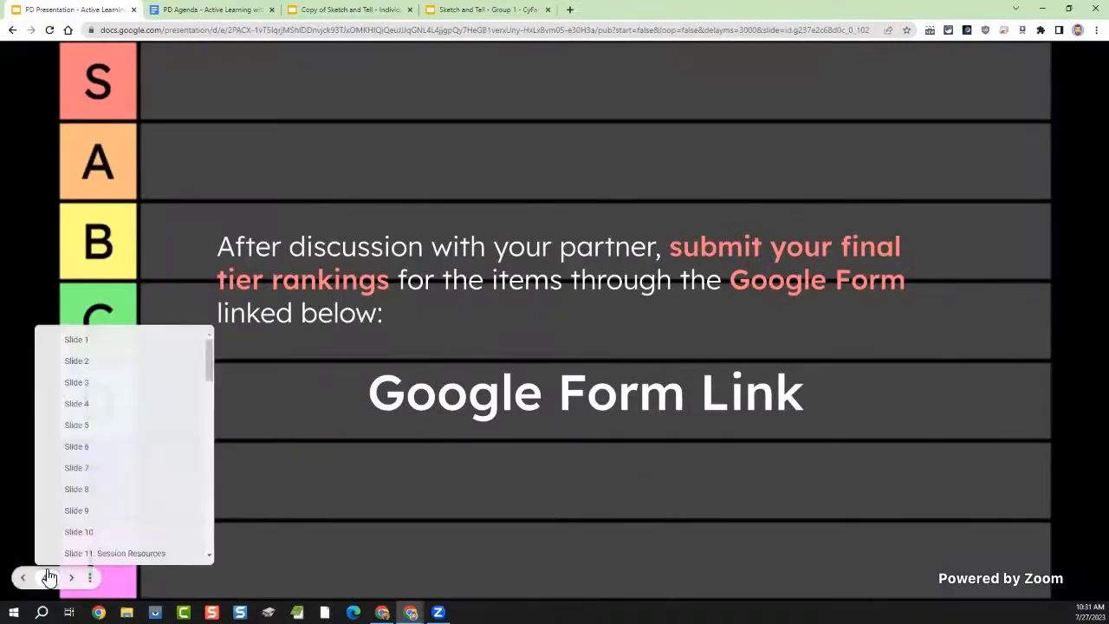
left_click(114, 552)
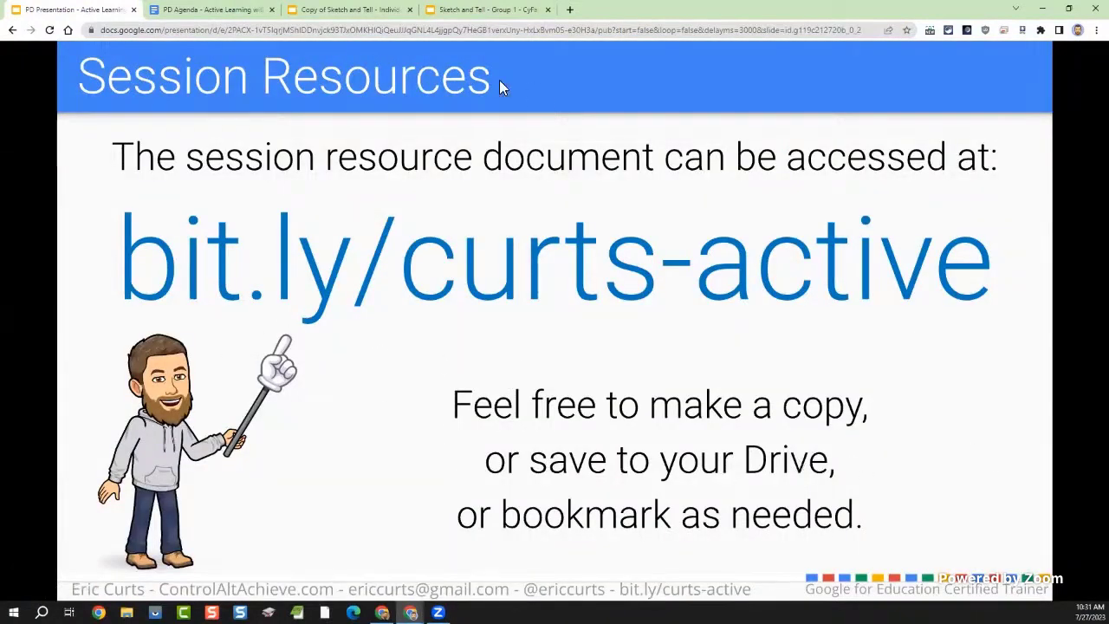
Step: From the PD Agenda's Tier List Activity link, make a copy of the Tier List - Individual Demo slideshow
left_click(210, 10)
scroll(503, 267, "down", 4)
scroll(502, 264, "down", 20)
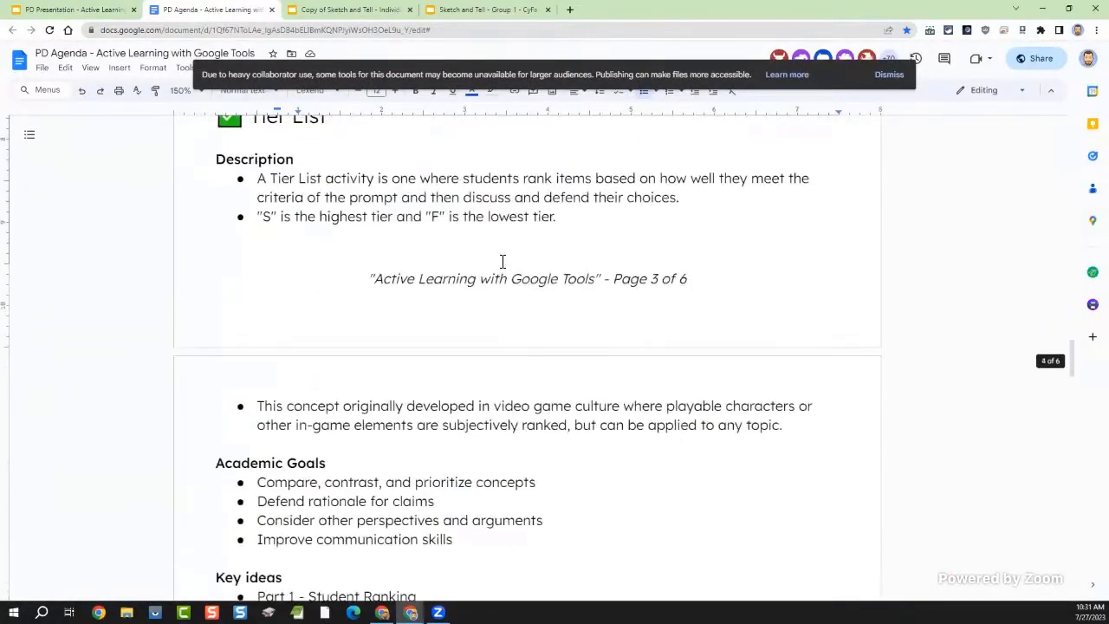
scroll(502, 261, "down", 15)
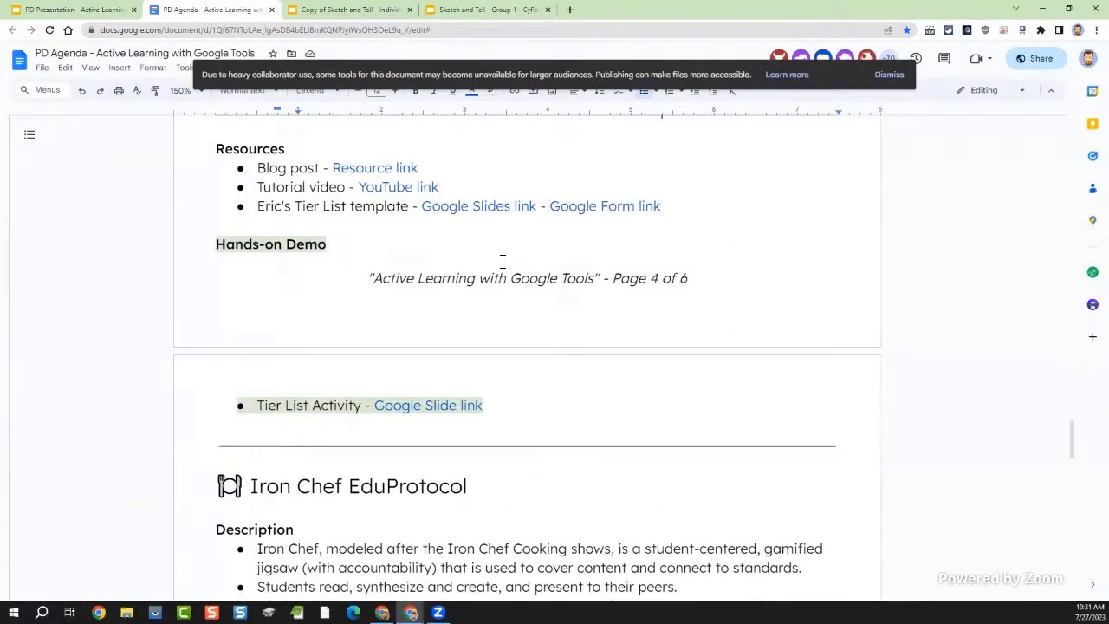
scroll(503, 261, "down", 2)
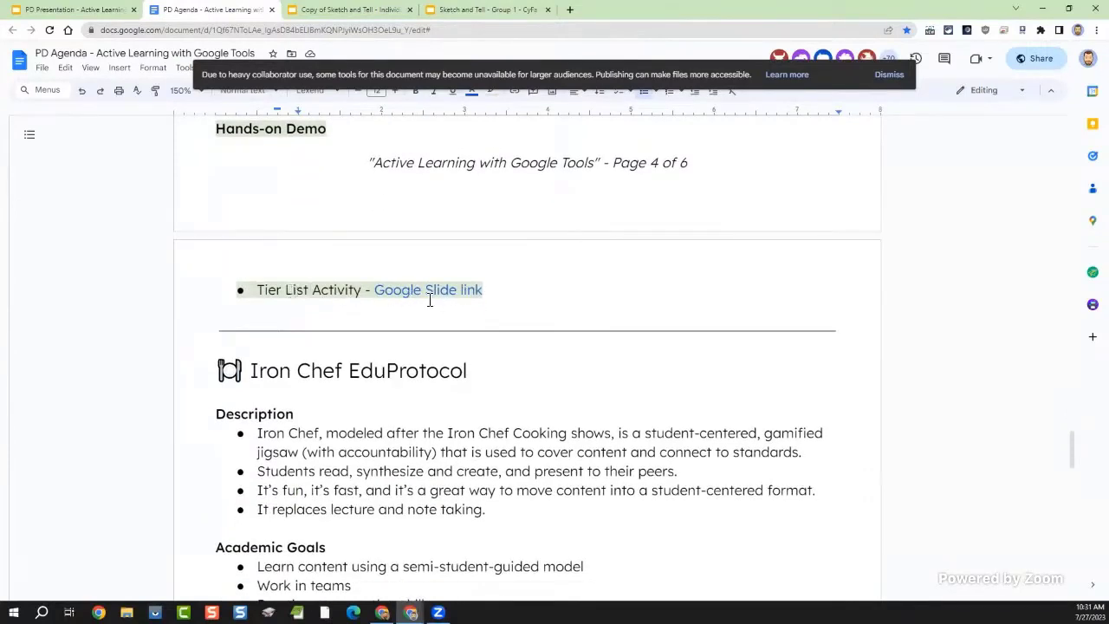
left_click(433, 298)
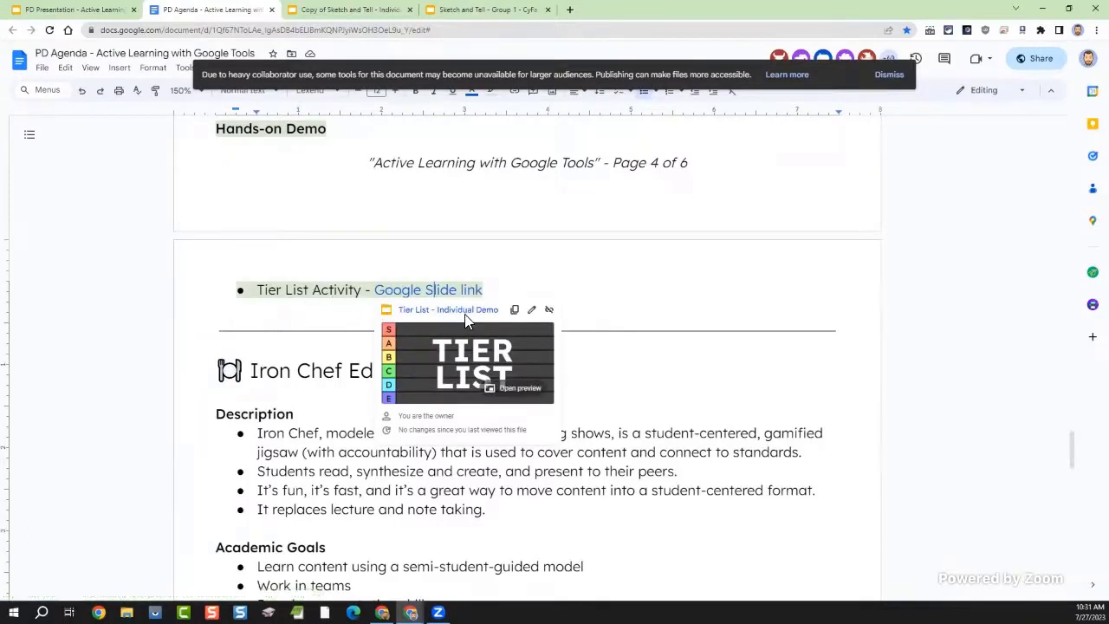
left_click(463, 312)
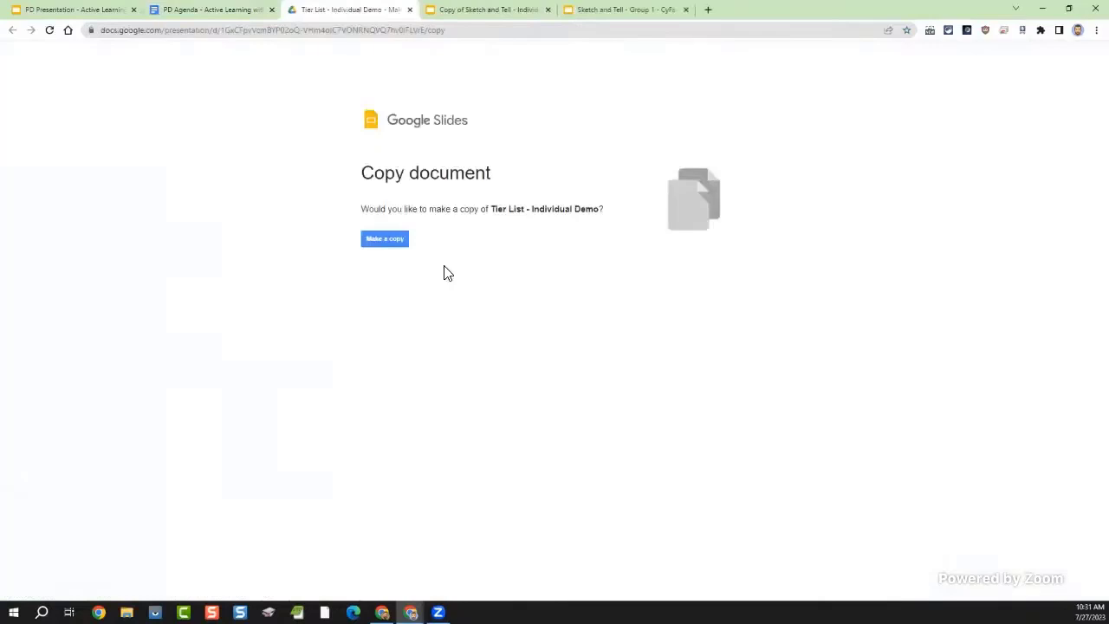
left_click(397, 243)
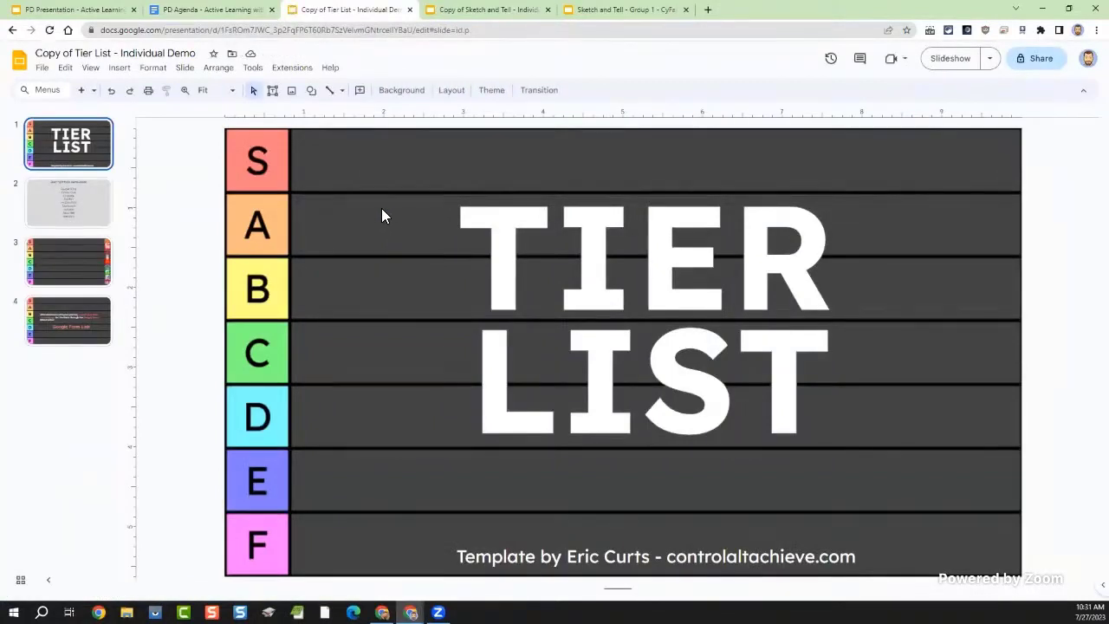
Step: Review the restaurant list on slide 2, and on slide 3 rank Burger King in tier B and Chipotle and Chick-fil-A in tier A
left_click(70, 203)
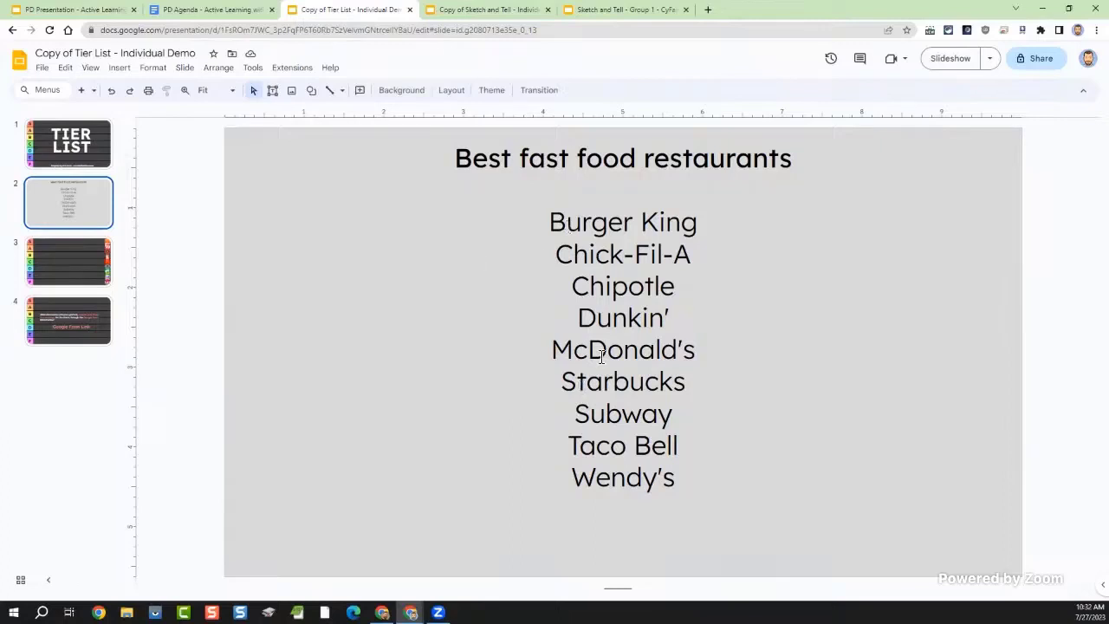
left_click(68, 256)
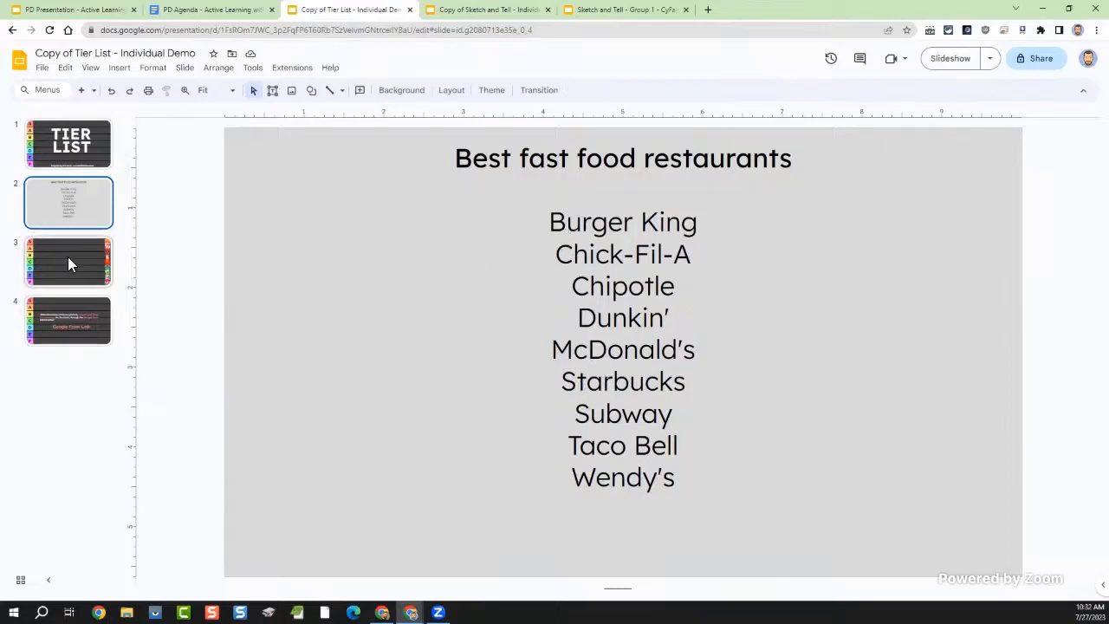
left_click_drag(986, 156, 321, 283)
left_click_drag(978, 255, 317, 227)
left_click_drag(993, 215, 387, 231)
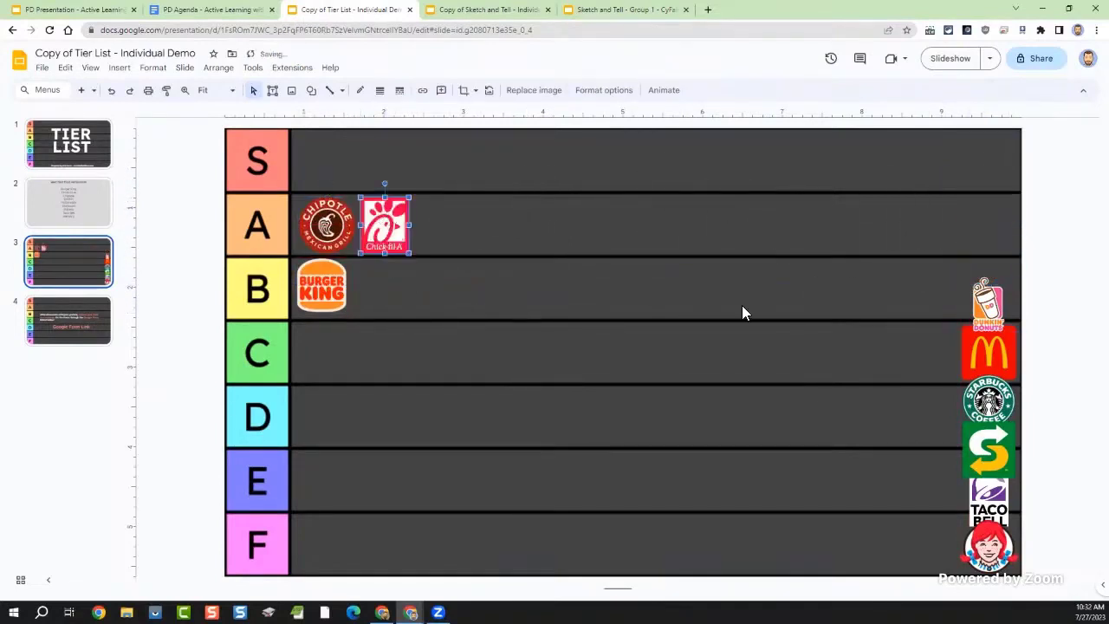
Step: Rank Wendy's in tier S, Taco Bell and Starbucks in C, McDonald's in D, Dunkin' Donuts in E, and Subway in F
left_click_drag(996, 352, 326, 414)
left_click_drag(989, 459, 345, 541)
left_click_drag(989, 546, 333, 161)
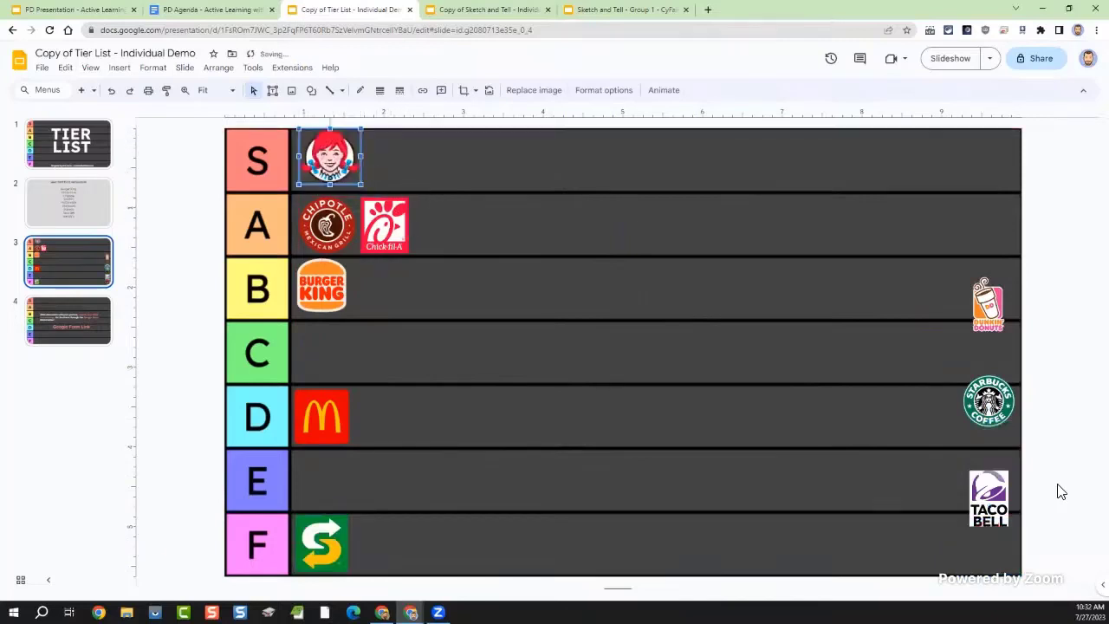
left_click_drag(988, 500, 325, 356)
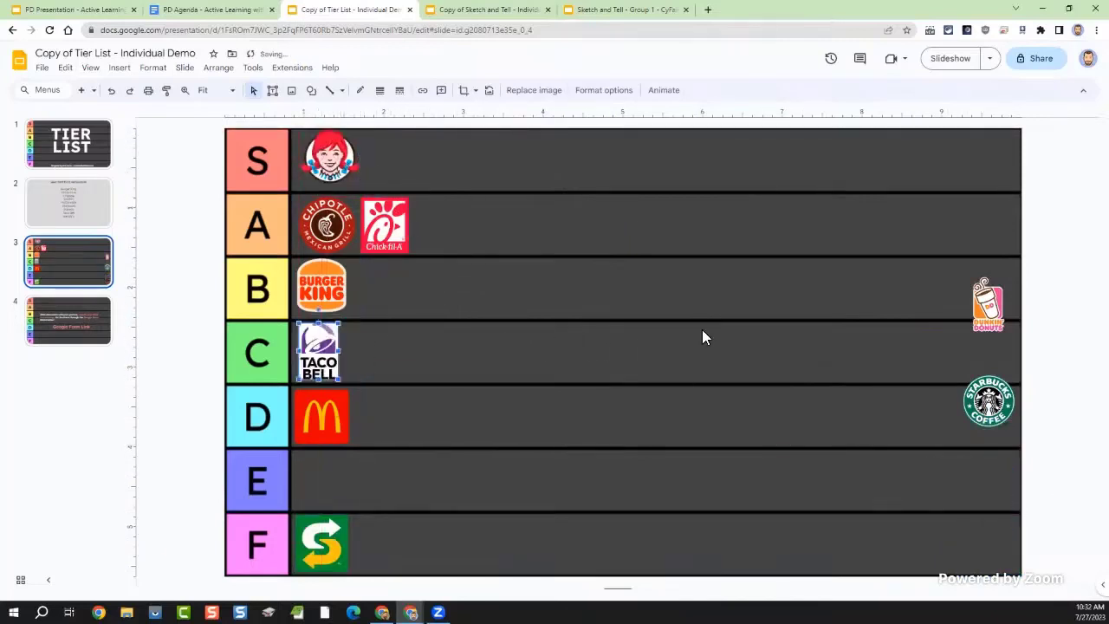
left_click_drag(989, 305, 304, 486)
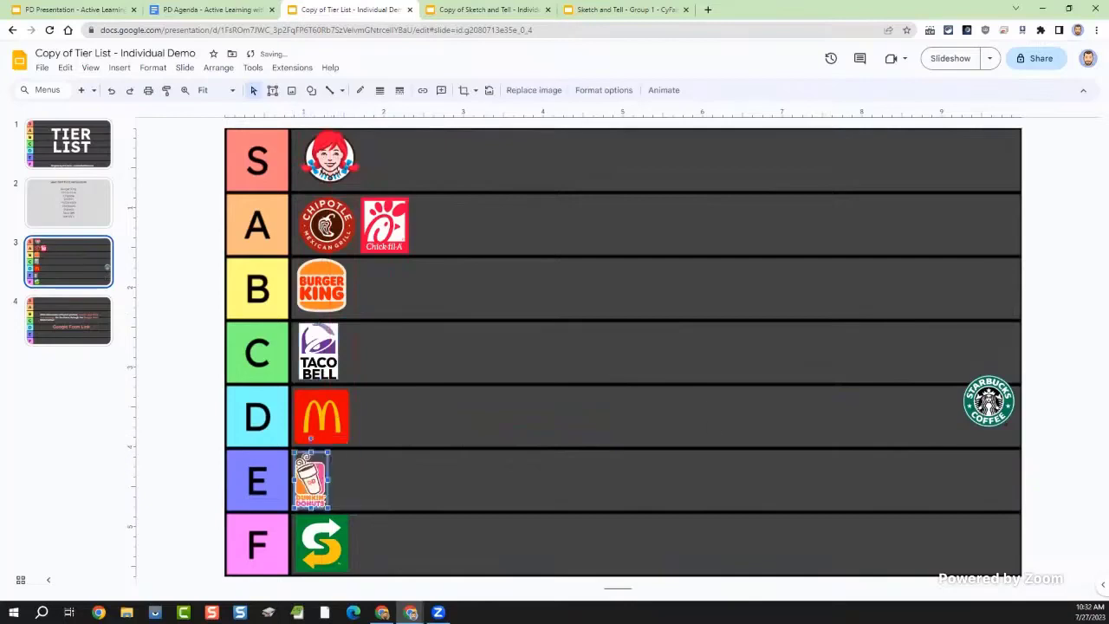
left_click_drag(997, 403, 394, 353)
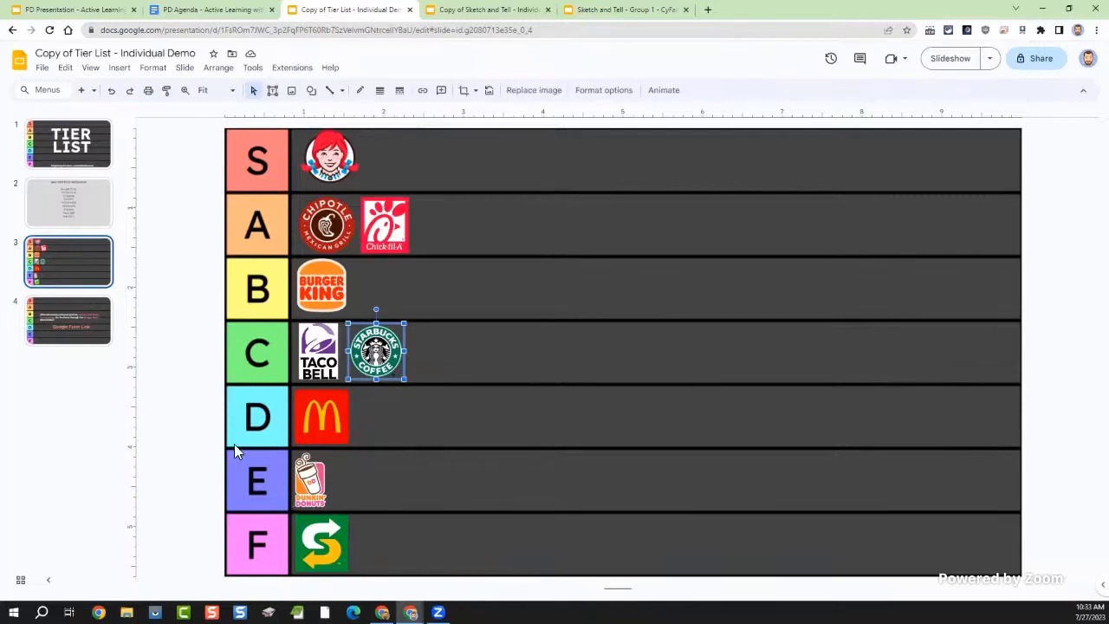
left_click(194, 417)
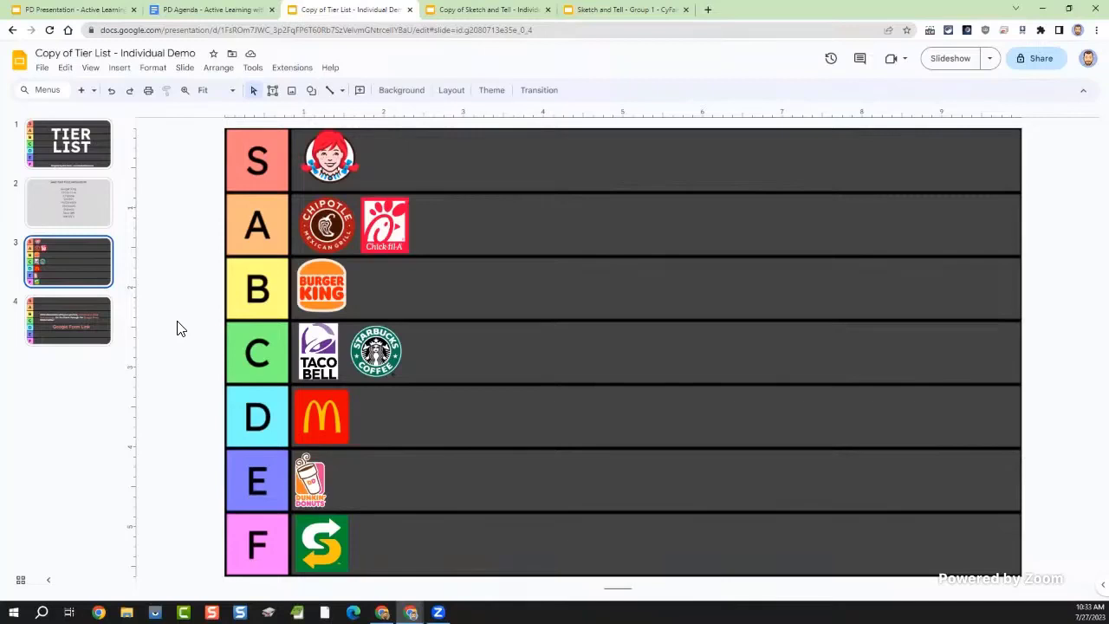
Step: Revisit the prompt and ranking slides, and open the Google Form linked on slide 4
left_click(106, 324)
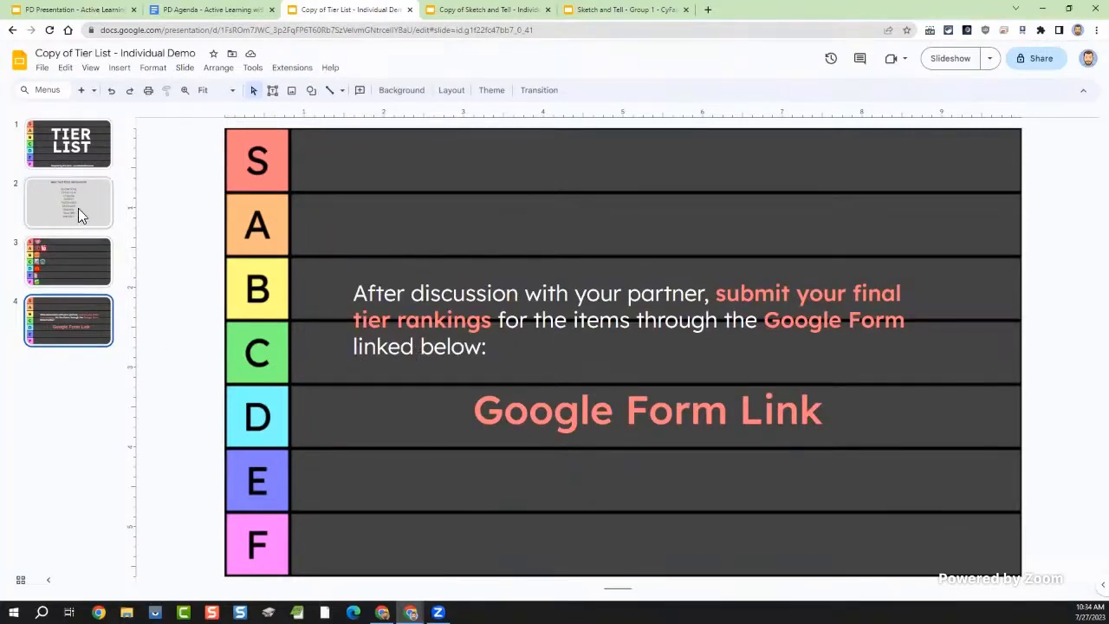
key("Up")
key("Up")
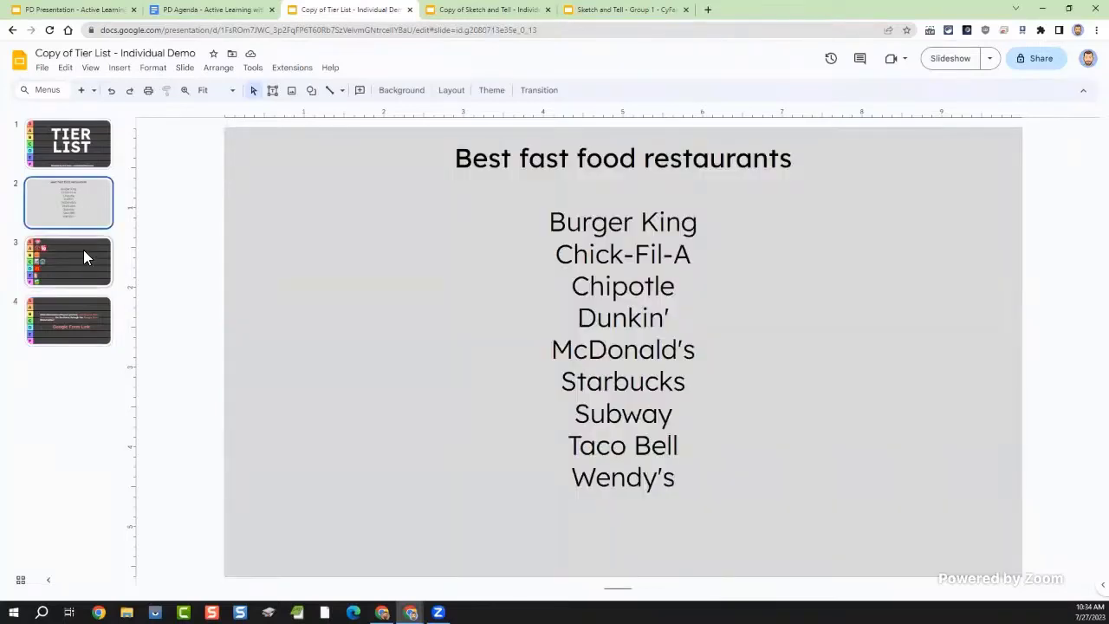
left_click(86, 254)
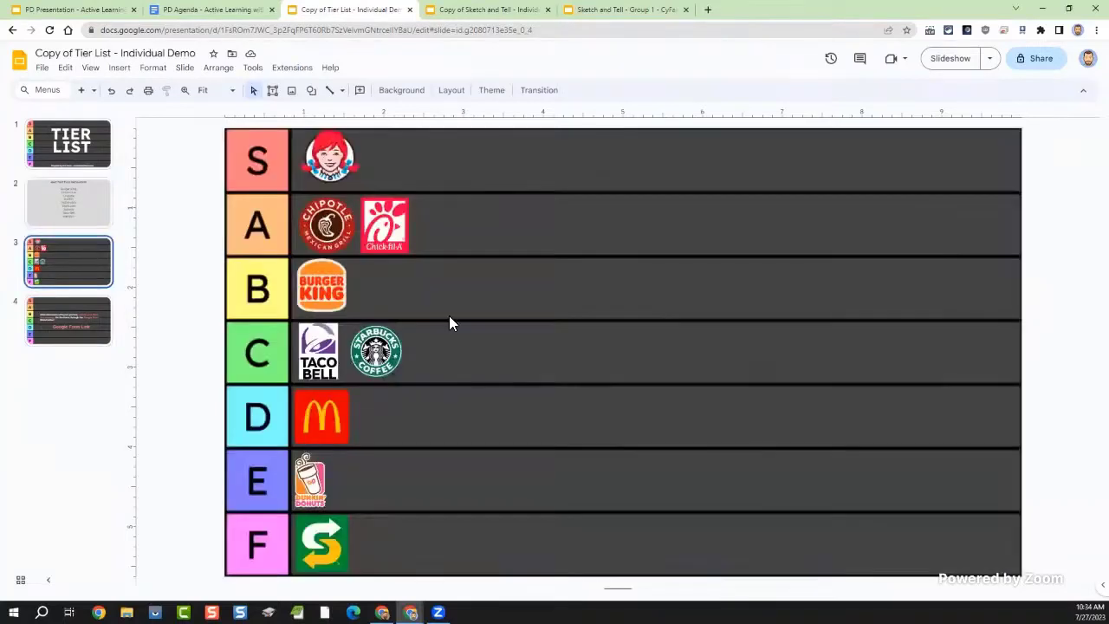
left_click(77, 312)
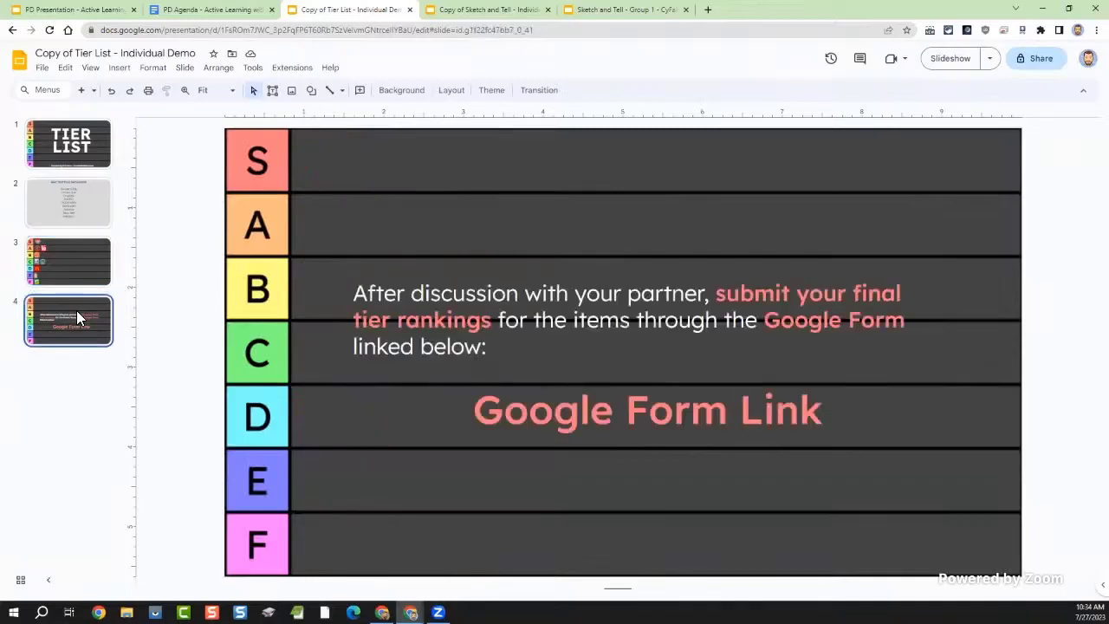
left_click(661, 414)
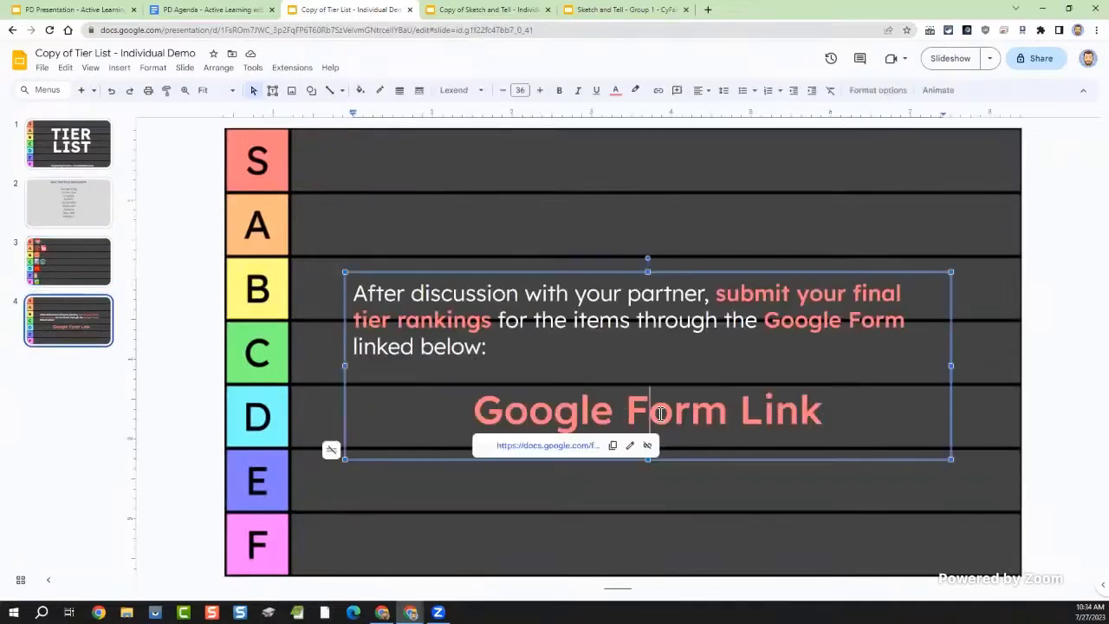
left_click(577, 454)
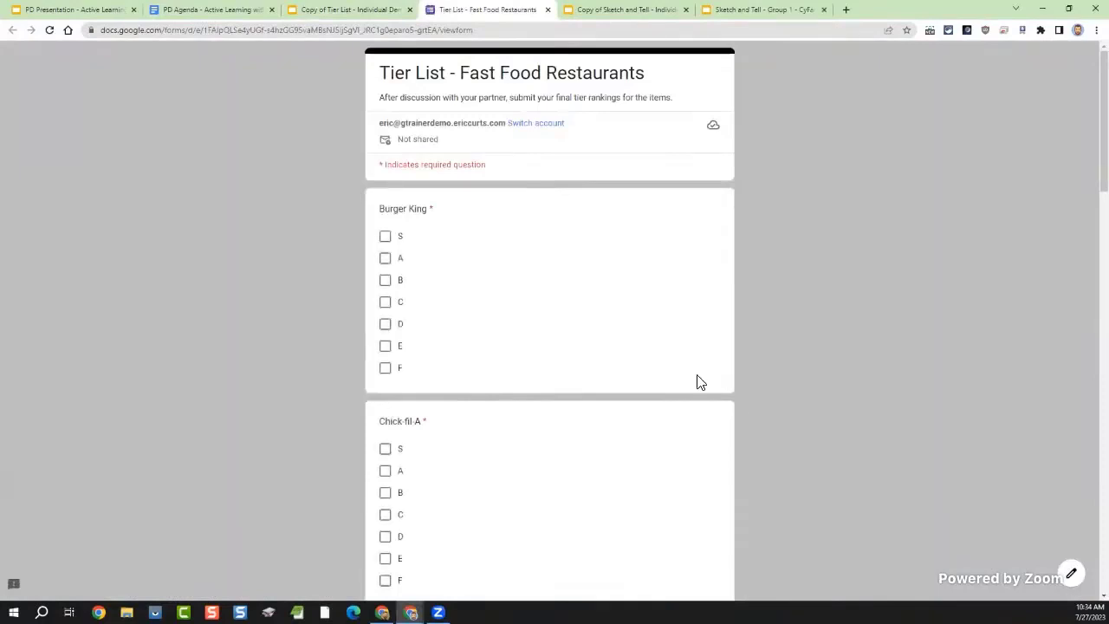
Step: Look through the Tier List - Fast Food Restaurants form's ranking questions from Burger King to Wendy's
scroll(437, 240, "down", 1)
scroll(437, 240, "down", 8)
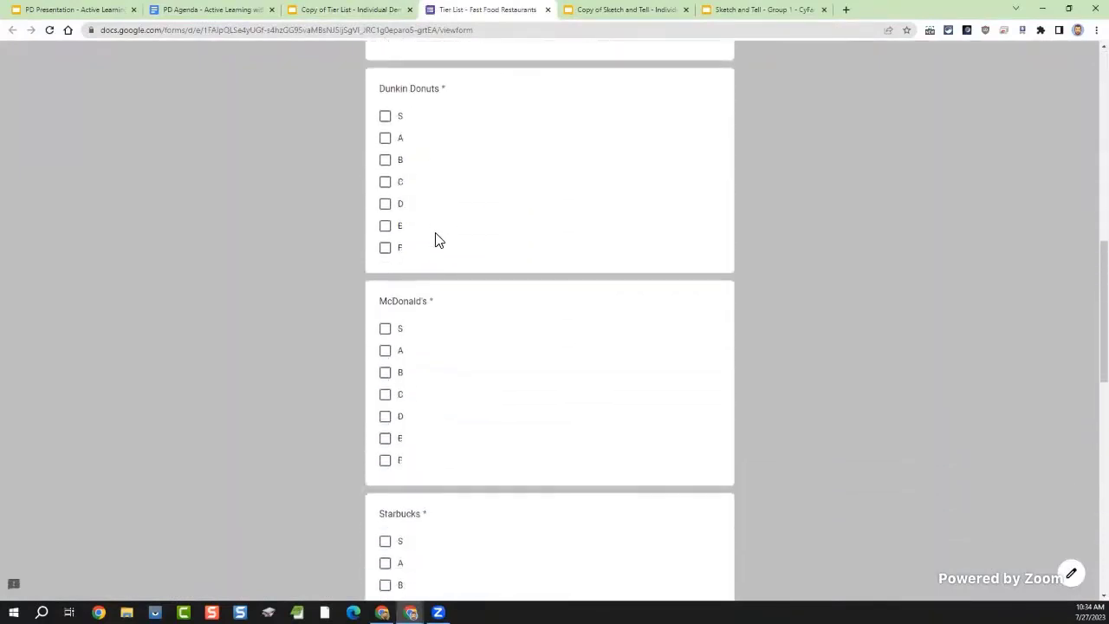
scroll(438, 240, "down", 10)
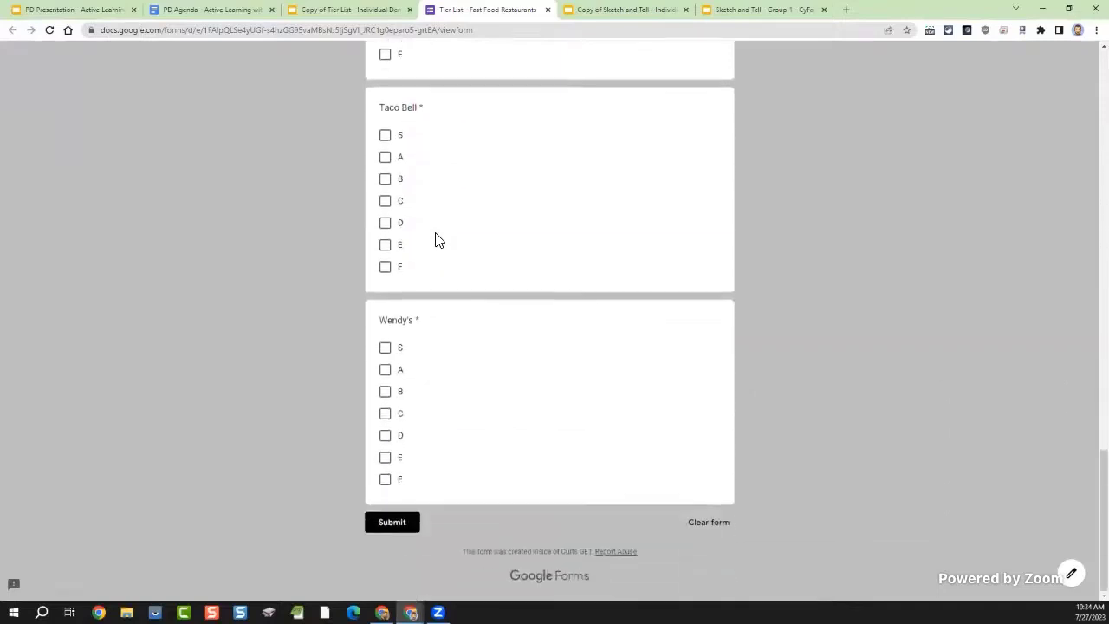
scroll(481, 394, "up", 10)
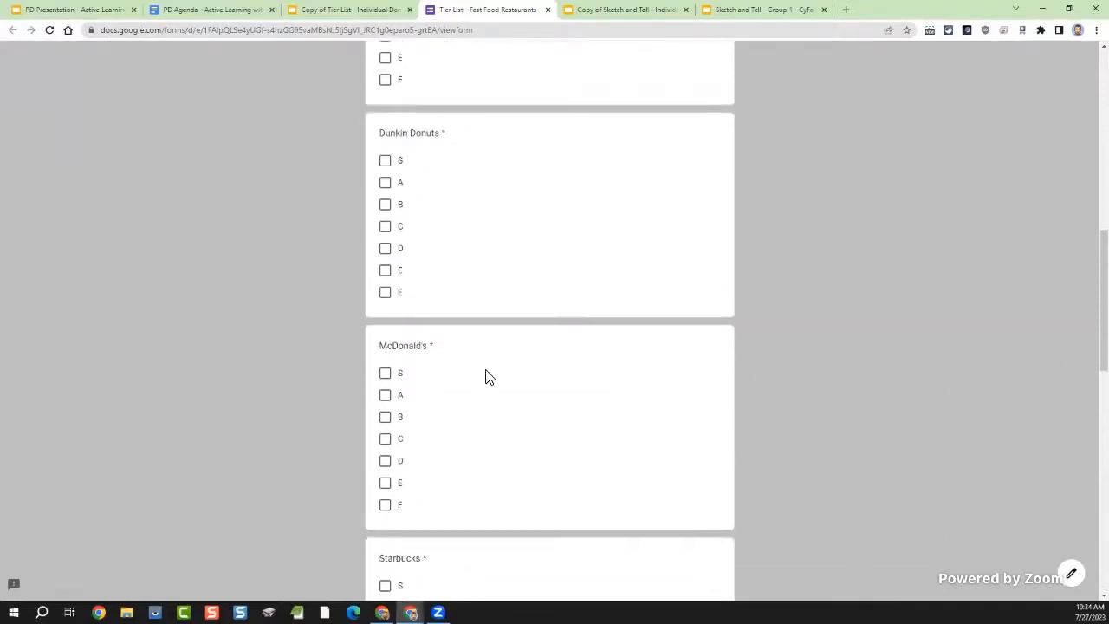
scroll(485, 378, "up", 6)
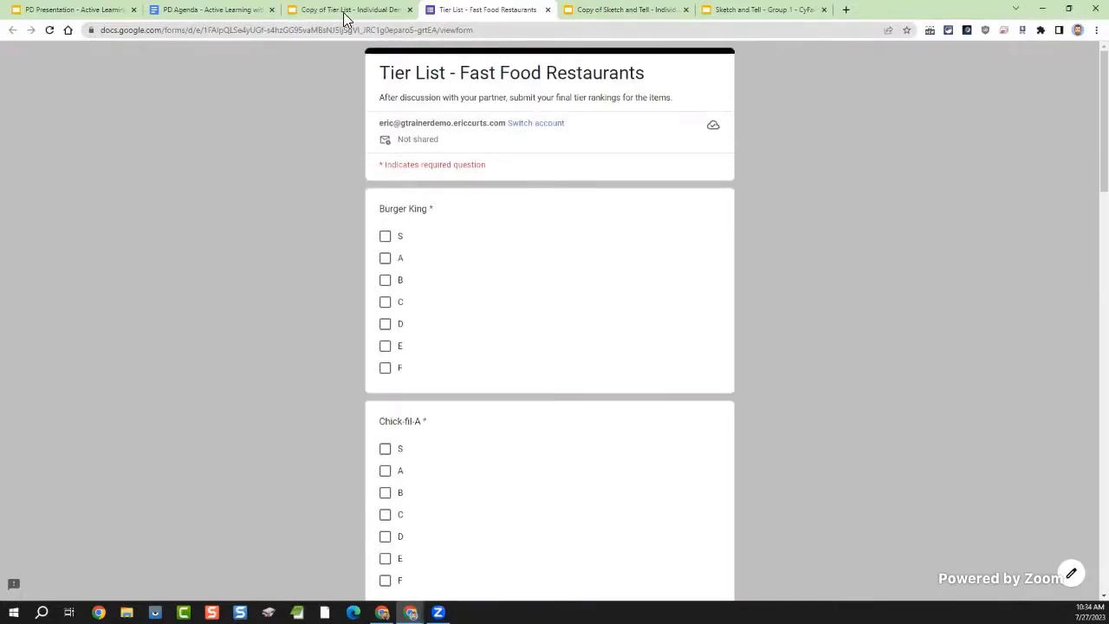
Step: Using the rankings on slide 3 as reference, mark Burger King as B and Chick-fil-A as A in the form
left_click(344, 12)
left_click(76, 260)
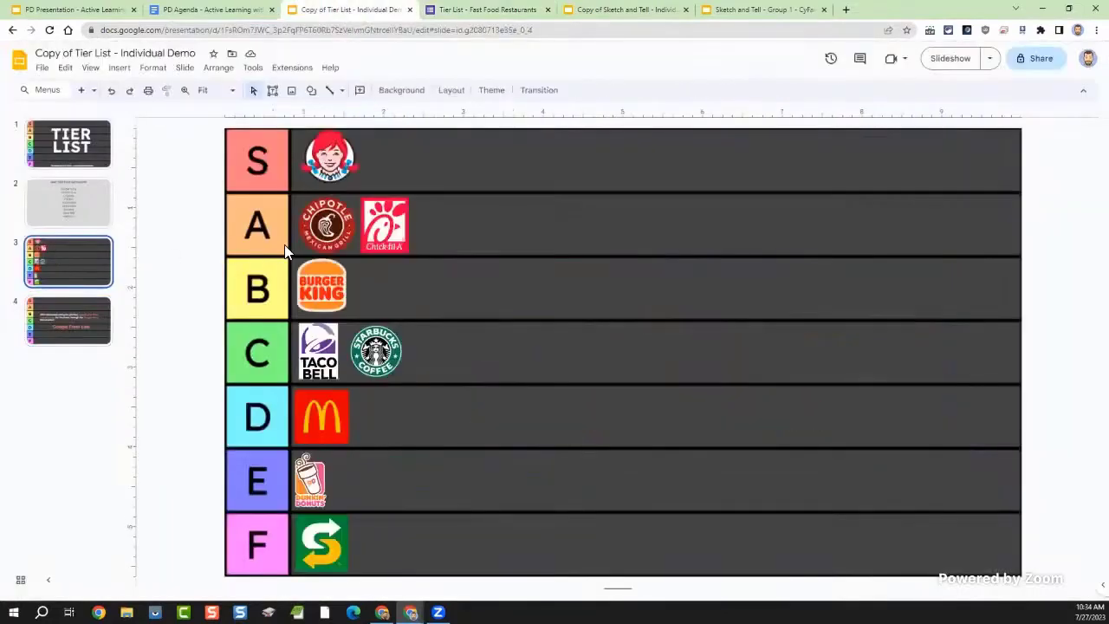
left_click(464, 12)
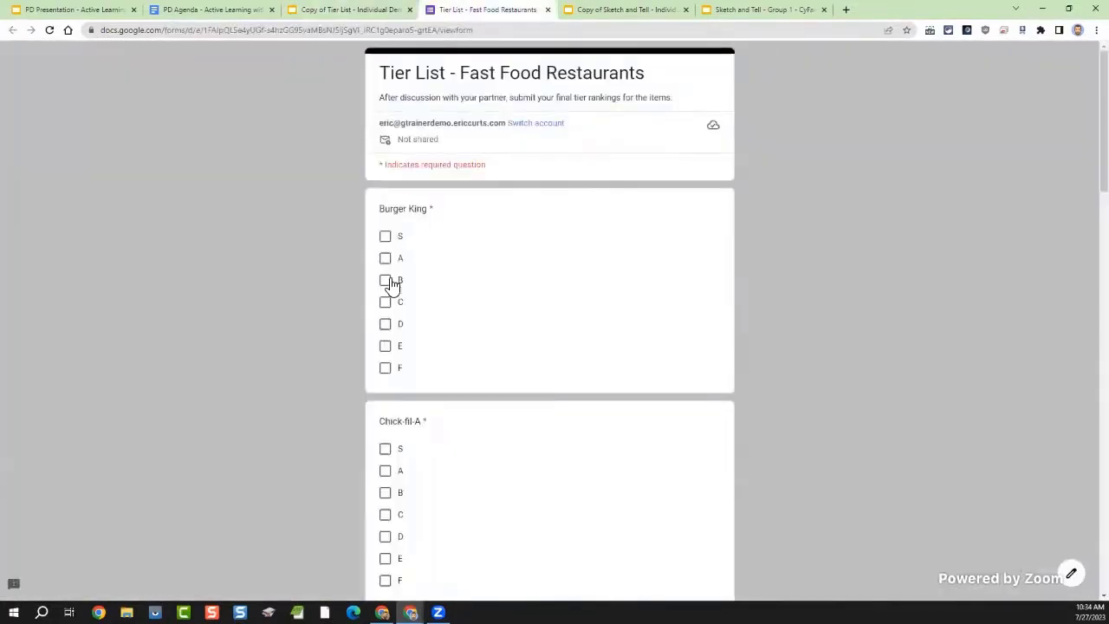
left_click(387, 281)
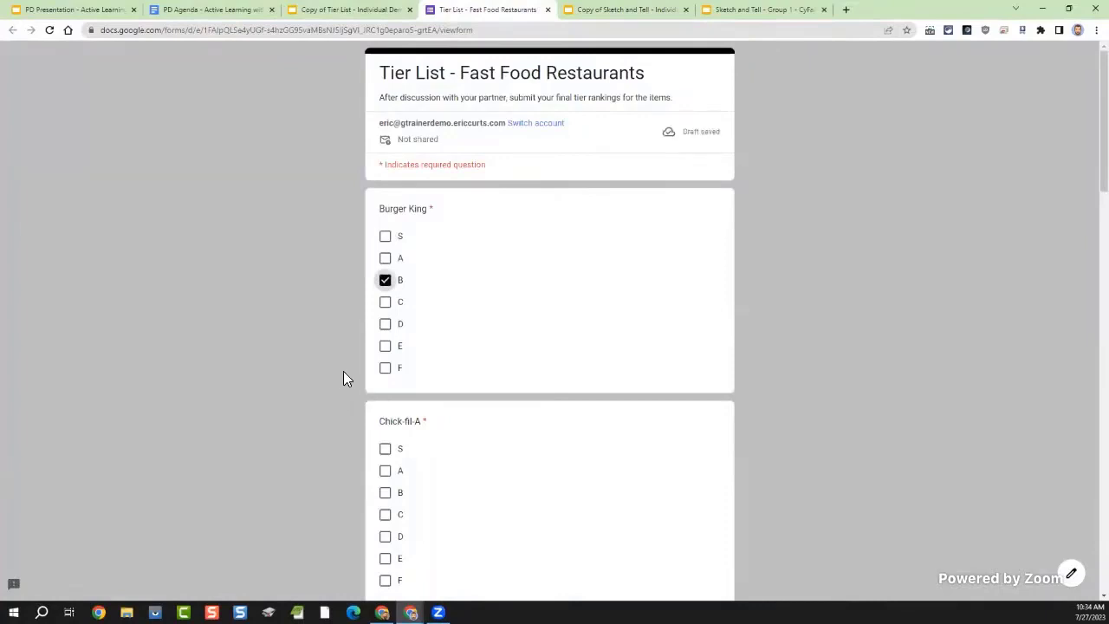
left_click(338, 9)
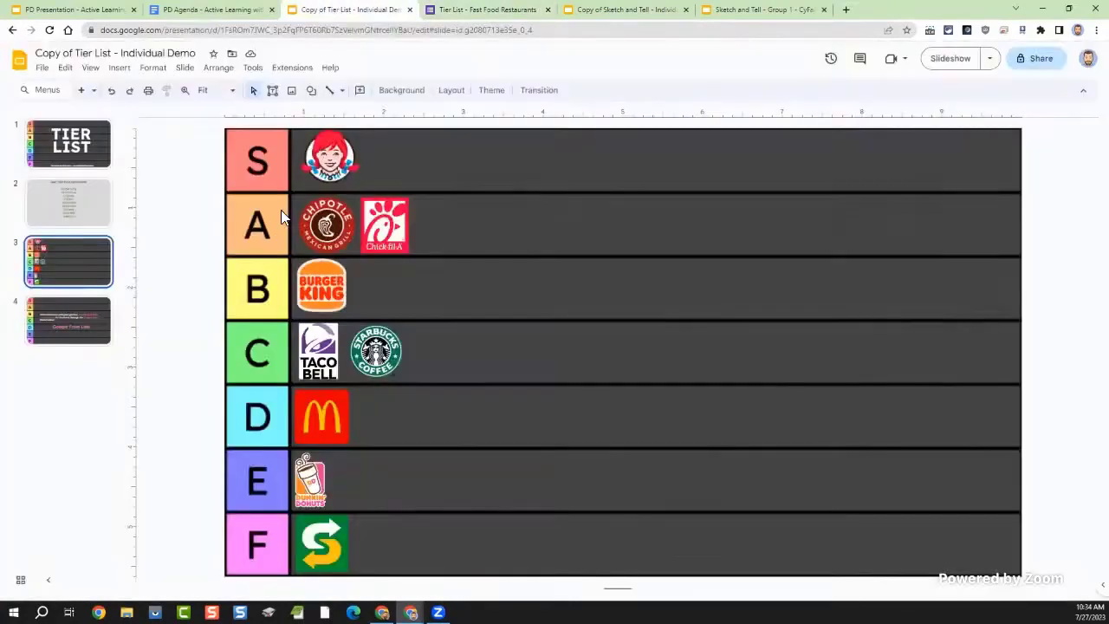
left_click(490, 10)
left_click(385, 470)
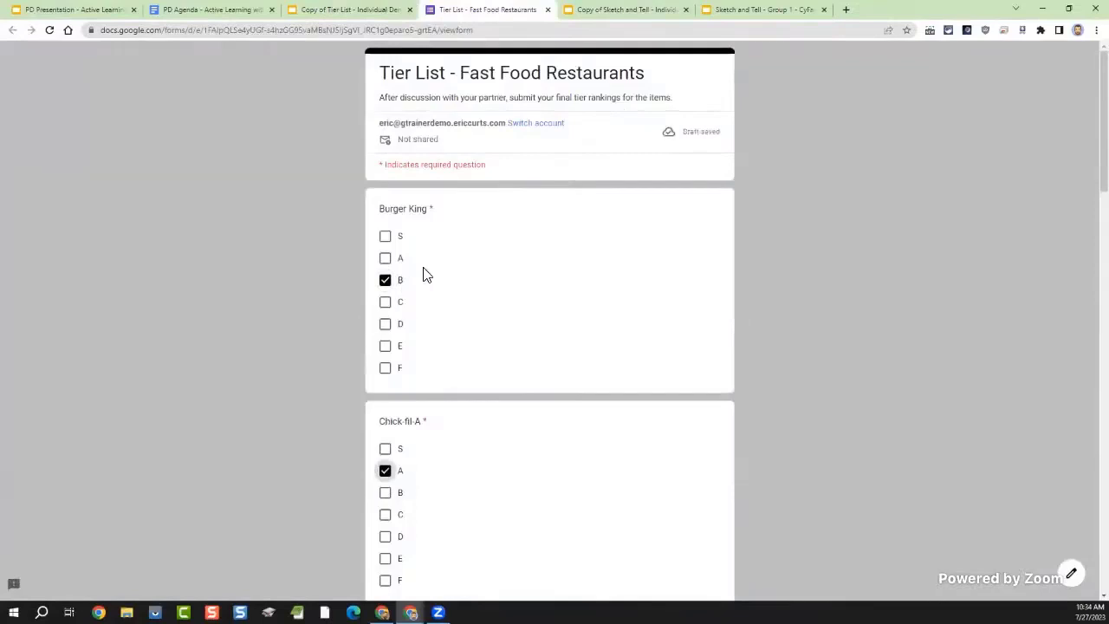
scroll(423, 274, "down", 3)
scroll(427, 276, "down", 15)
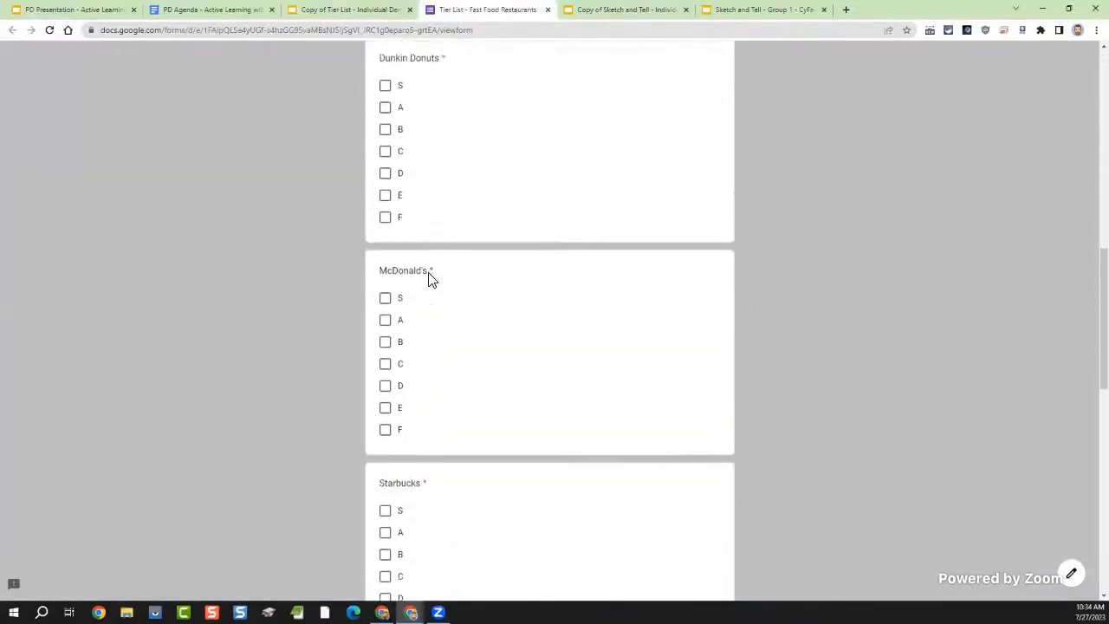
Step: Look over the remaining form questions through Wendy's, and return to the ranked tier list slide in the slideshow
scroll(429, 286, "down", 2)
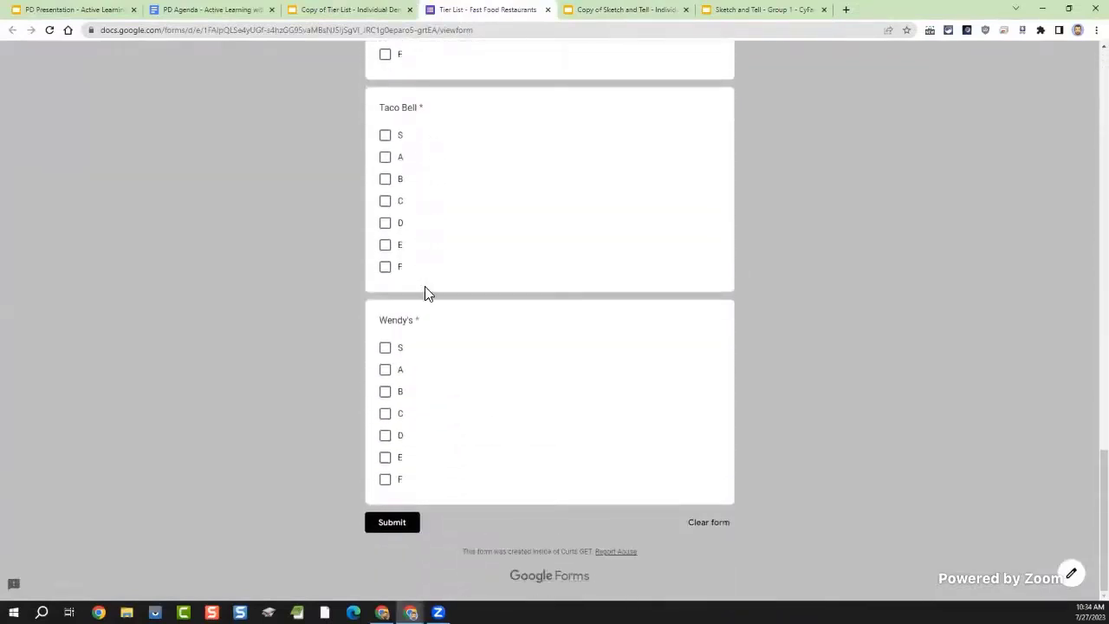
left_click(393, 523)
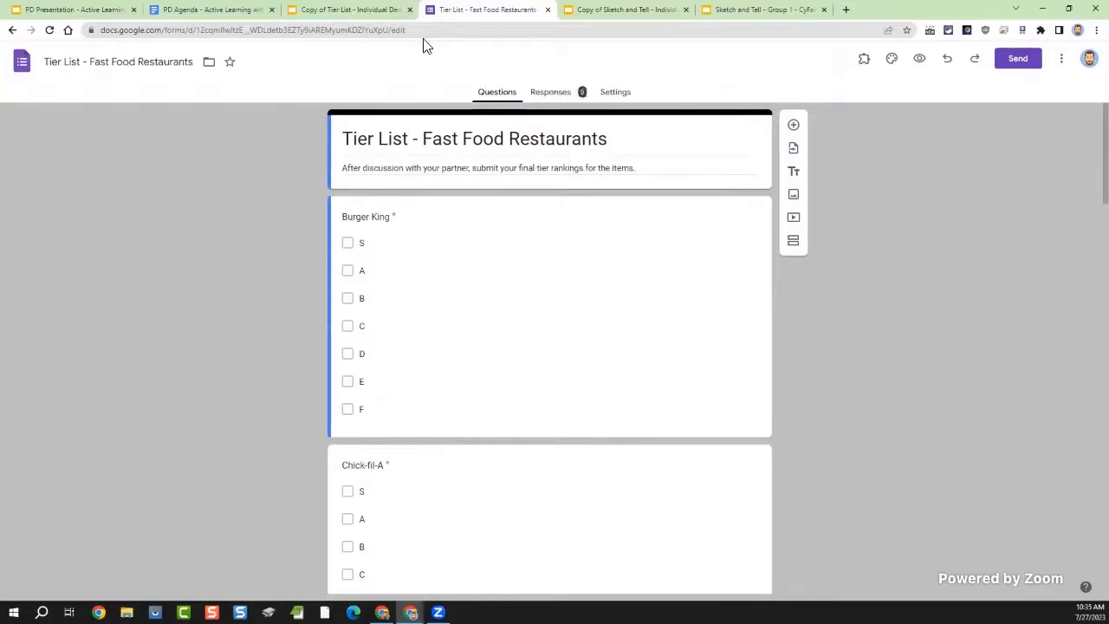
left_click(354, 11)
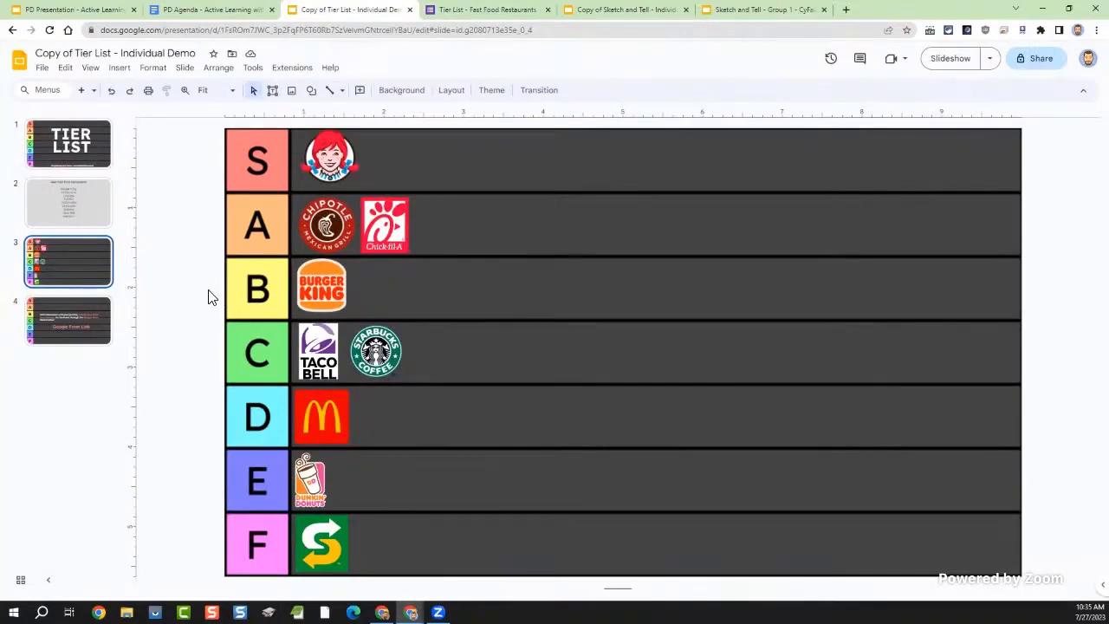
Step: Switch to the PD Agenda document and preview the blog post and tutorial video links in the Tier List resources
left_click(215, 11)
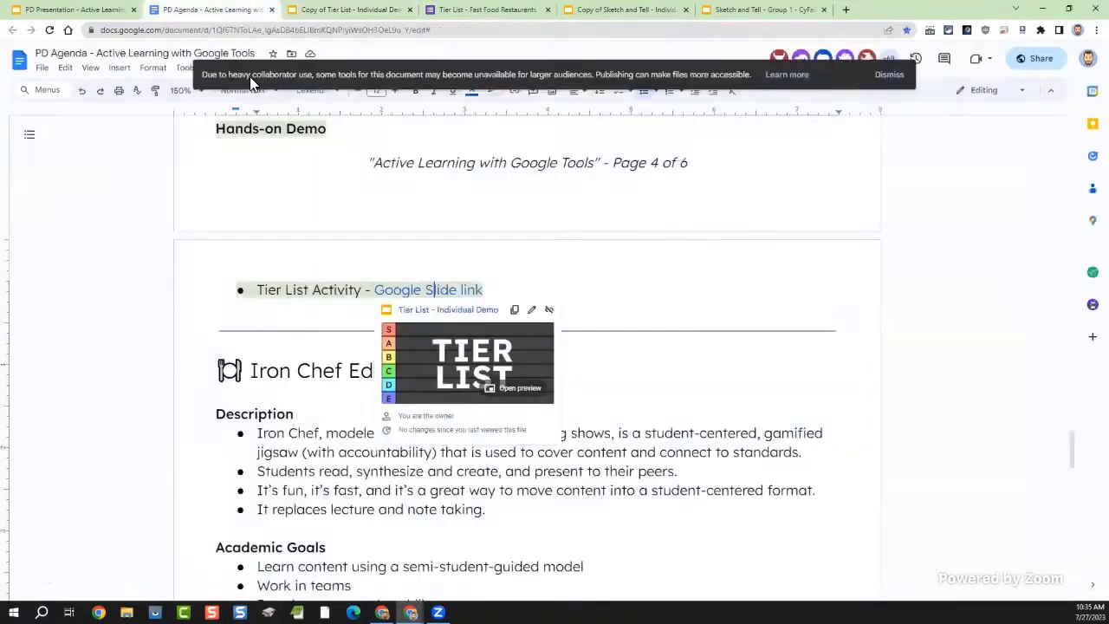
scroll(468, 179, "up", 2)
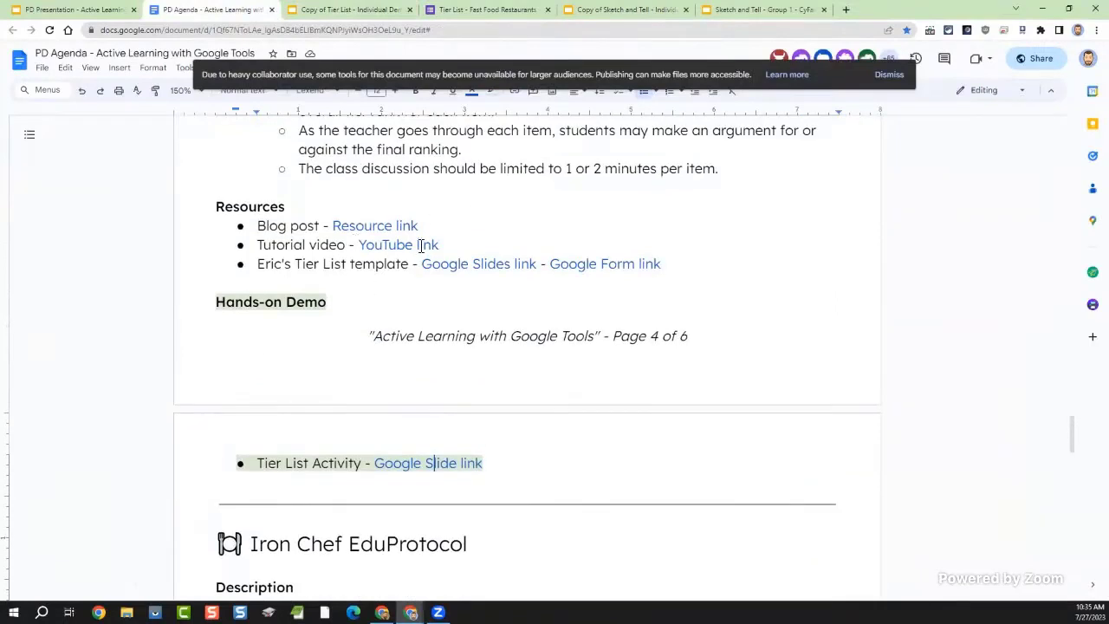
scroll(420, 245, "up", 2)
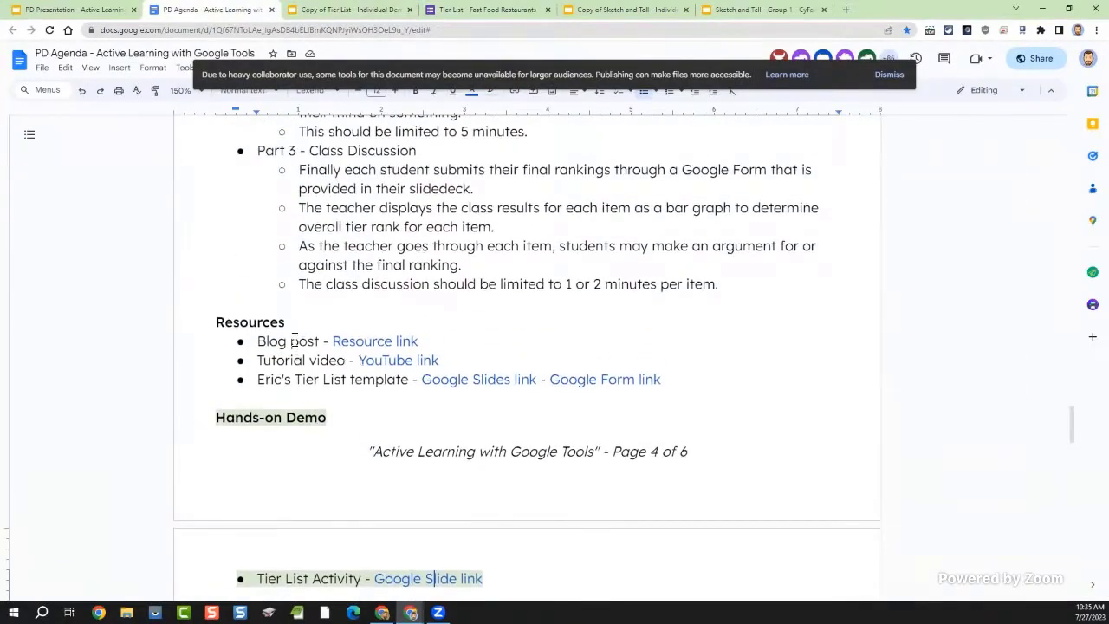
left_click(389, 342)
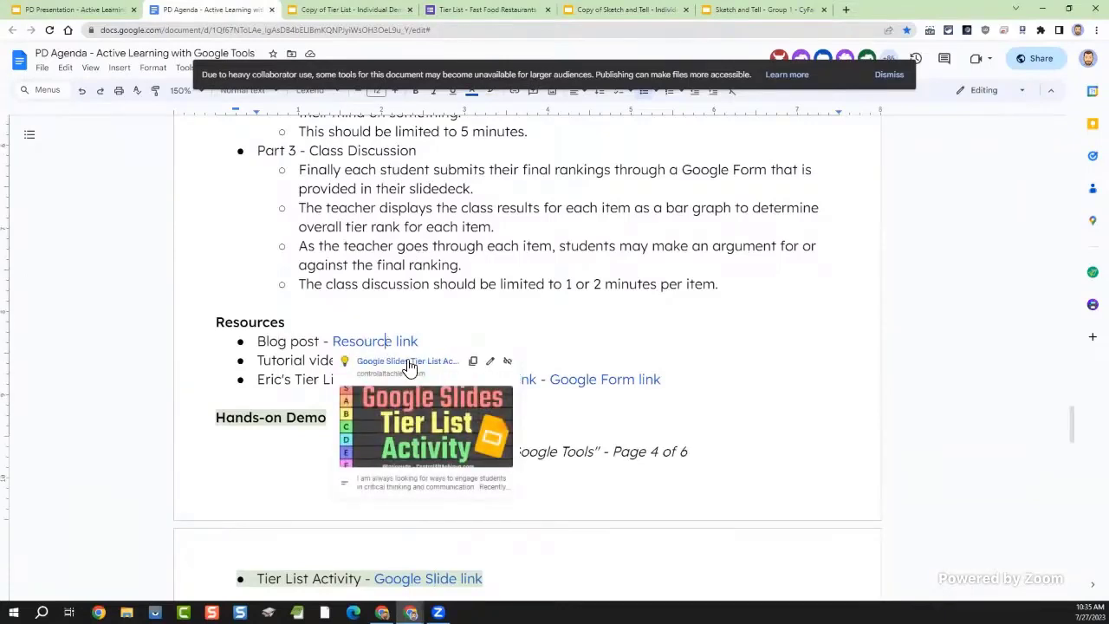
left_click(407, 360)
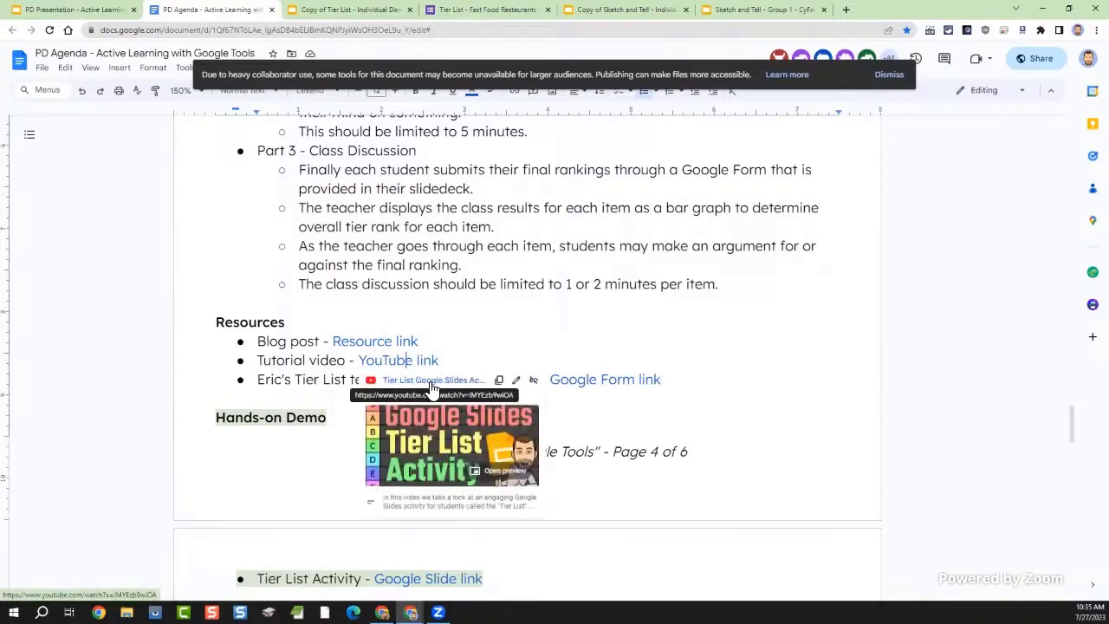
Step: Preview the Google Slides and Google Form links for the Tier List template in the agenda's resources
left_click(294, 378)
left_click(488, 378)
left_click(580, 378)
left_click(475, 377)
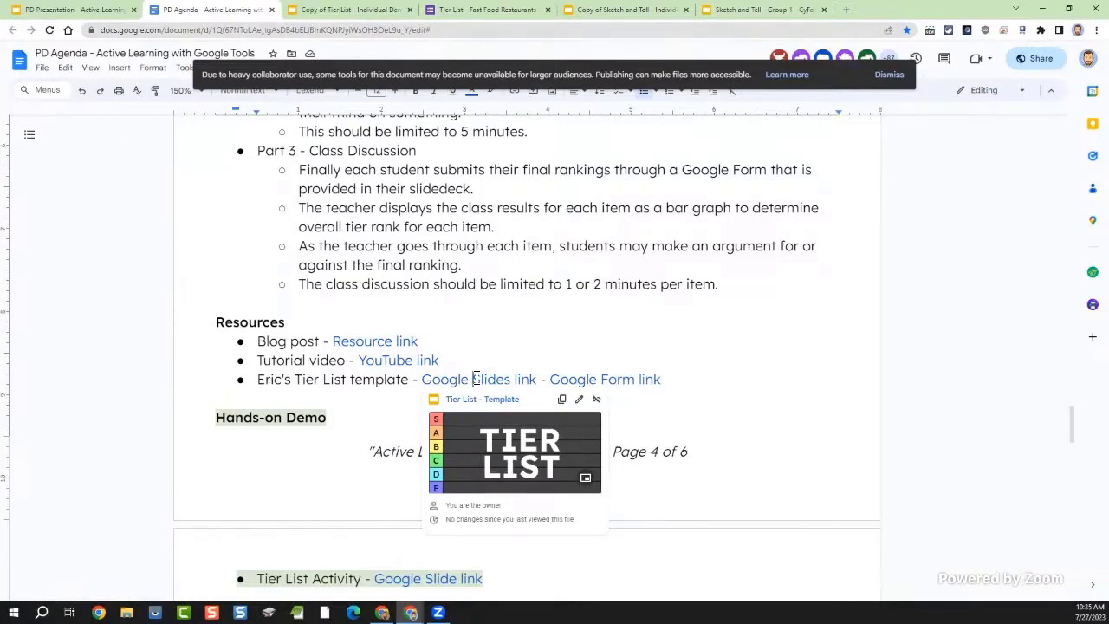
left_click(340, 381)
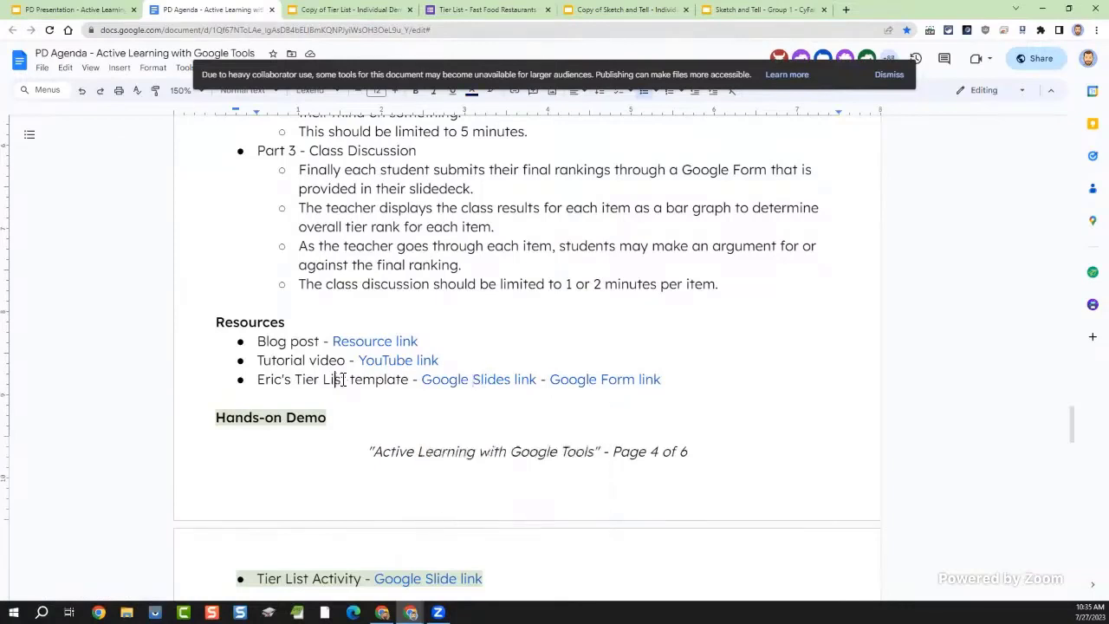
left_click(488, 380)
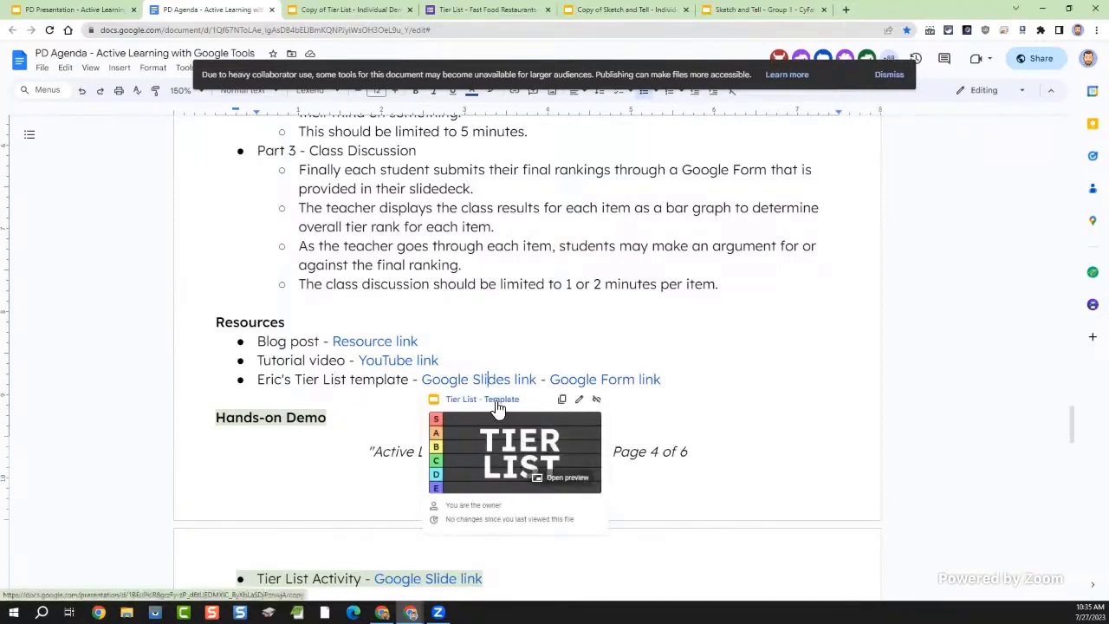
left_click(609, 380)
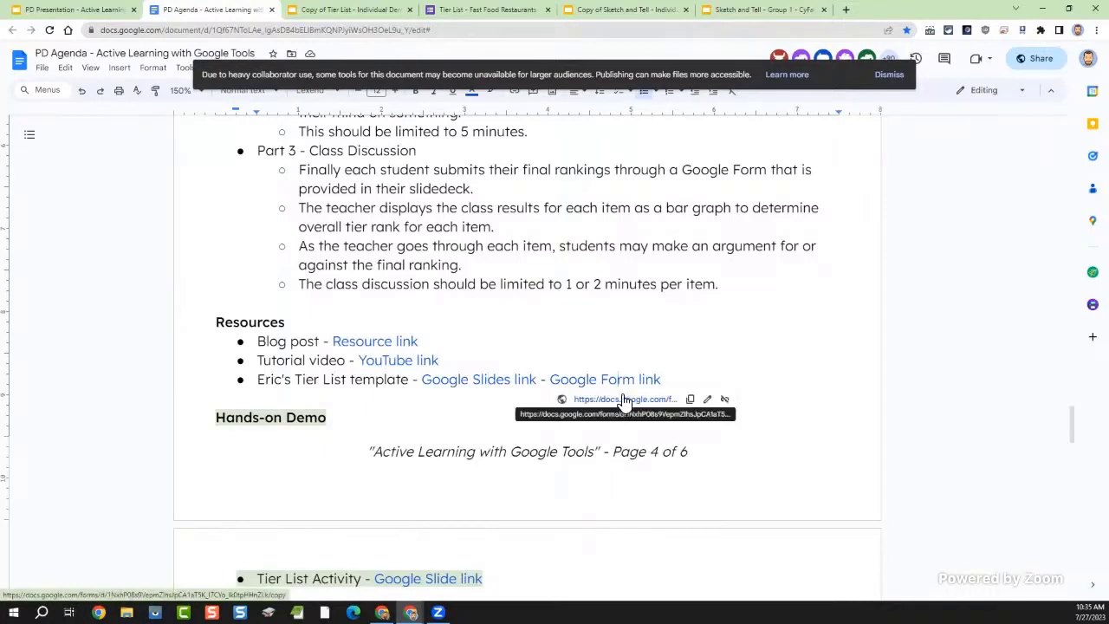
left_click(488, 383)
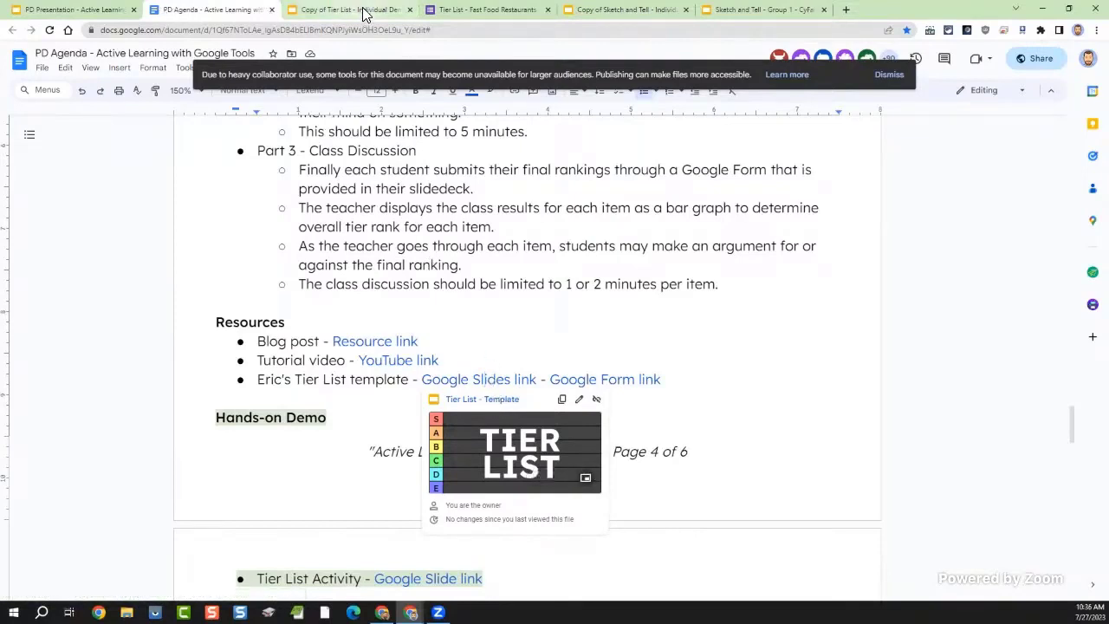
Step: In the PD Presentation, go to the tier list slide with the Romeo and Juliet character names
key("ctrl+shift+Tab")
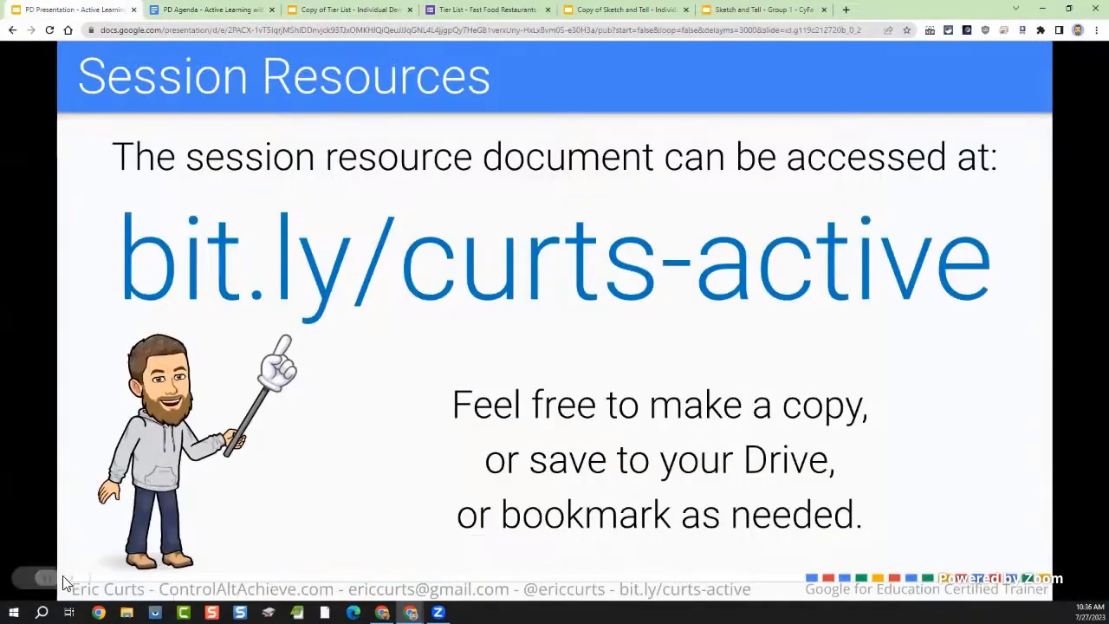
left_click(48, 577)
scroll(87, 433, "down", 1)
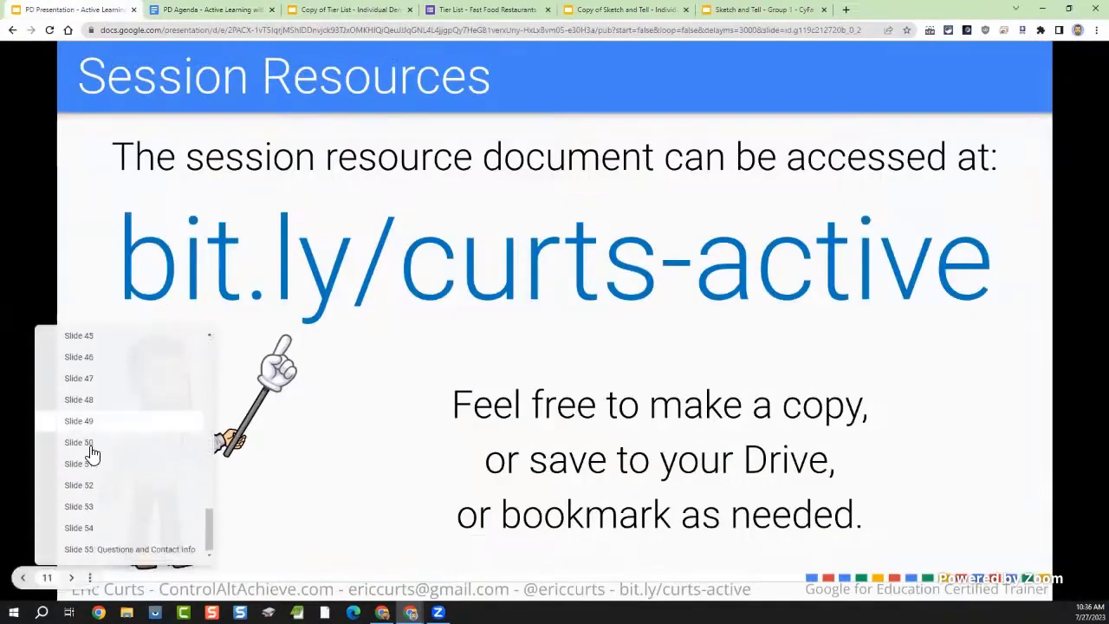
left_click(92, 390)
key("Right")
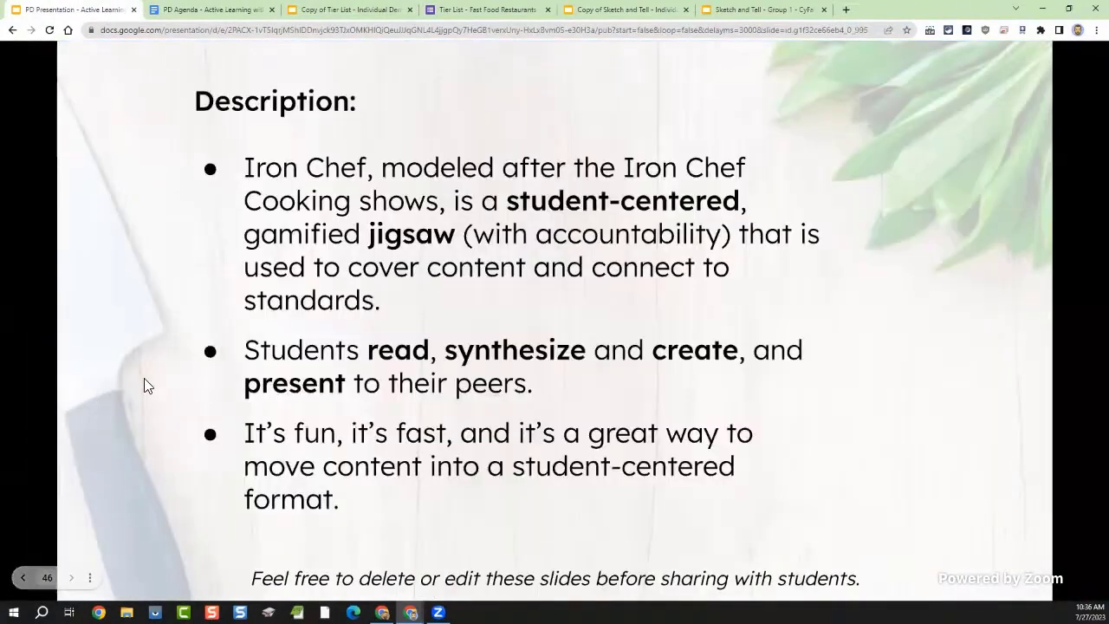
key("Right")
key("Right")
key("Right")
key("Right")
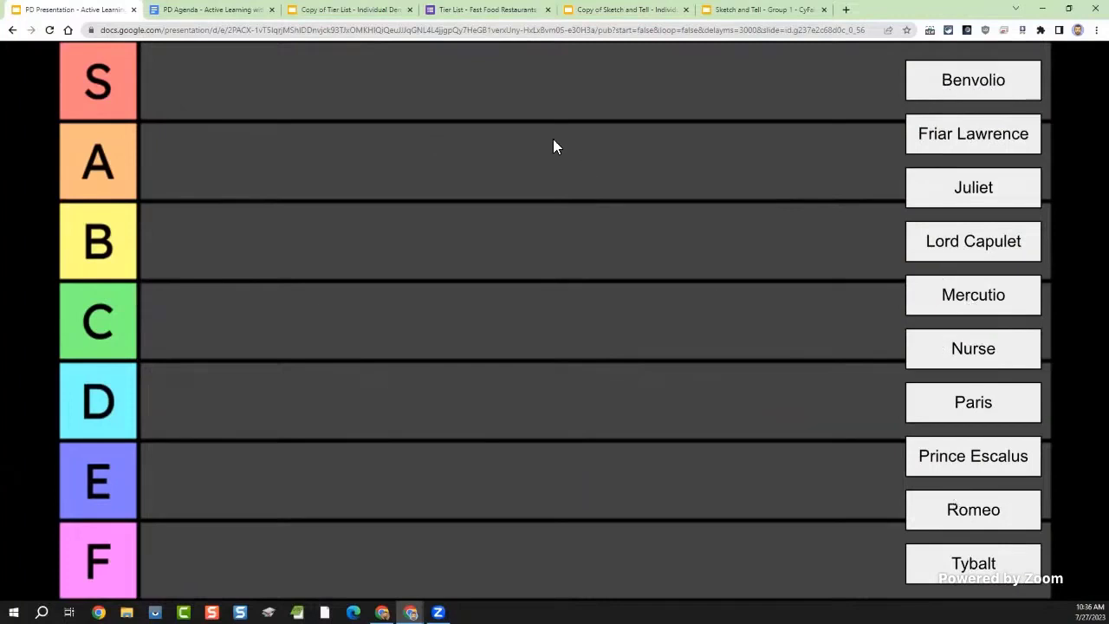
Step: Return to the agenda document, highlight the Tier List template's Slides and Form links, and clear the selection
left_click(201, 18)
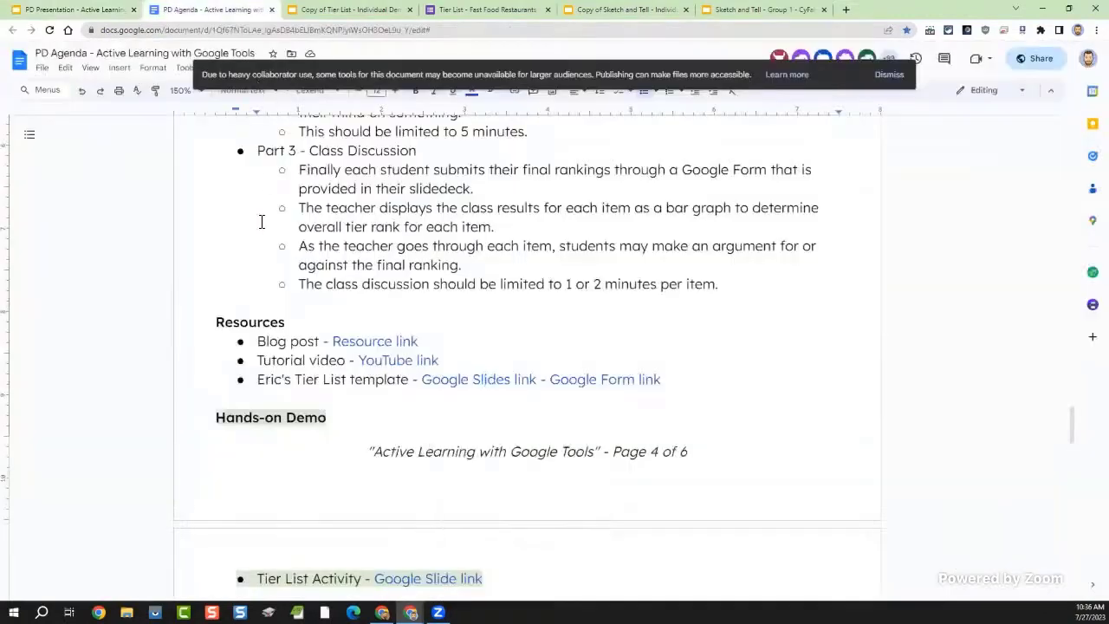
left_click(710, 381, "shift")
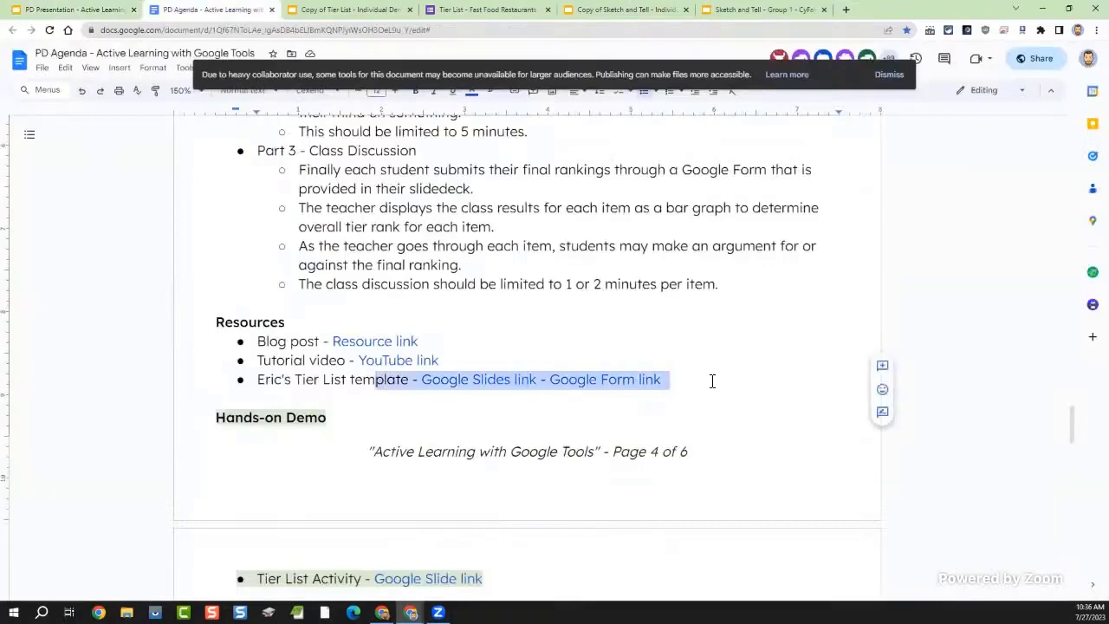
left_click(306, 381)
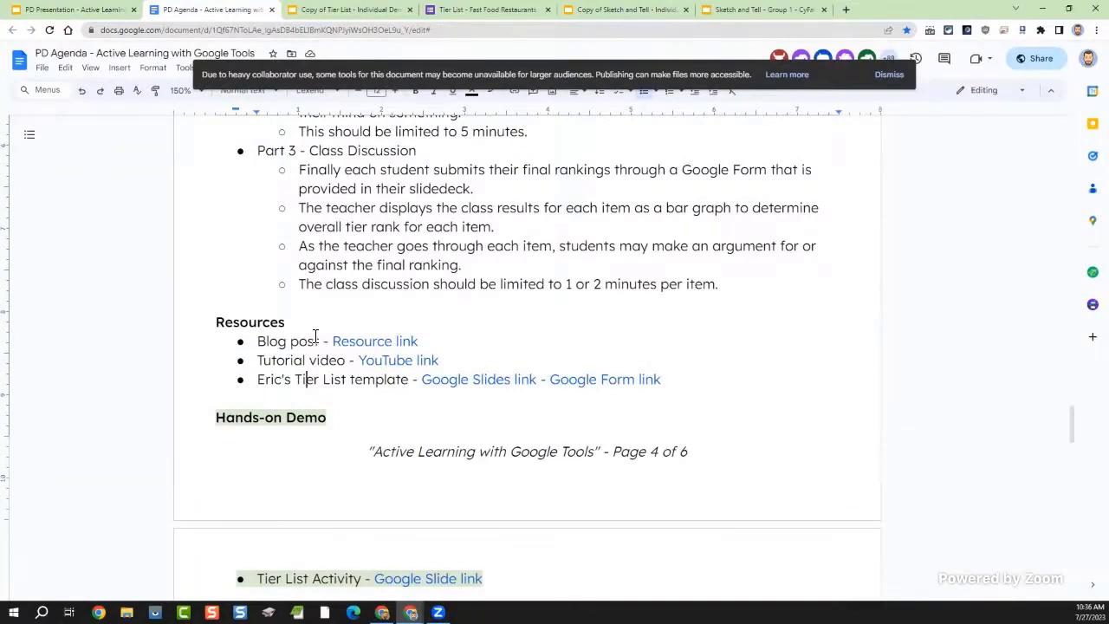
Step: Revisit slide 4 with the Google Form link in the copied Tier List slideshow, and return to the form editor
key("ctrl+4")
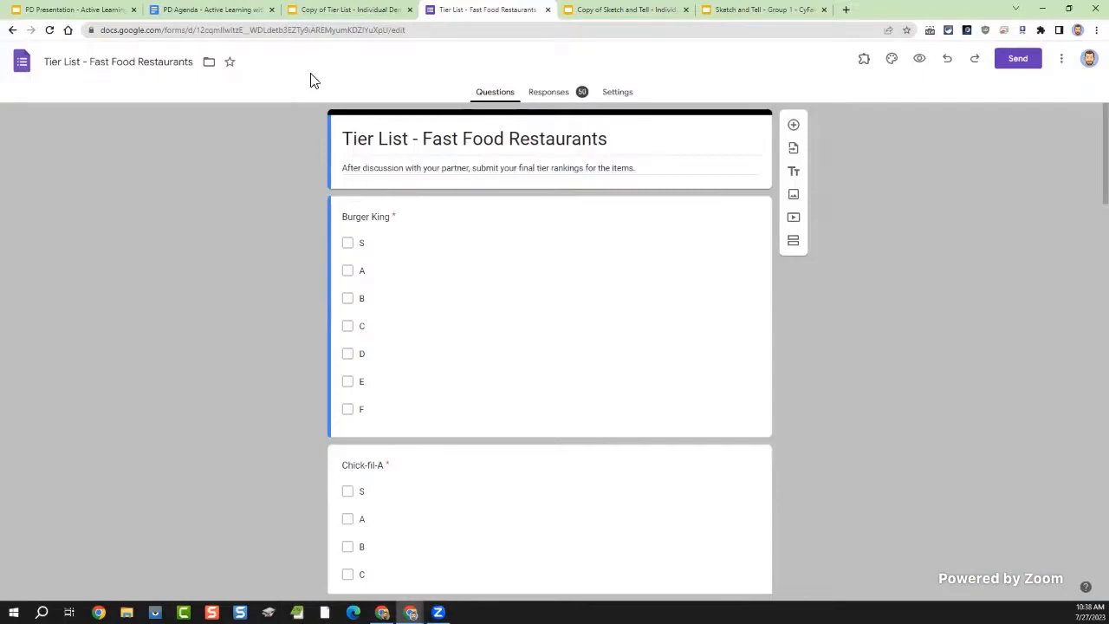
left_click(332, 10)
left_click(75, 303)
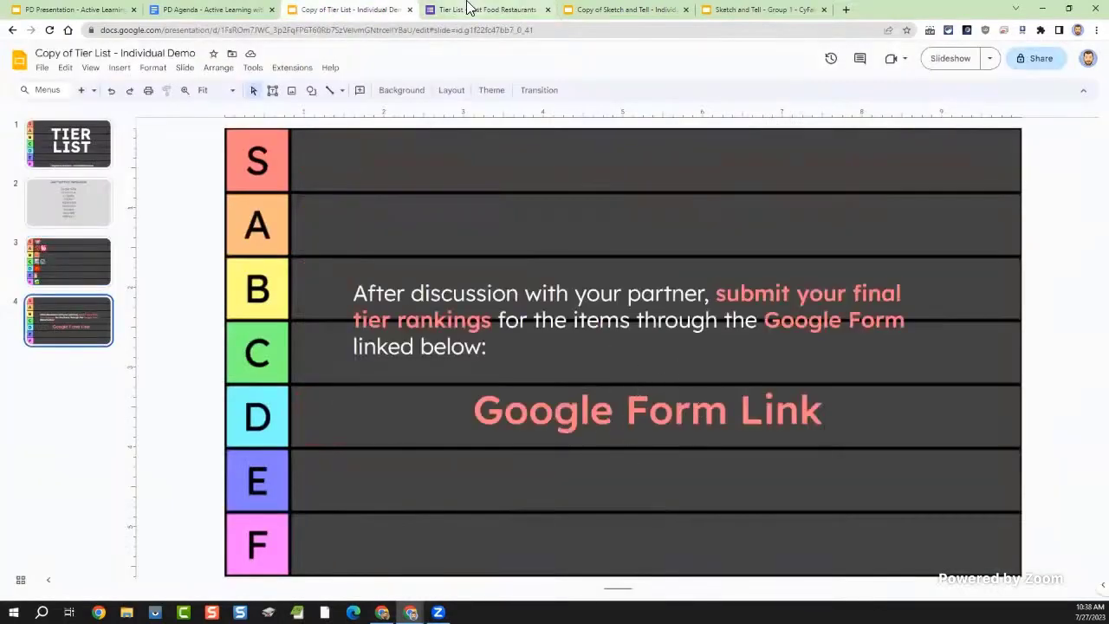
left_click(469, 9)
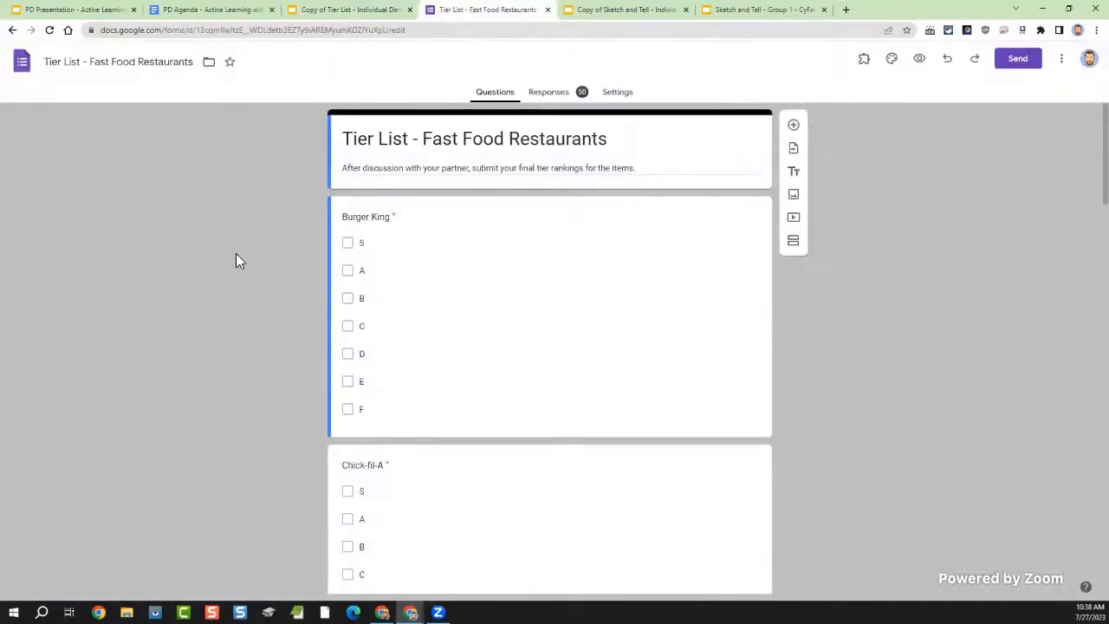
Step: Enlarge the form page to 150% and examine the Burger King chart in the response summary
key("ctrl+plus")
key("ctrl+plus")
key("ctrl+plus")
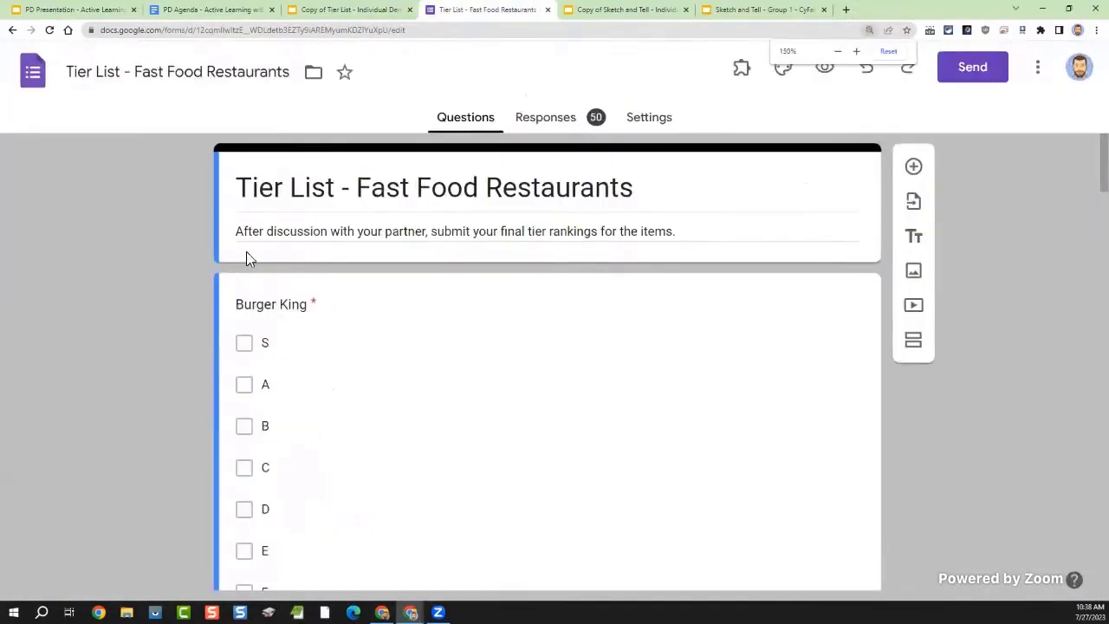
left_click(568, 116)
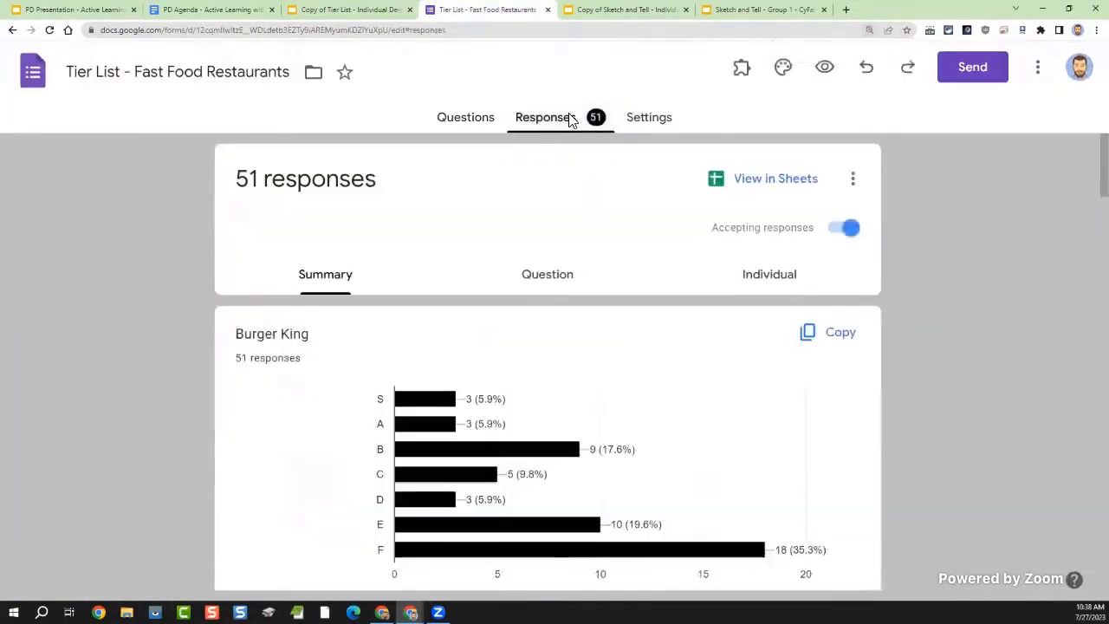
scroll(168, 336, "down", 2)
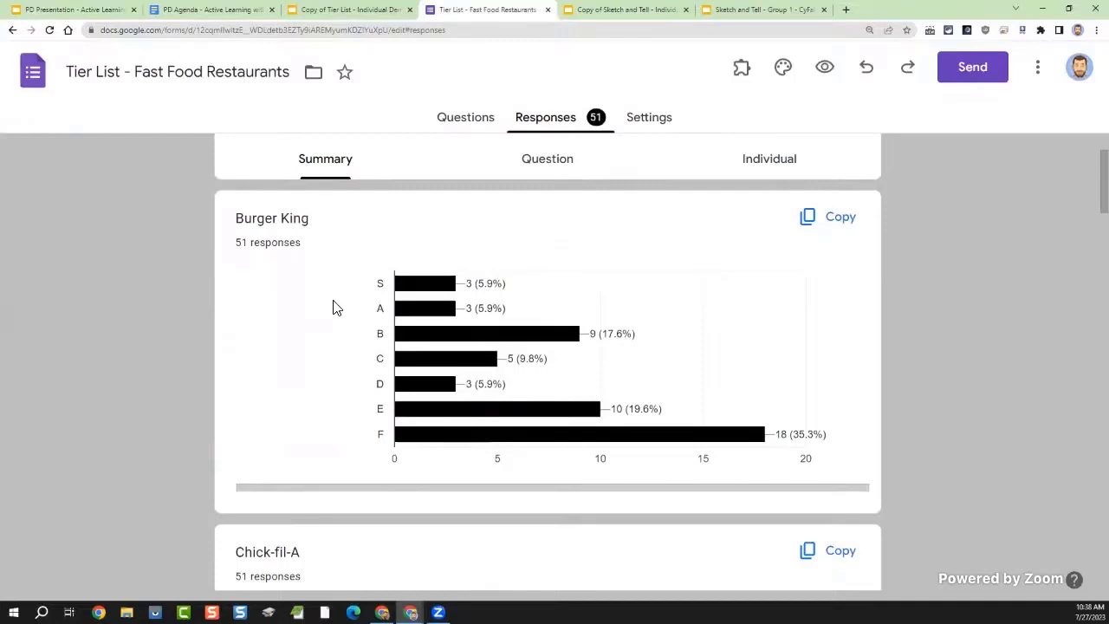
mouse_move(655, 440)
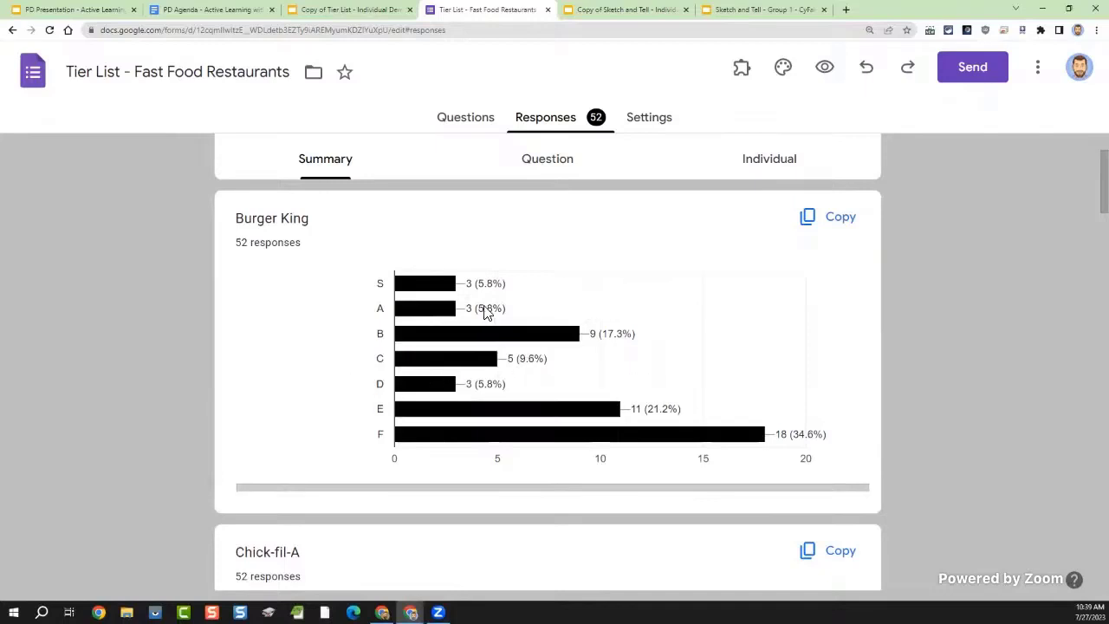
mouse_move(446, 288)
mouse_move(517, 439)
Step: Examine the response charts for Chick-fil-A, Chipotle and Dunkin Donuts in the summary
scroll(226, 356, "down", 4)
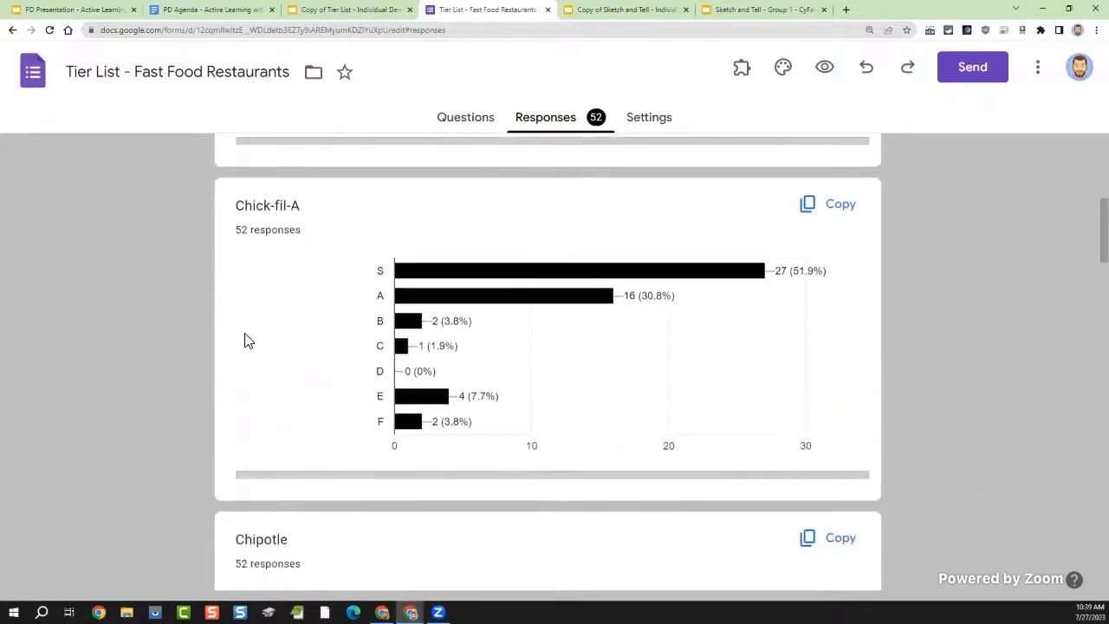
mouse_move(710, 277)
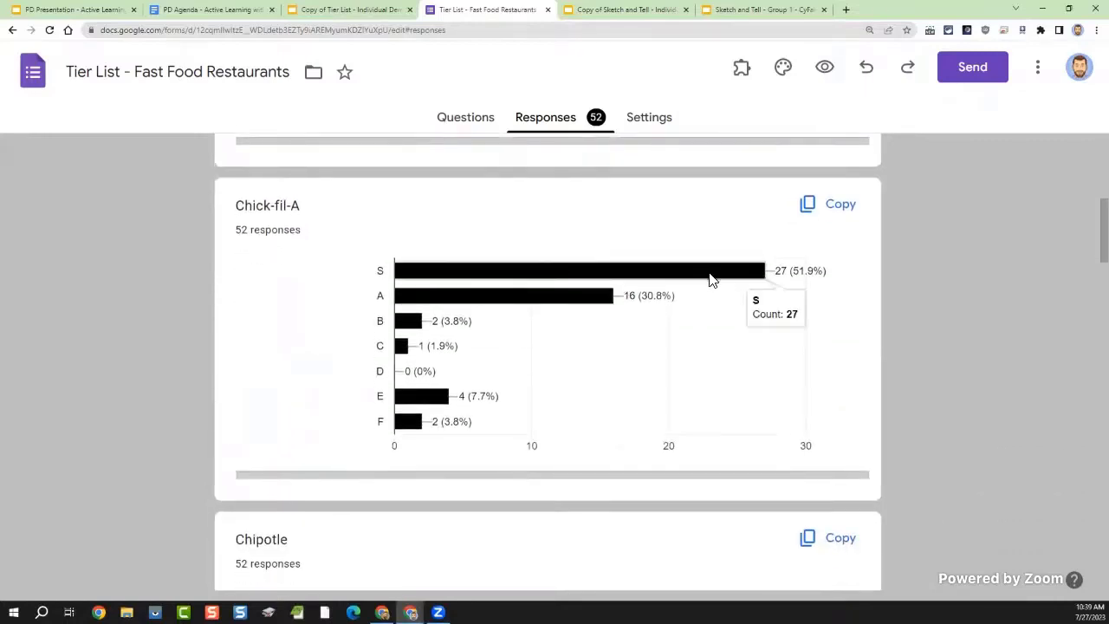
scroll(711, 279, "down", 4)
mouse_move(641, 285)
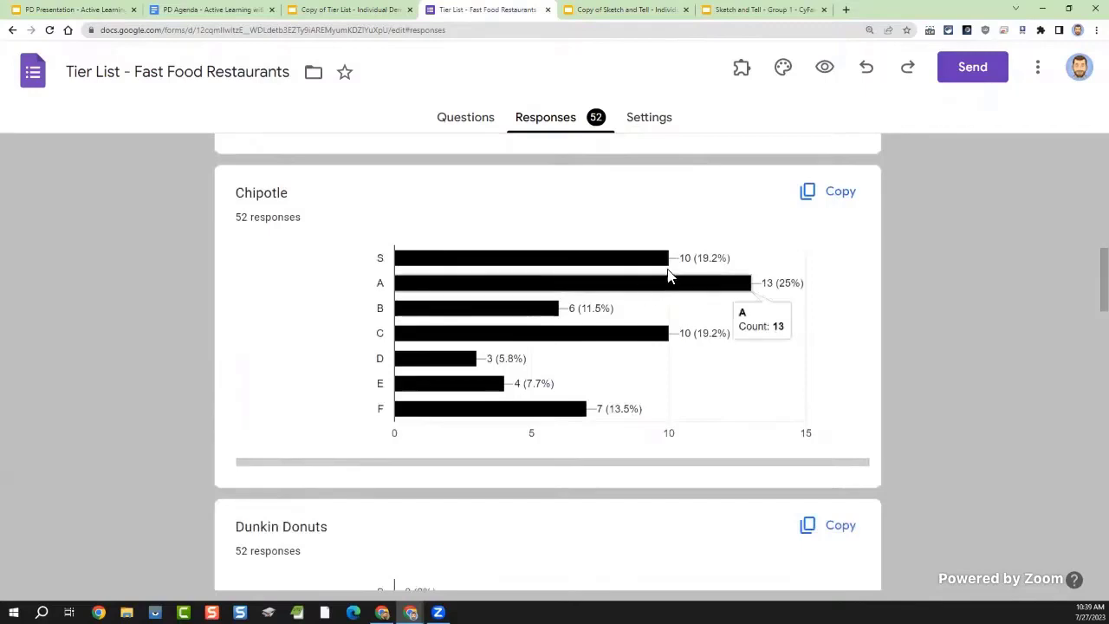
scroll(659, 295, "down", 4)
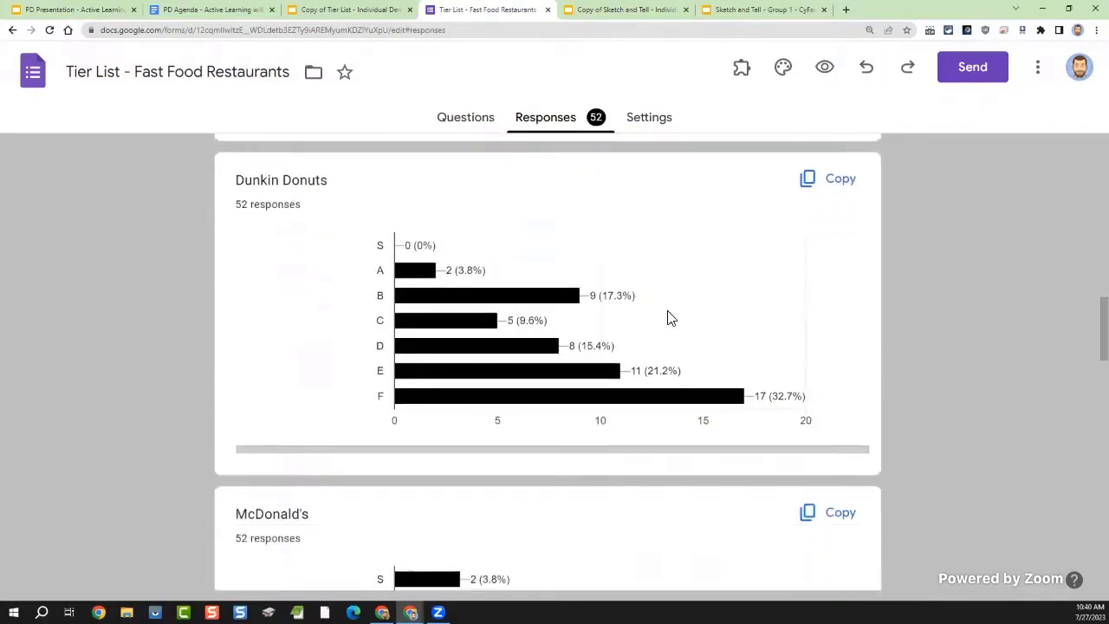
Step: Examine the McDonald's response chart and compare the S and F tier counts in the Starbucks chart
scroll(702, 359, "down", 3)
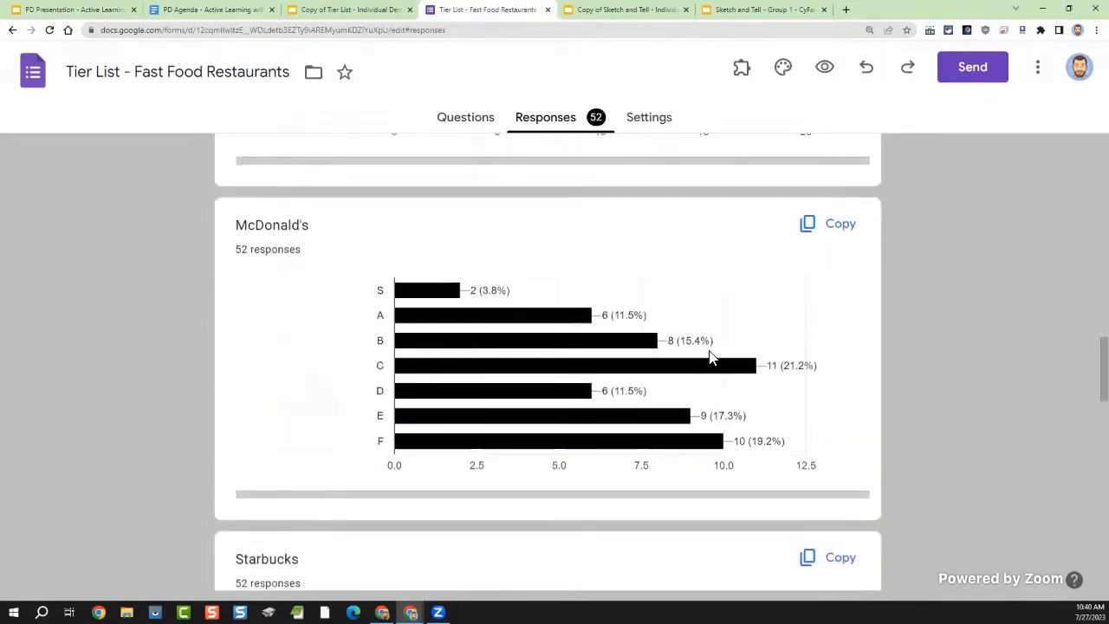
scroll(762, 350, "down", 4)
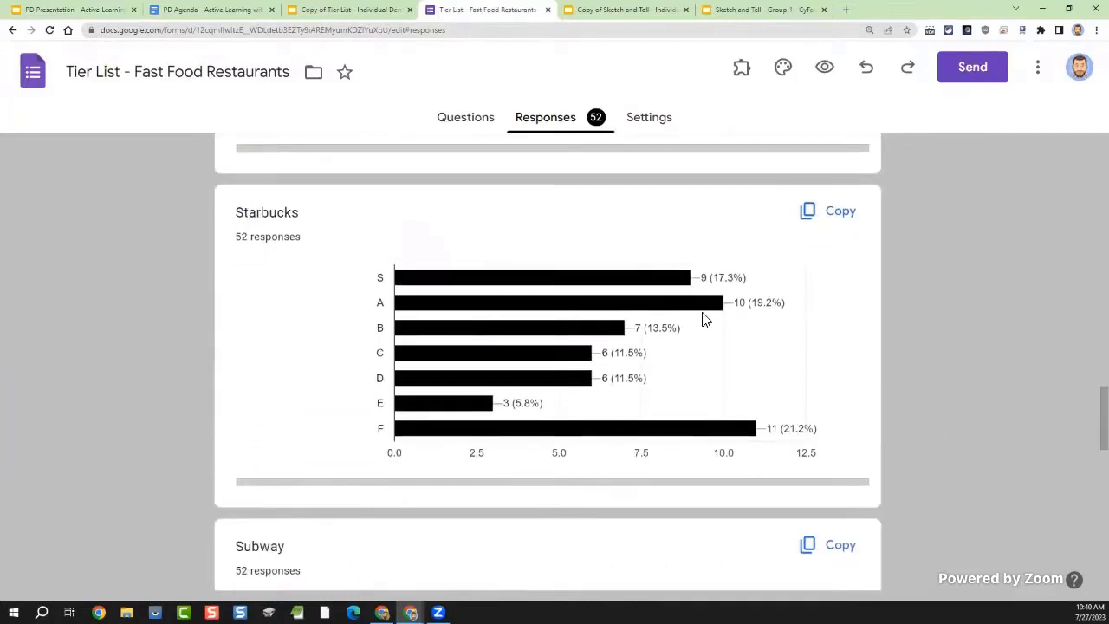
mouse_move(702, 442)
mouse_move(597, 280)
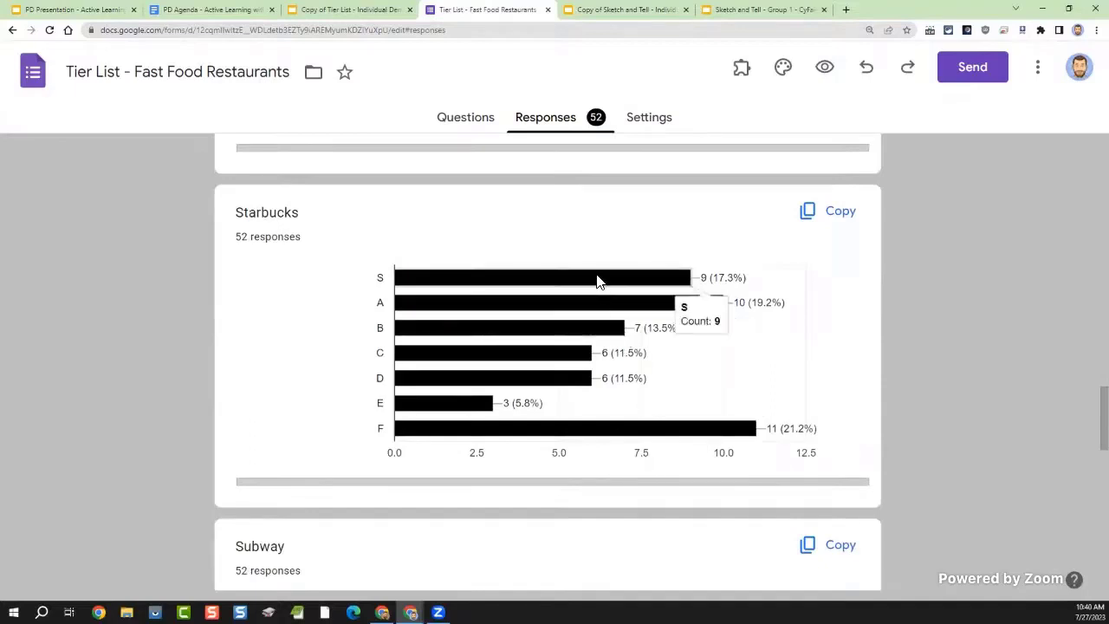
mouse_move(596, 436)
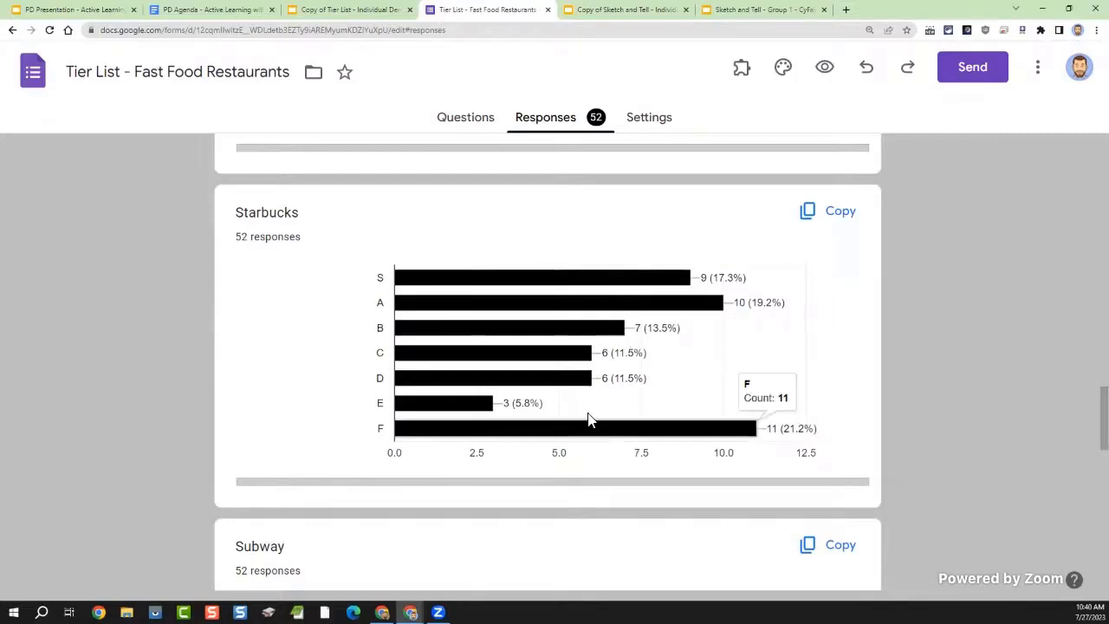
Step: Examine the Subway, Taco Bell and Wendy's charts in the response summary
scroll(85, 310, "down", 5)
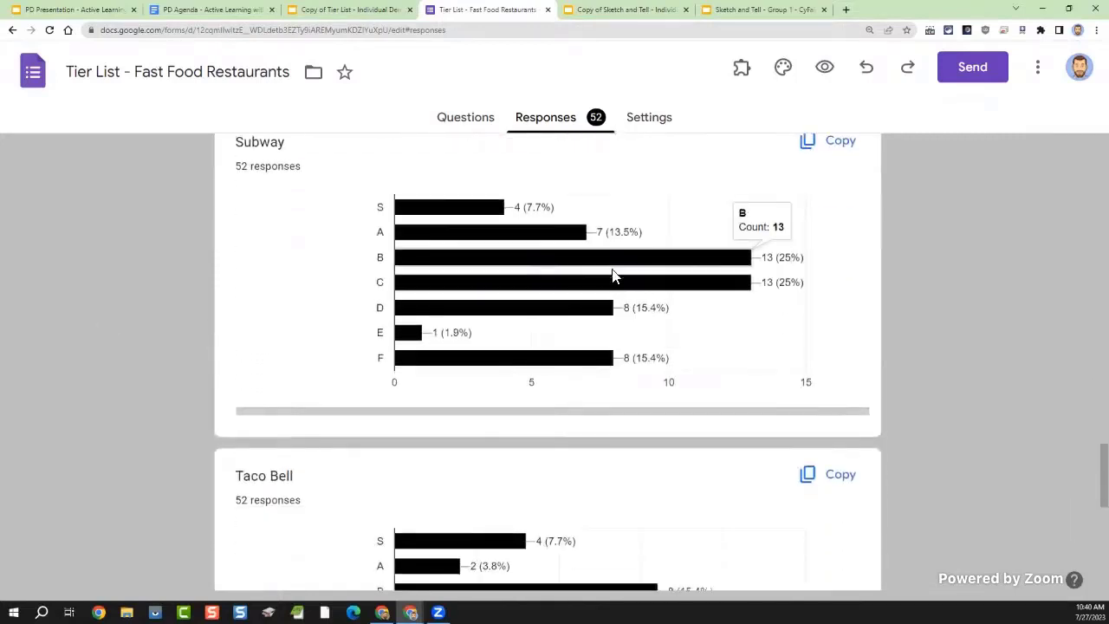
mouse_move(675, 285)
scroll(680, 283, "down", 1)
scroll(680, 283, "down", 3)
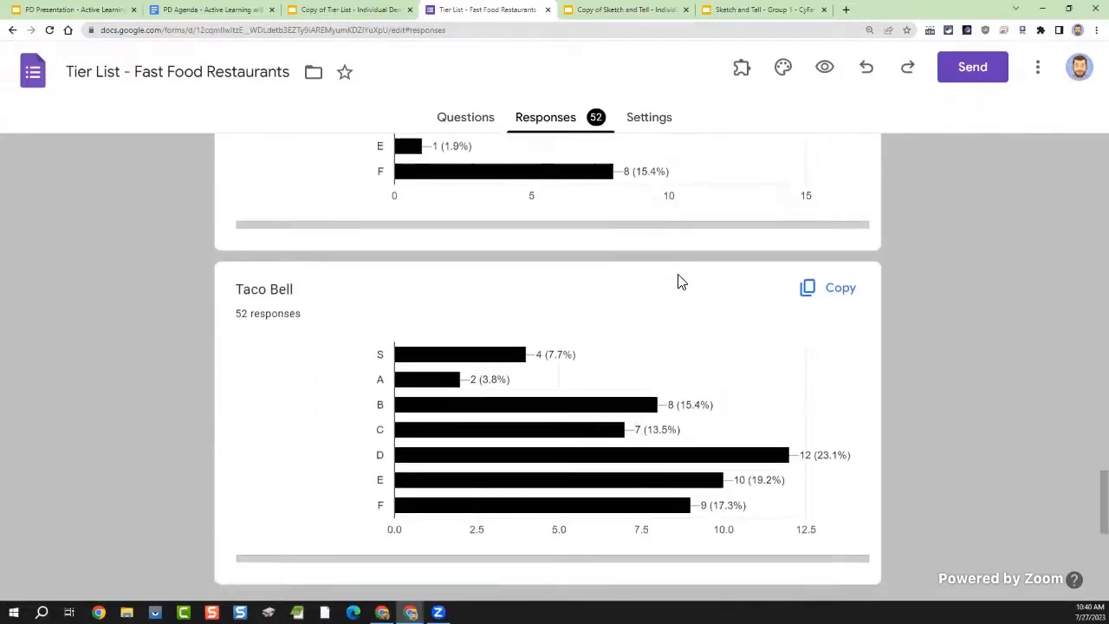
mouse_move(680, 349)
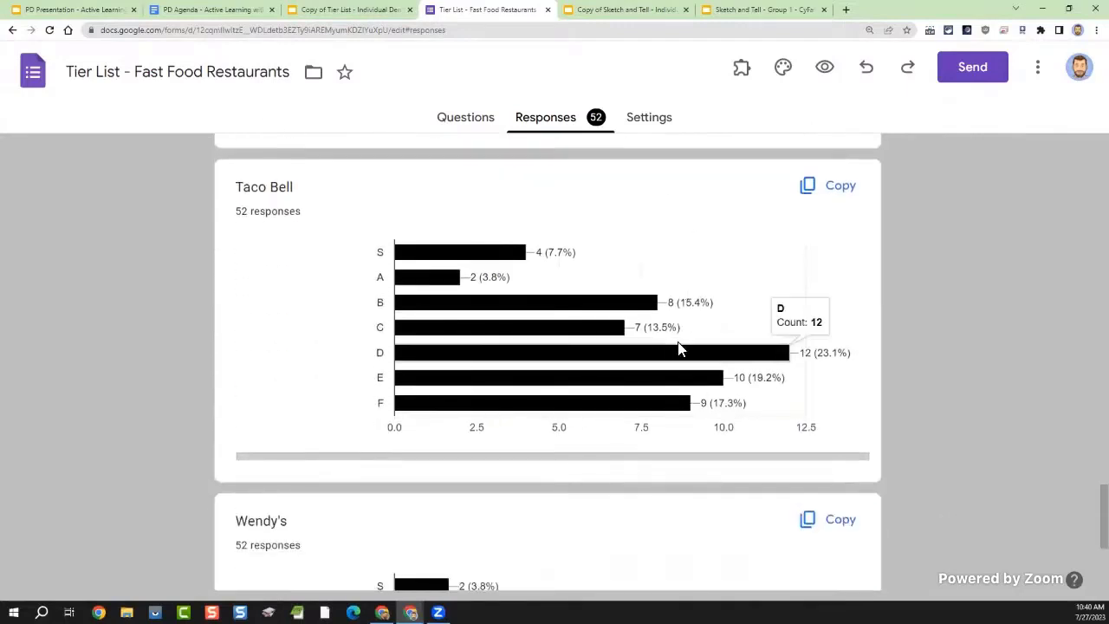
scroll(676, 355, "down", 3)
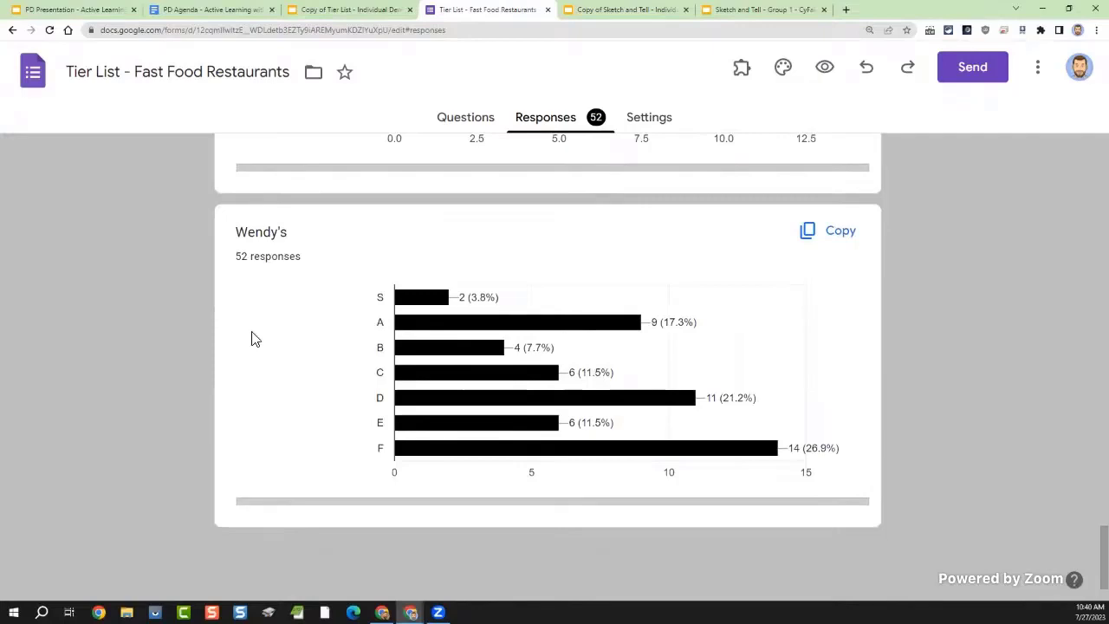
Step: Return to the PD Presentation and advance past the remaining Tier List slides to the Iron Chef title slide
left_click(73, 10)
key("Right")
key("Right")
key("Right")
key("Right")
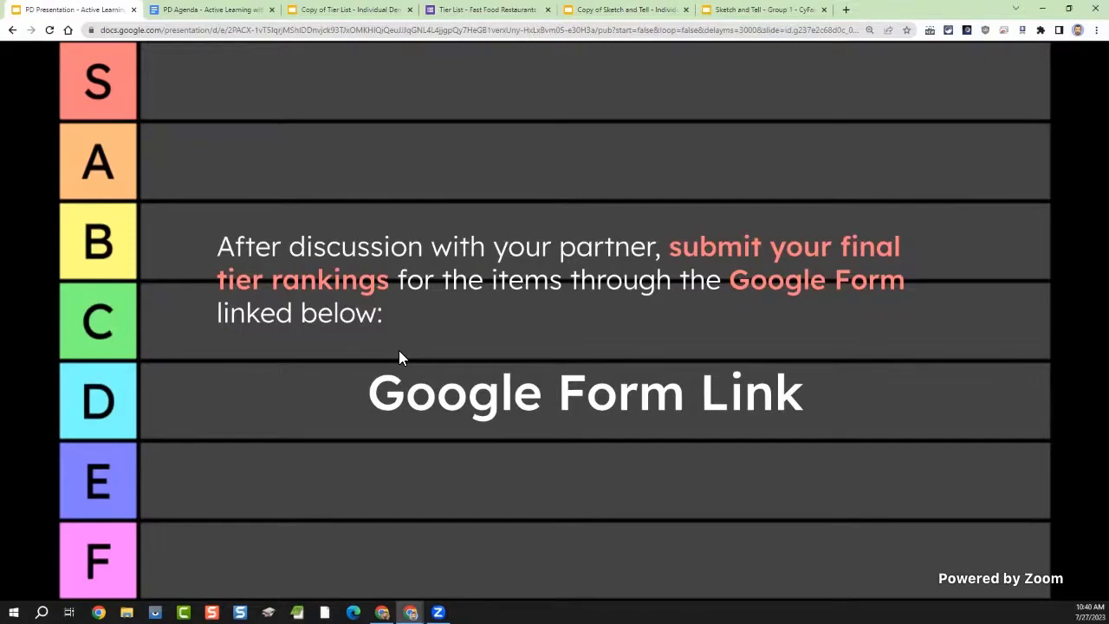
left_click(400, 350)
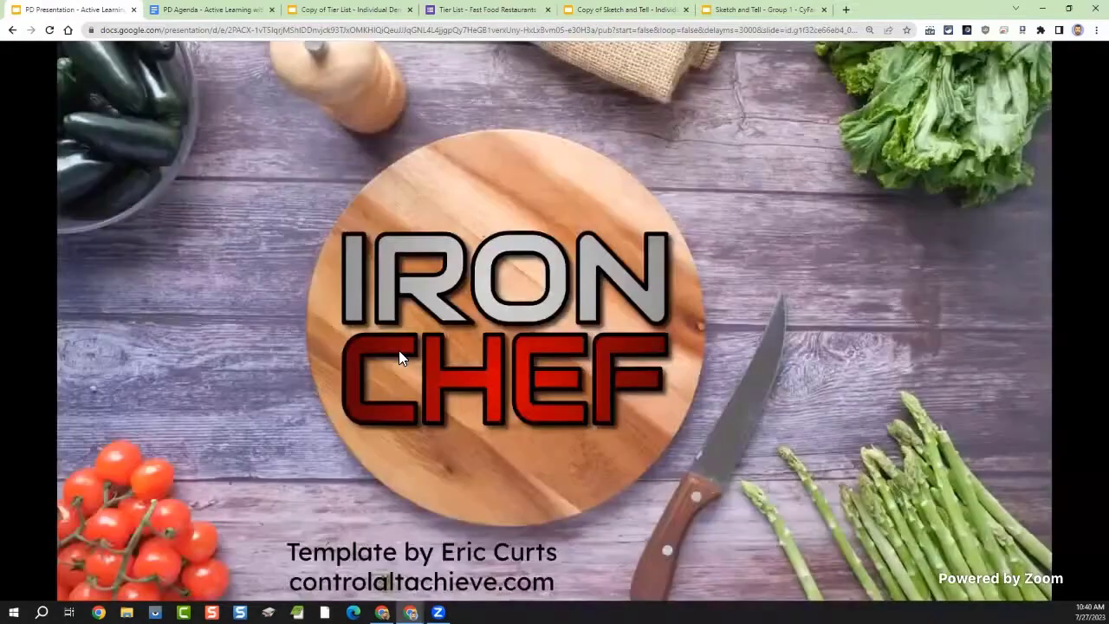
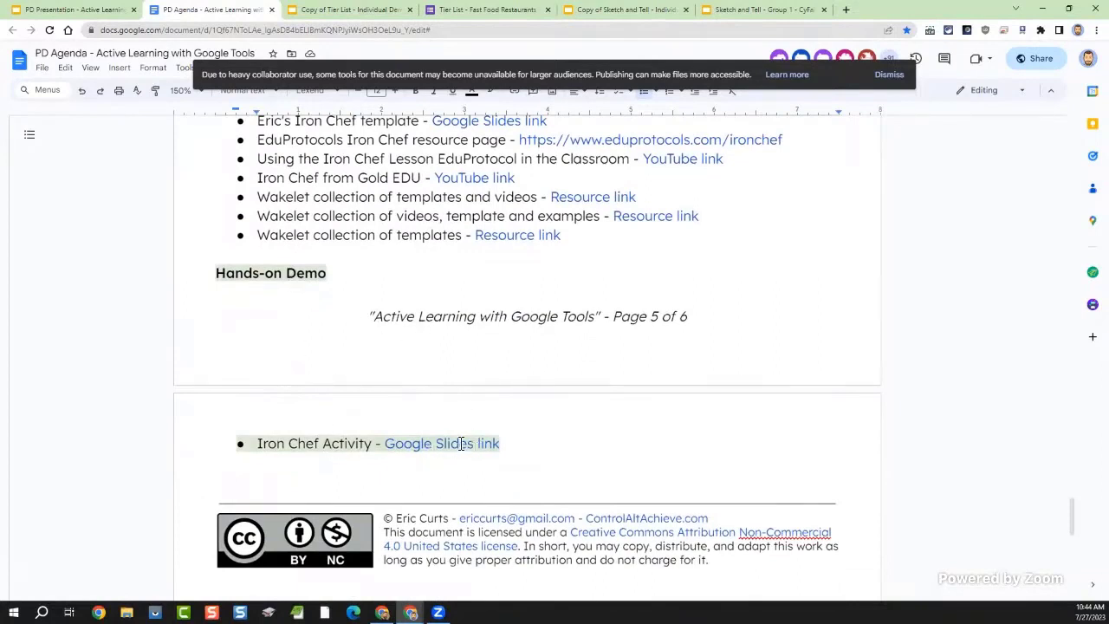
Step: Open the Iron Chef Activity's Google Slides link under Hands-on Demo in the agenda and make a copy of the slideshow
mouse_move(461, 443)
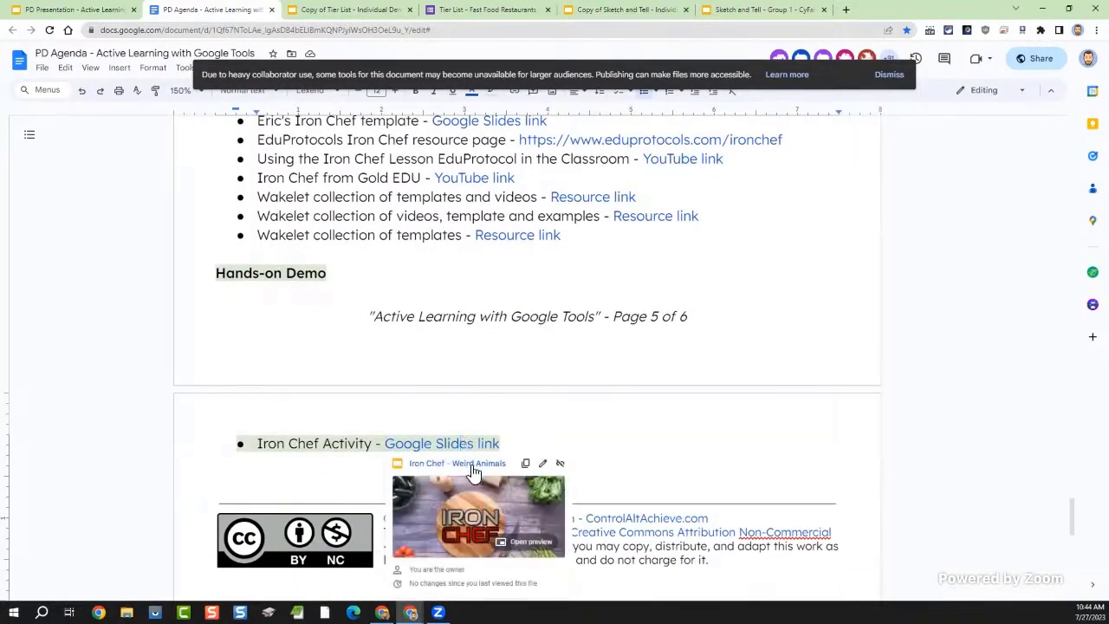
left_click(472, 463)
left_click(395, 245)
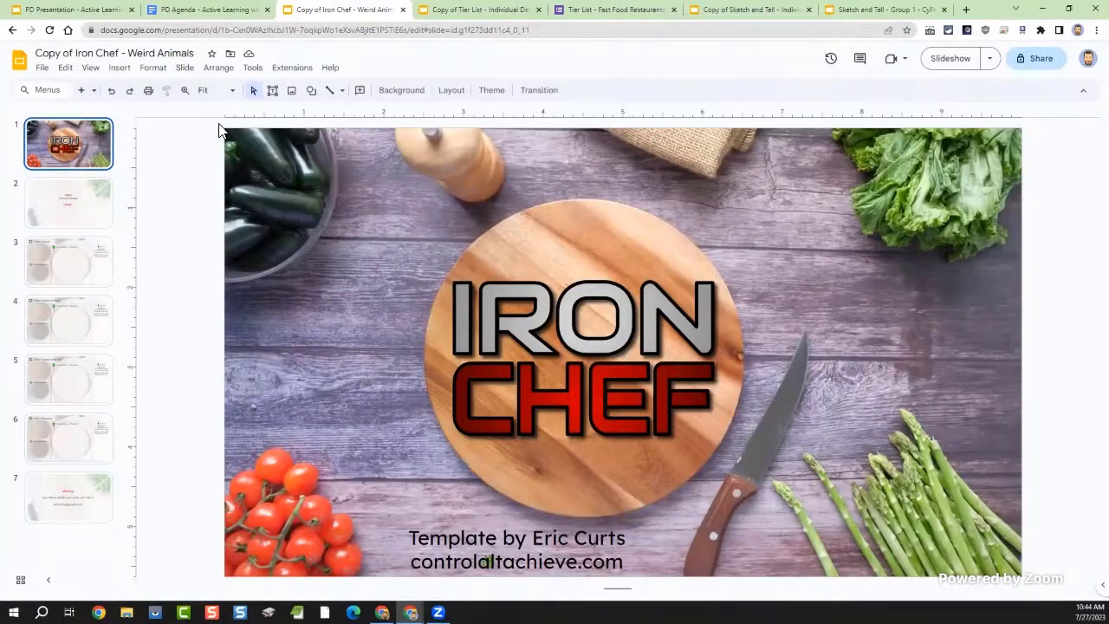
Step: On slide 2 of the copied slideshow, add the participant's full name on a new line under Chefs
left_click(78, 201)
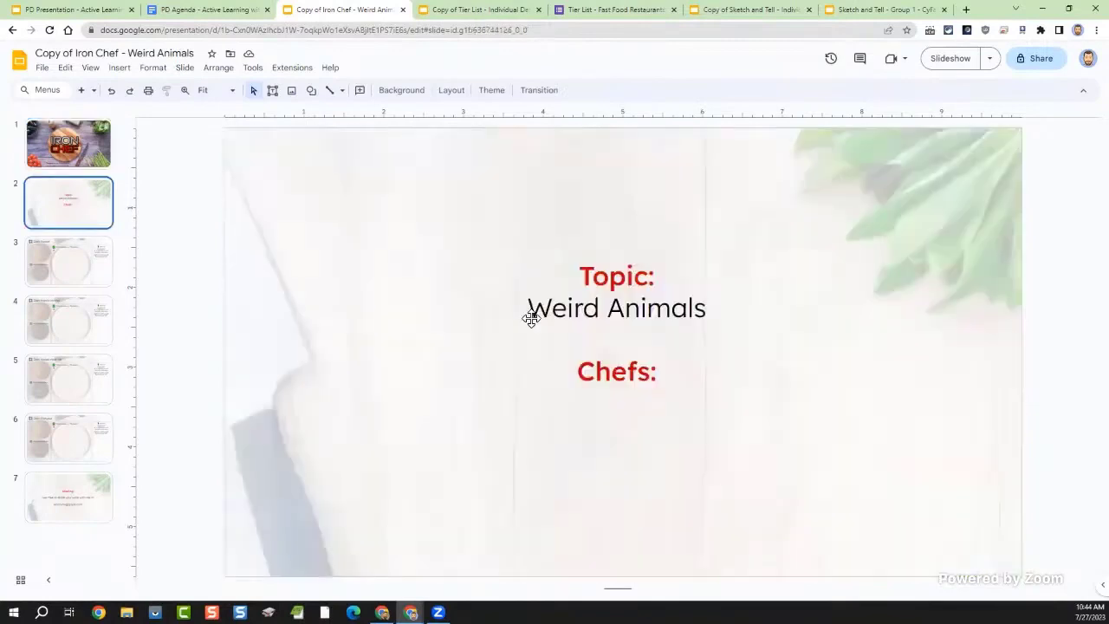
left_click(703, 310)
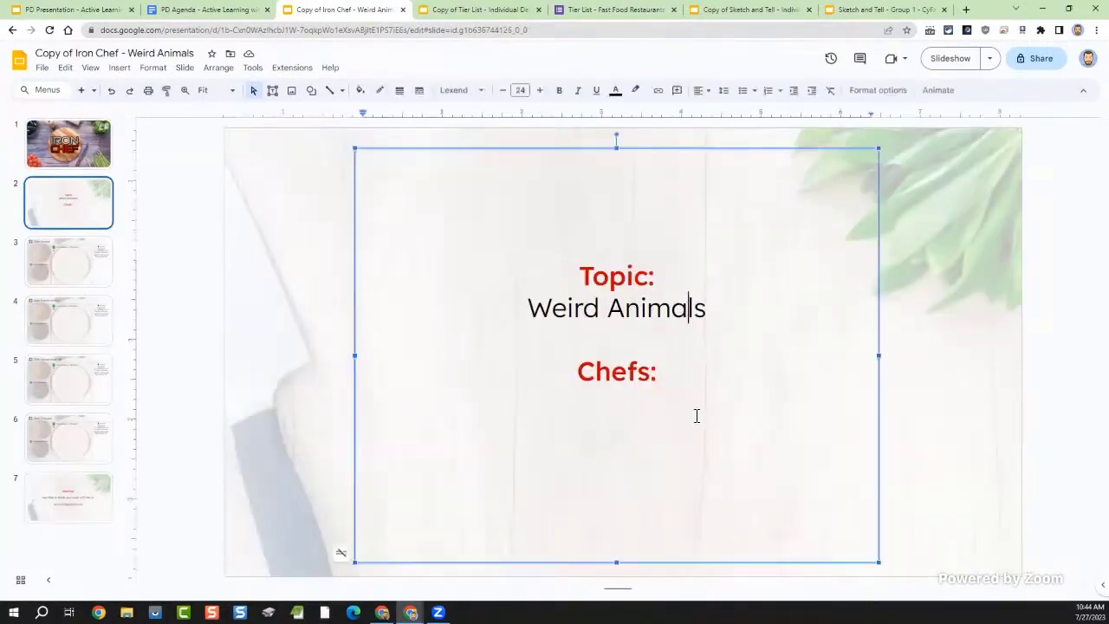
left_click(665, 379)
key("Return")
type("Eric Curts")
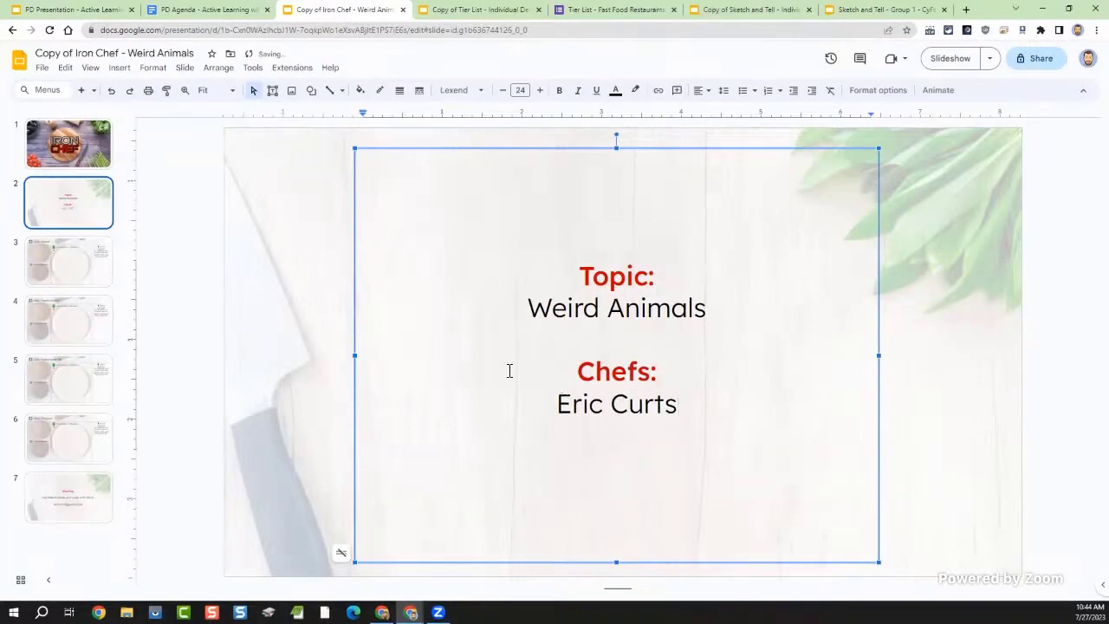
Step: Look through the Axolotl, Mantis shrimp, Naked mole rat and Platypus dish slides, and return to the Axolotl slide
left_click(76, 273)
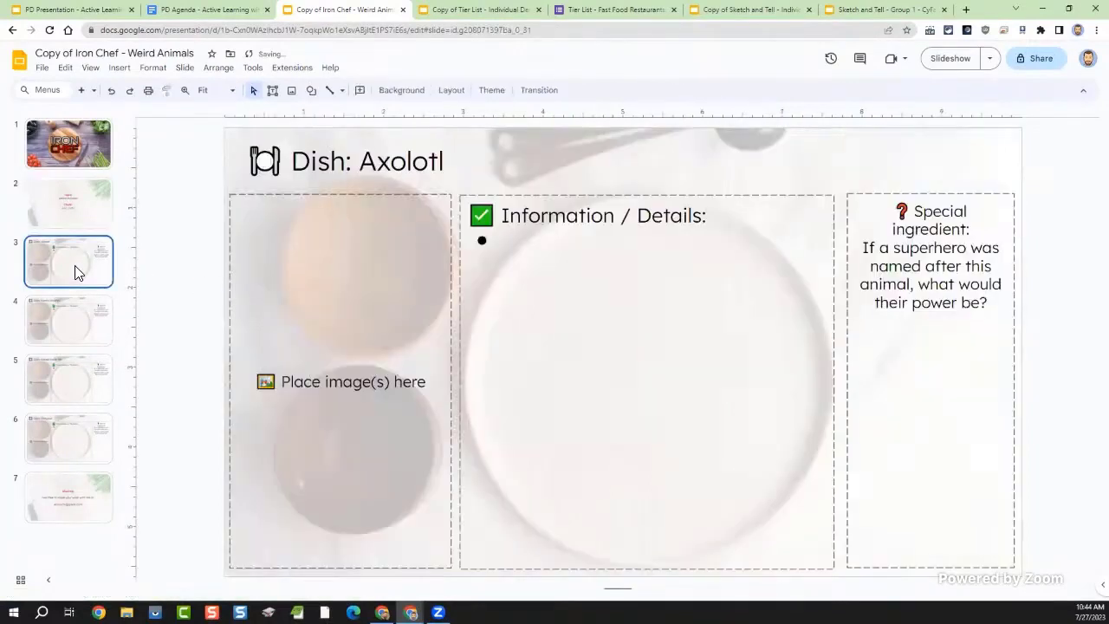
left_click(77, 326)
left_click(87, 385)
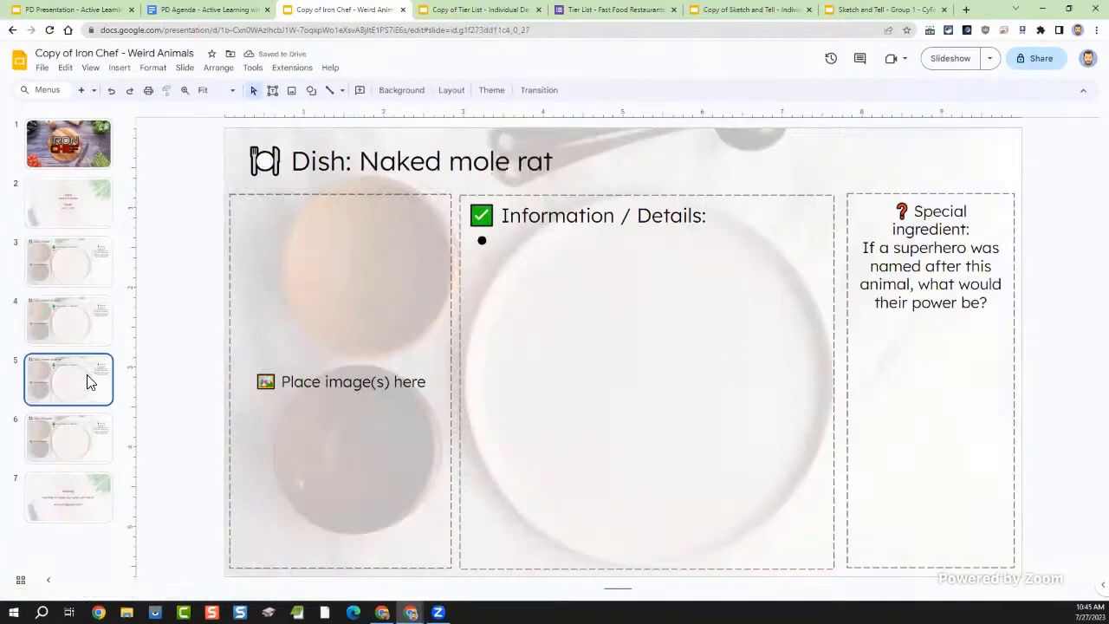
left_click(86, 446)
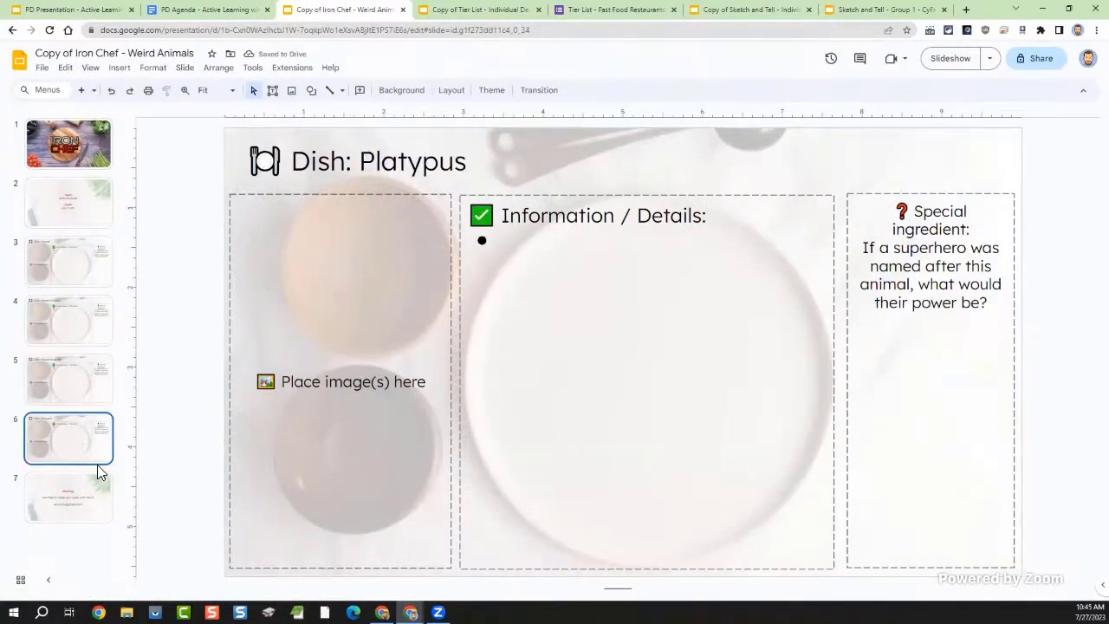
left_click(94, 282)
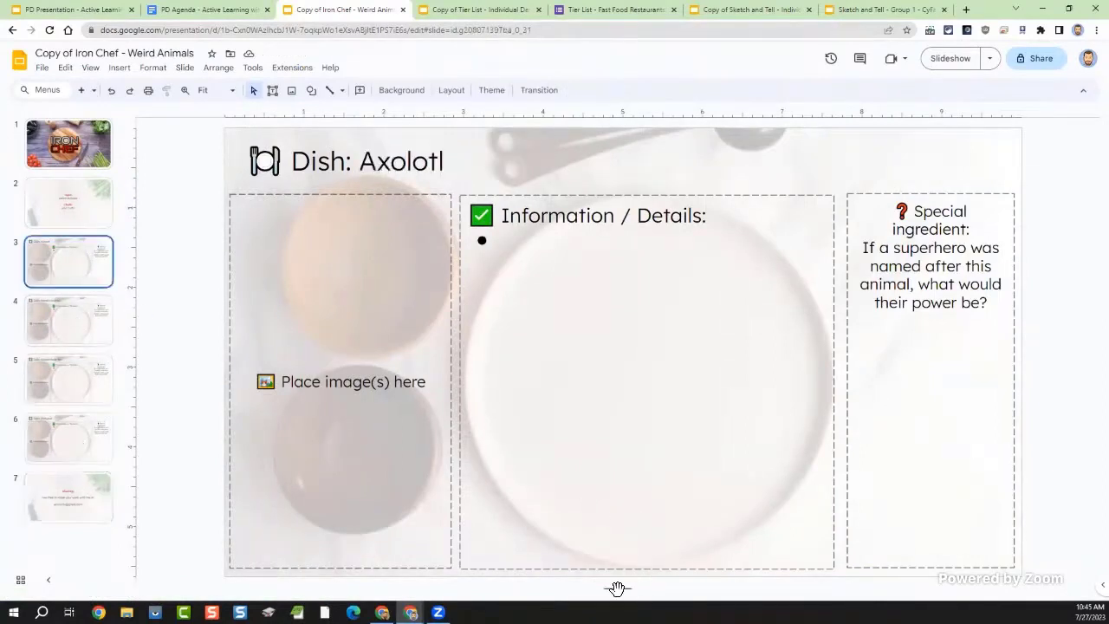
Step: Expand the speaker notes area and check the research links on dish slides 3 to 6, ending on the Axolotl slide
left_click_drag(616, 576, 618, 514)
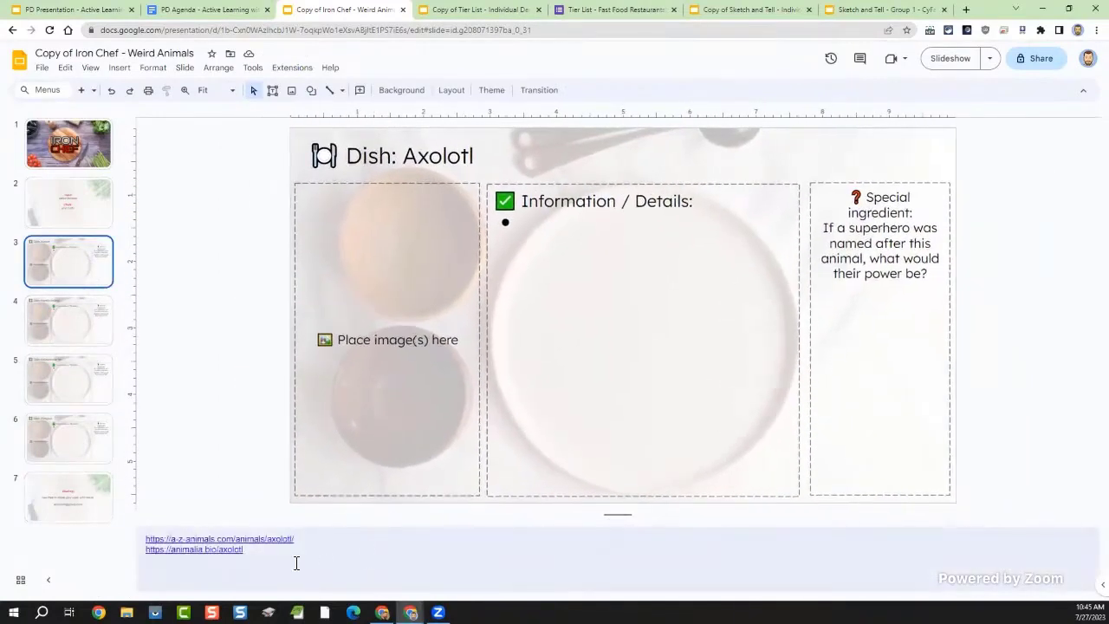
left_click(268, 561)
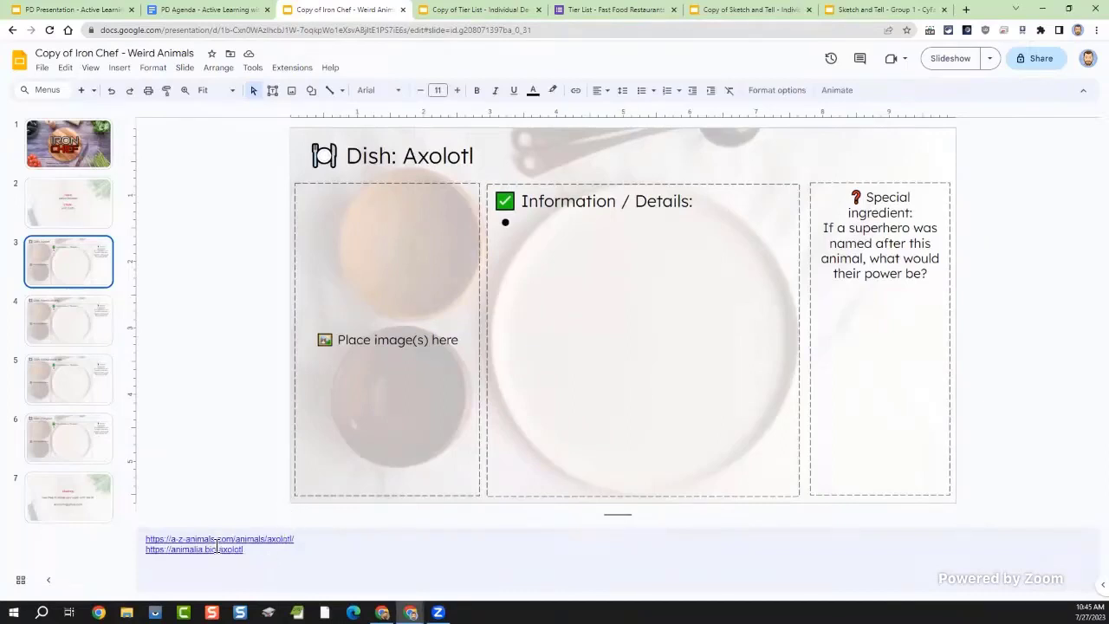
left_click(93, 319)
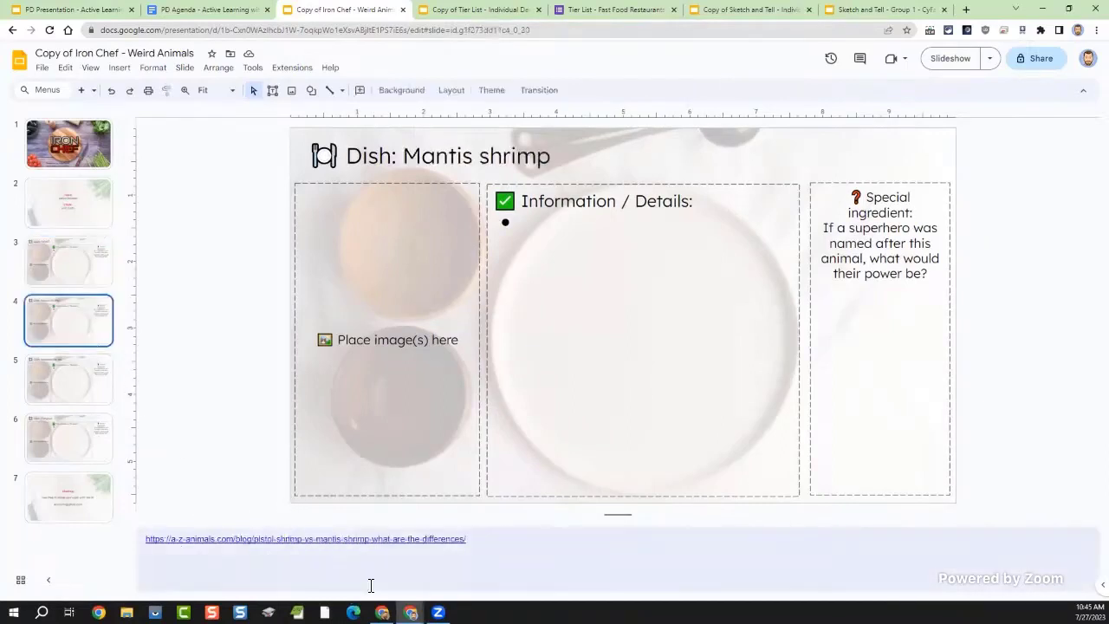
left_click(99, 374)
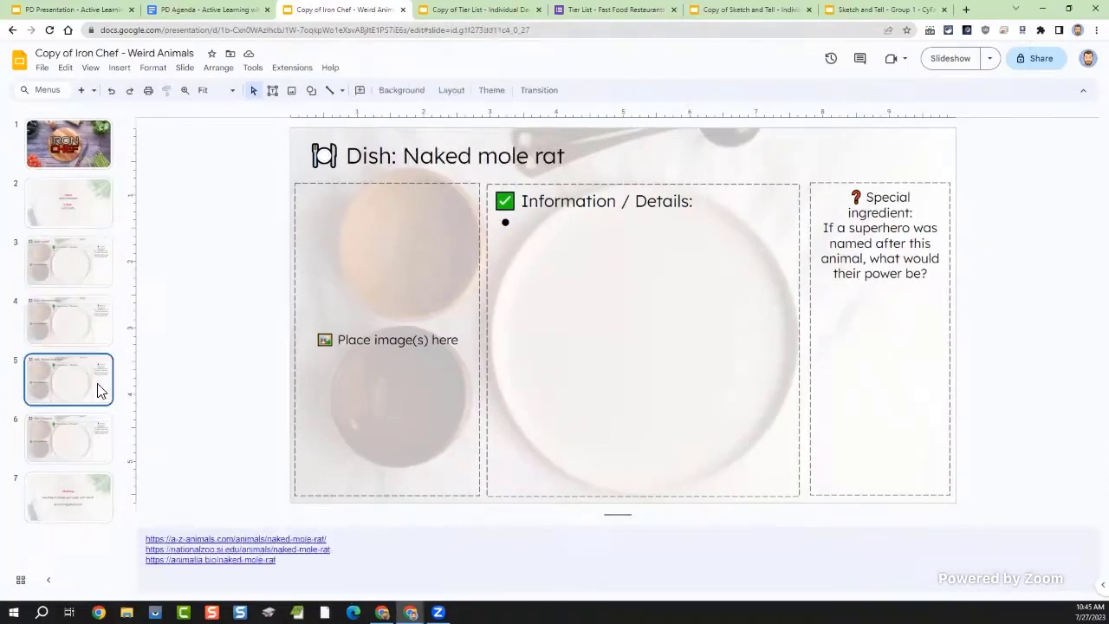
left_click(62, 438)
left_click(56, 274)
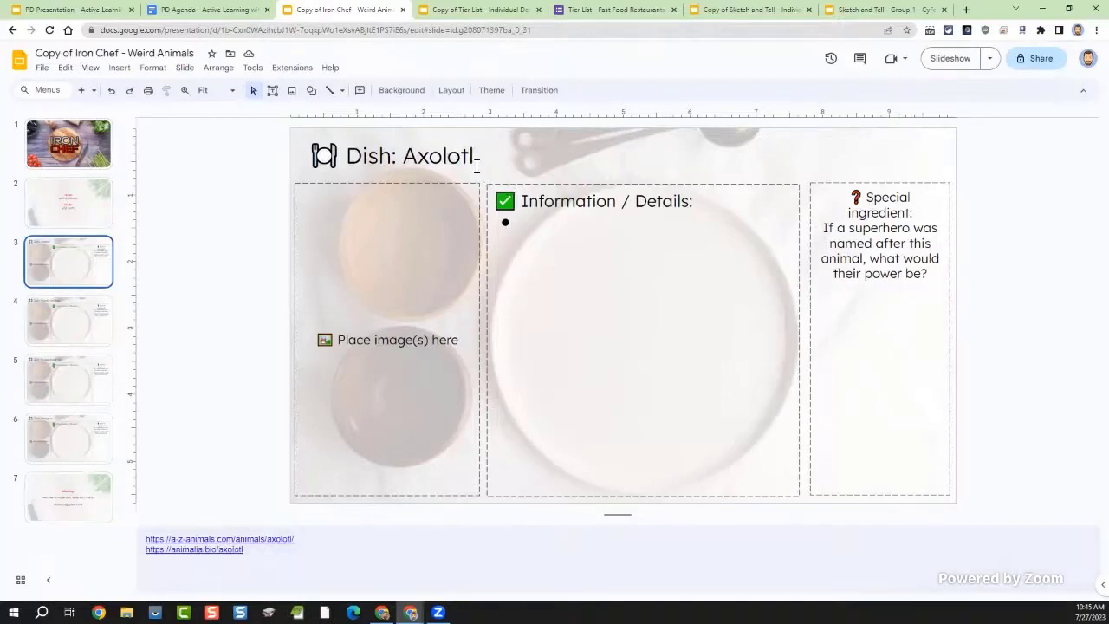
Step: Open the a-z-animals.com and animalia.bio axolotl links from the Axolotl slide's speaker notes
left_click(248, 541)
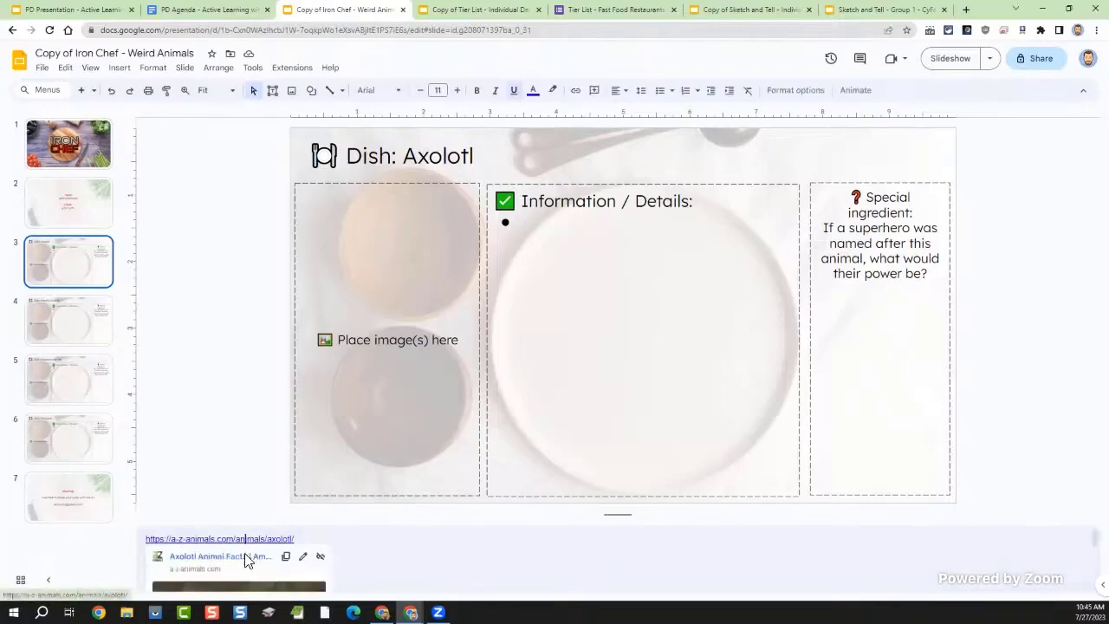
left_click(245, 557)
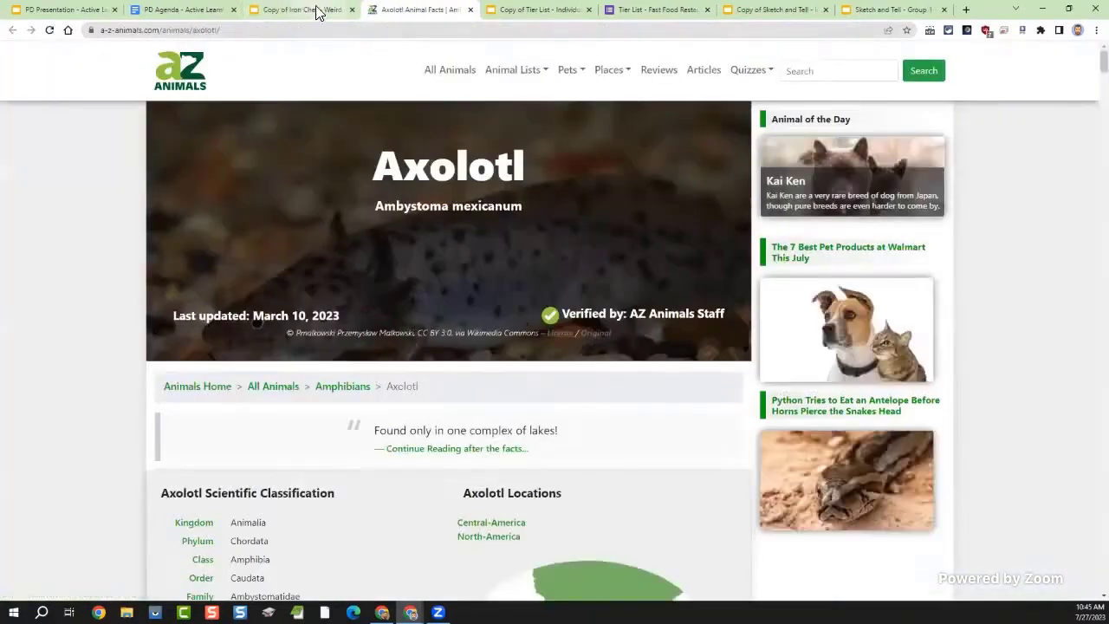
left_click(302, 10)
left_click(194, 553)
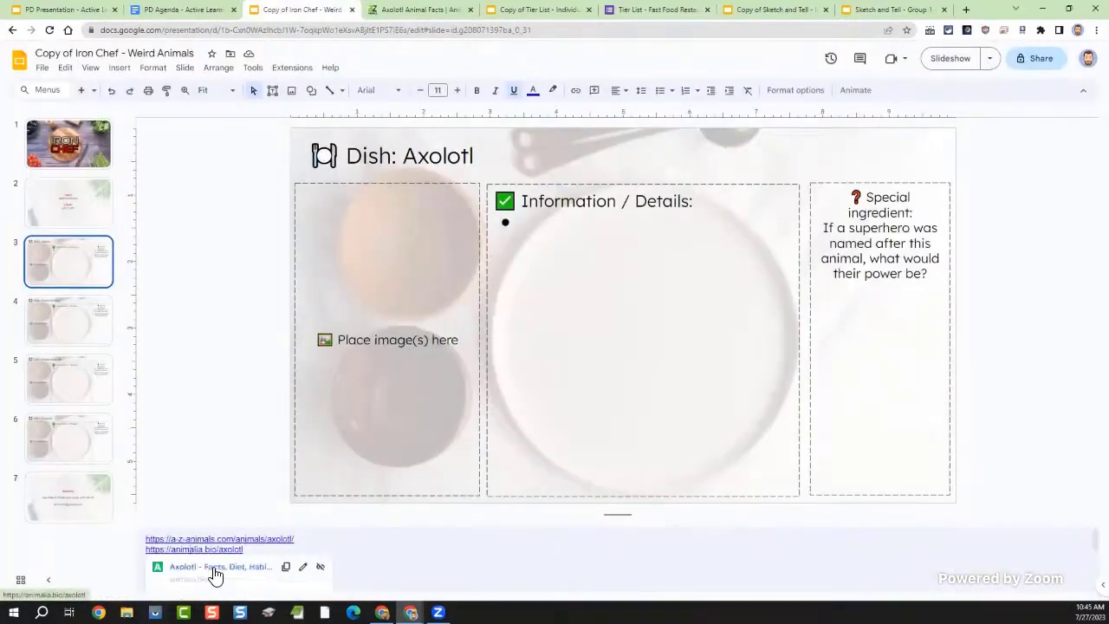
left_click(215, 572)
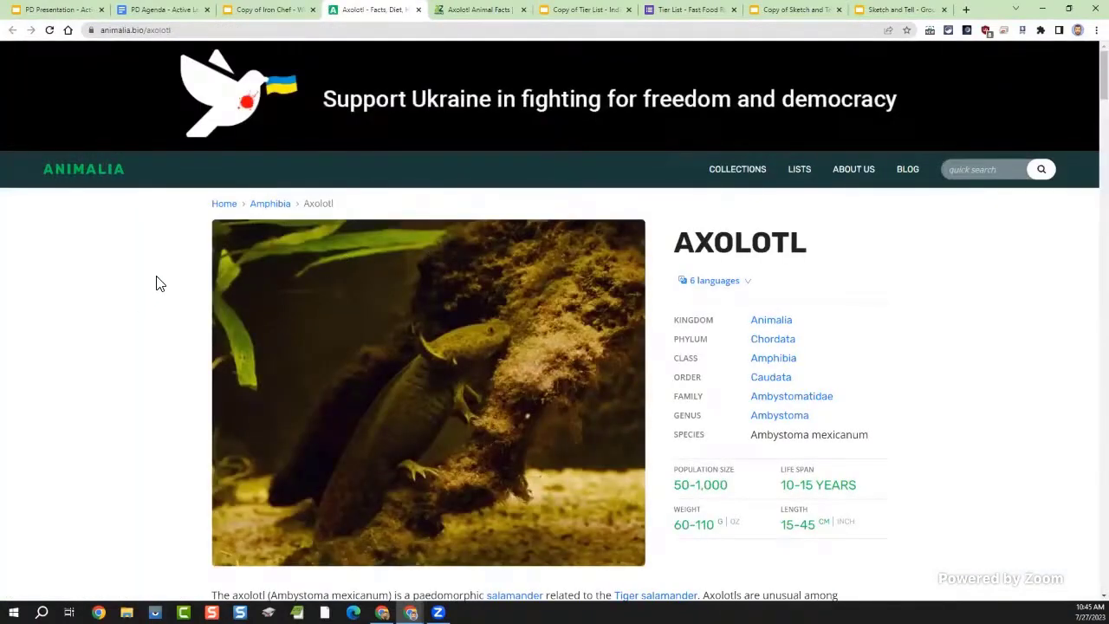
Step: Examine the Animalia axolotl article and photos, check the AZ Animals page, and return to the Iron Chef slideshow
scroll(157, 285, "down", 4)
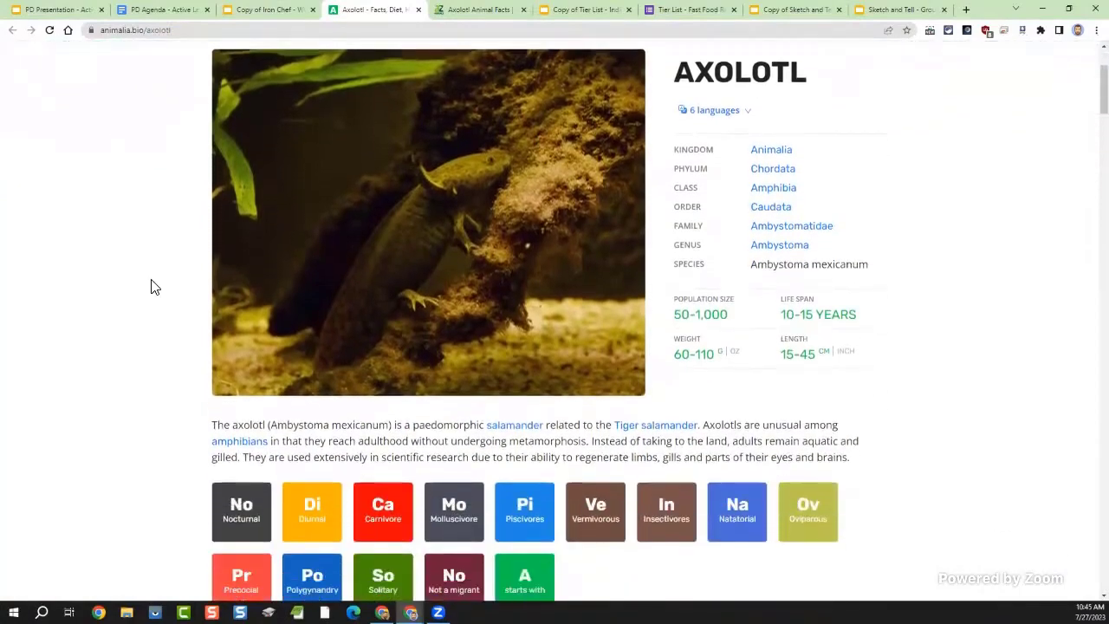
scroll(157, 286, "down", 5)
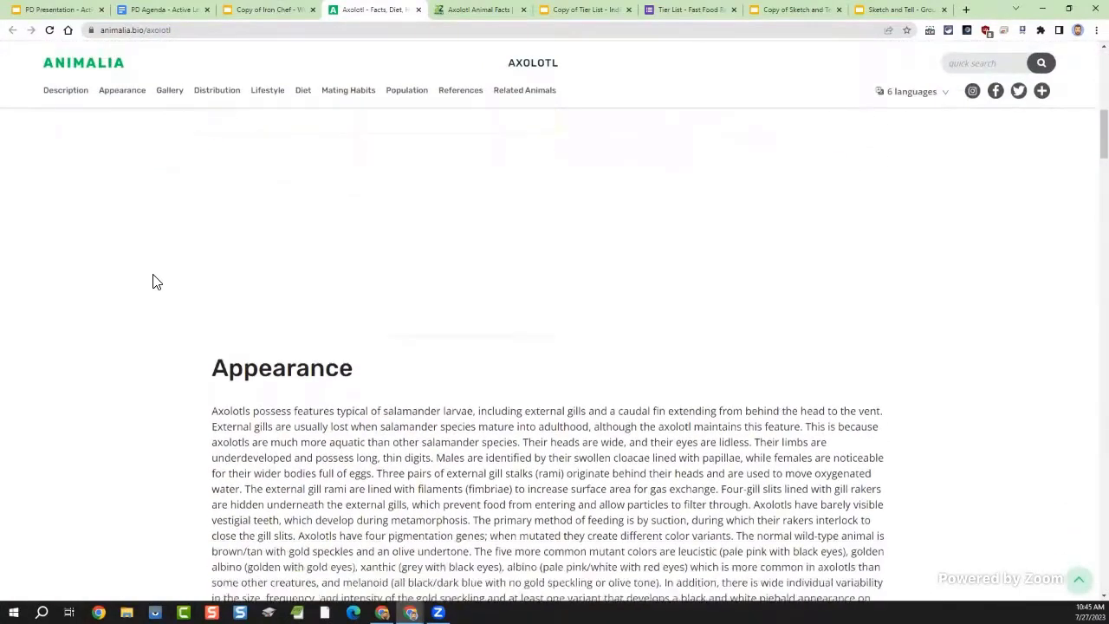
scroll(161, 268, "down", 2)
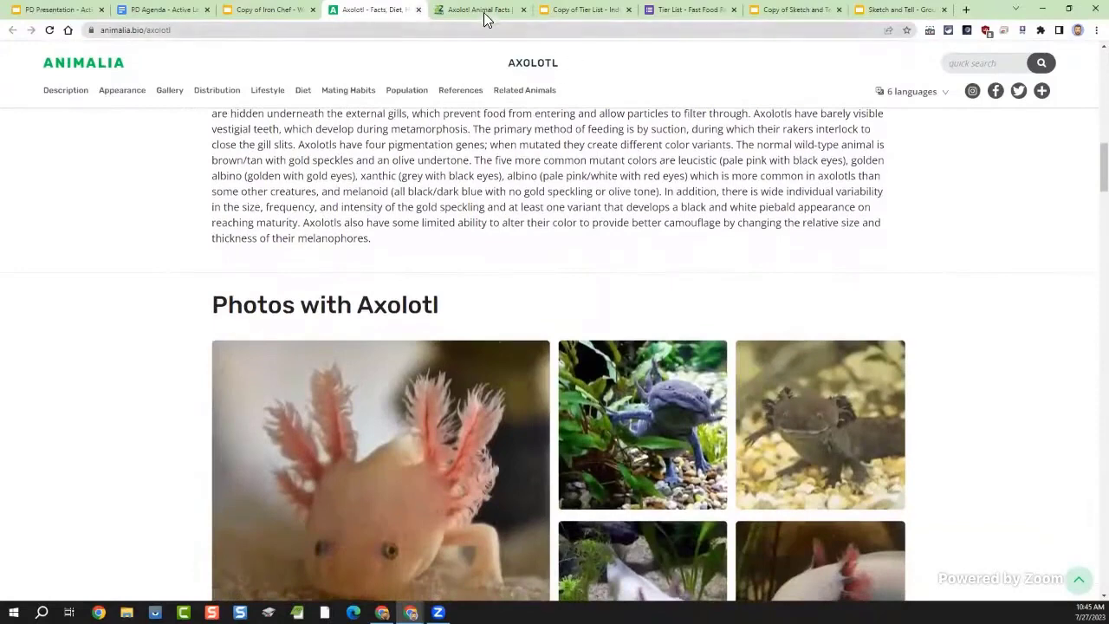
left_click(479, 9)
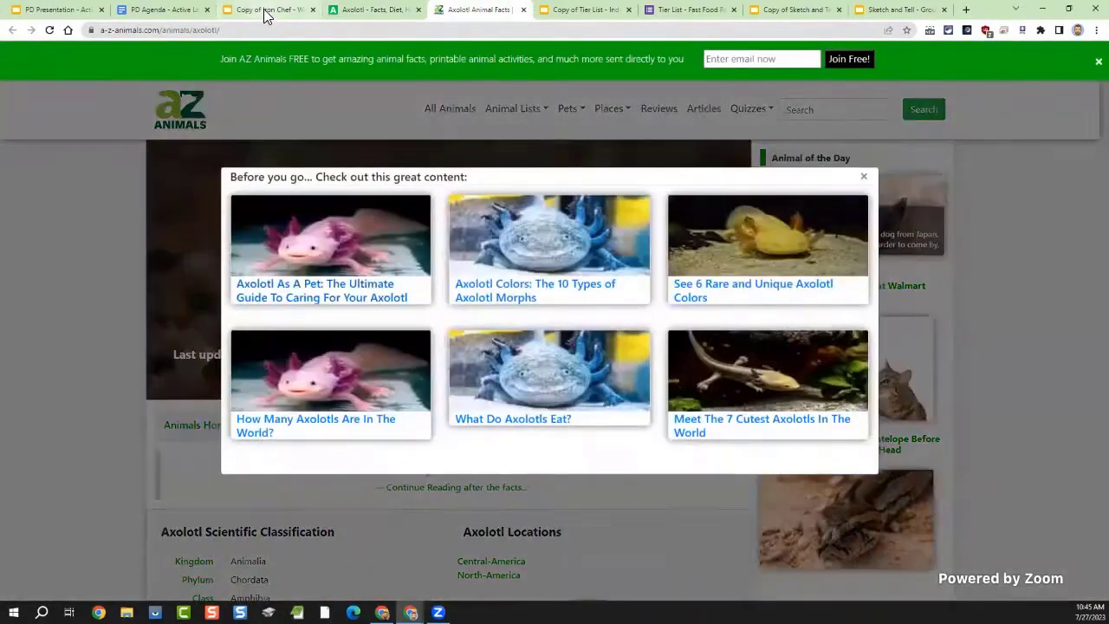
left_click(269, 9)
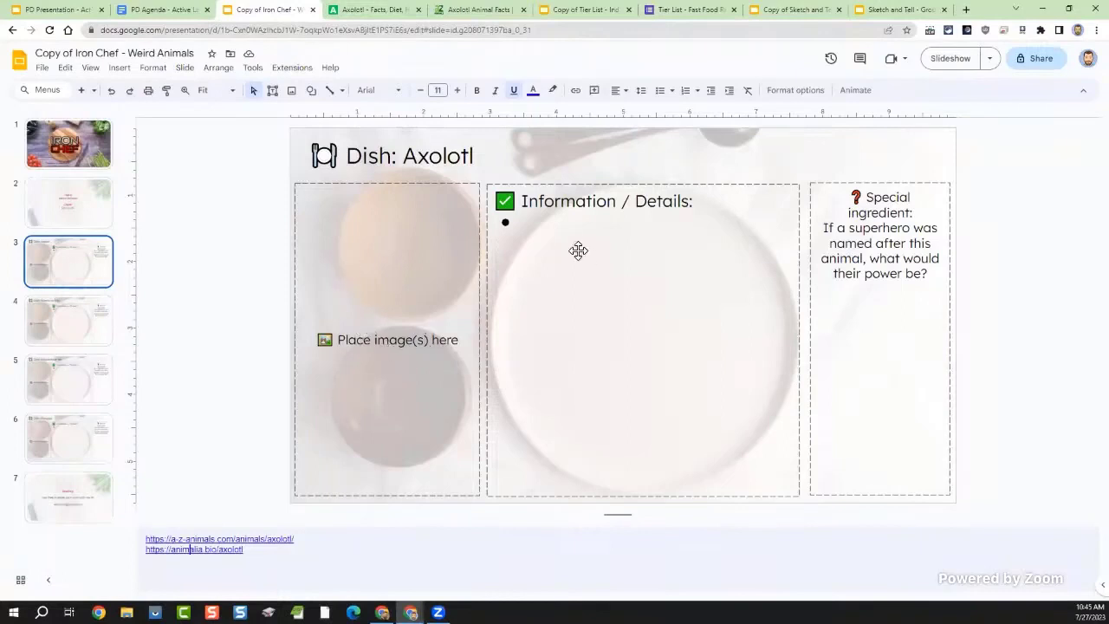
Step: Examine the empty Information / Details bullet and the superhero question in the Special ingredient box on the Axolotl slide
left_click(546, 223)
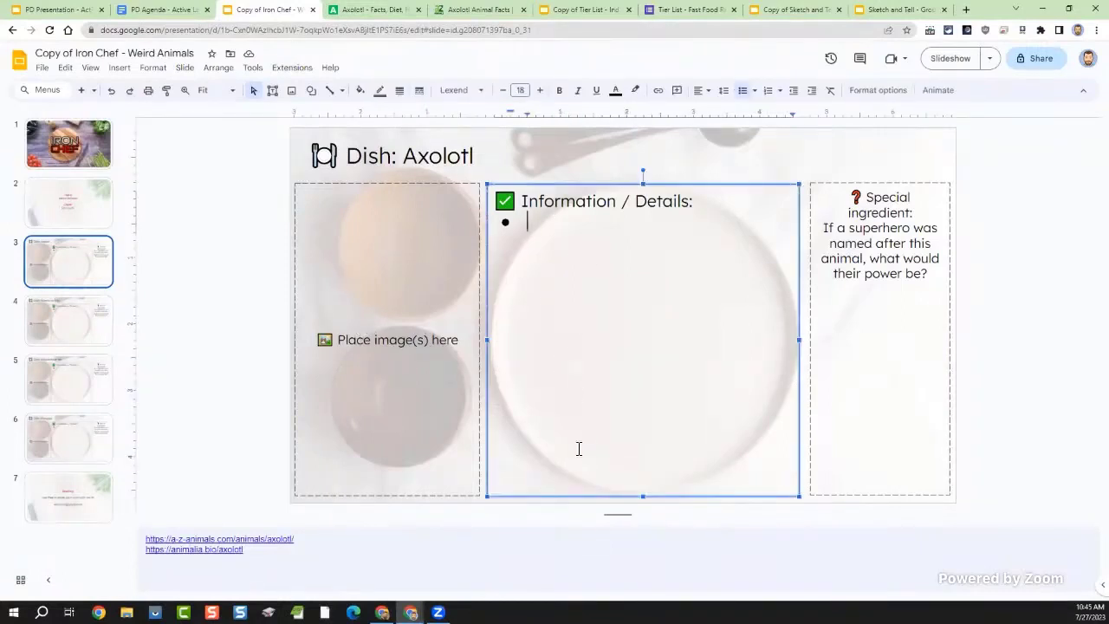
left_click(908, 259)
left_click_drag(825, 233, 931, 275)
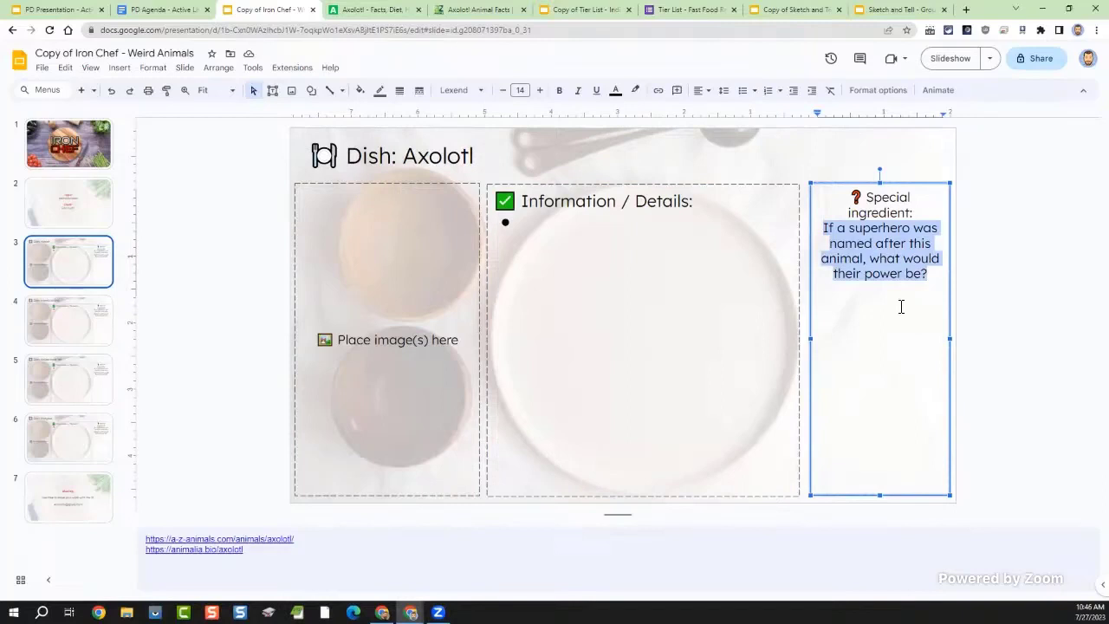
left_click(546, 224)
left_click(546, 224)
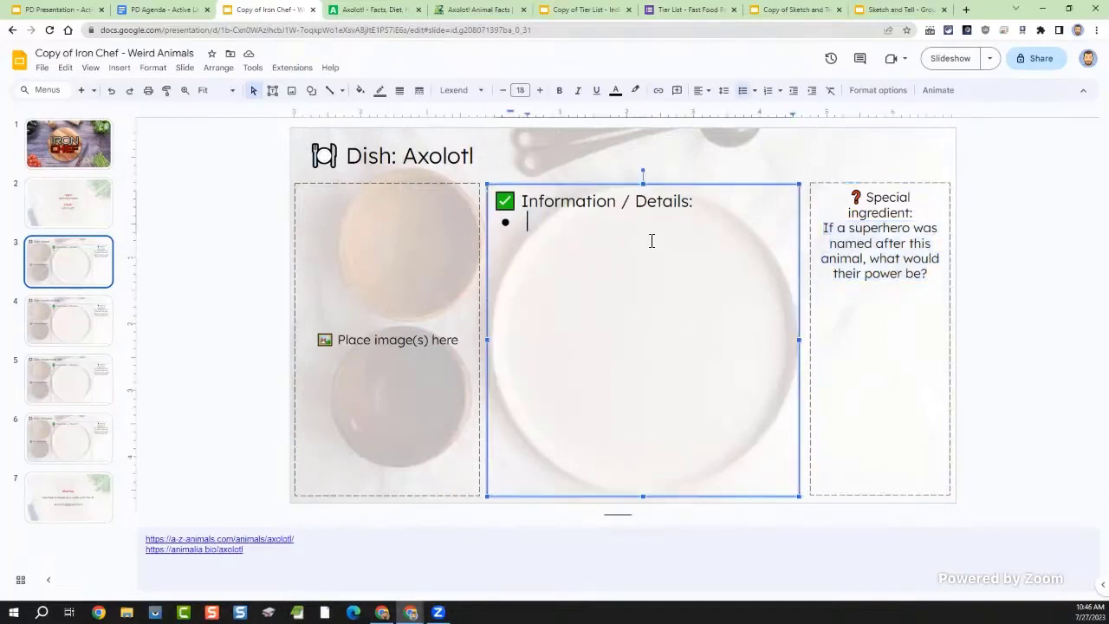
left_click(901, 273)
left_click_drag(932, 277, 878, 258)
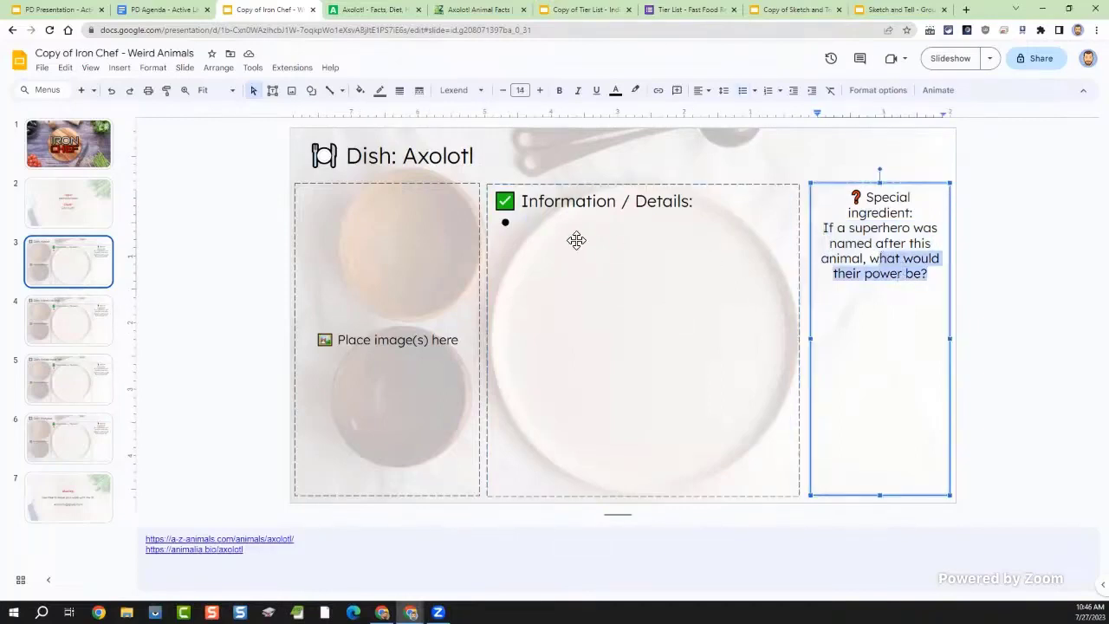
left_click_drag(896, 289, 937, 286)
left_click(938, 279)
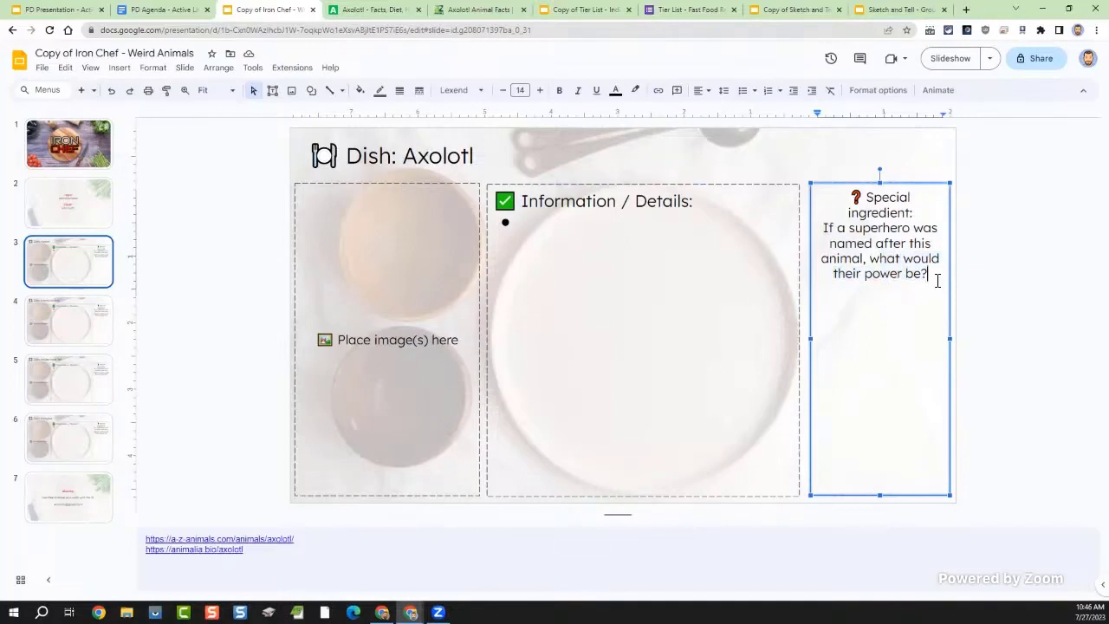
Step: Answer the superhero question in the Axolotl slide's Special ingredient box with "Can stay forever young" on a new line
key("Return")
type("Can stay forever young")
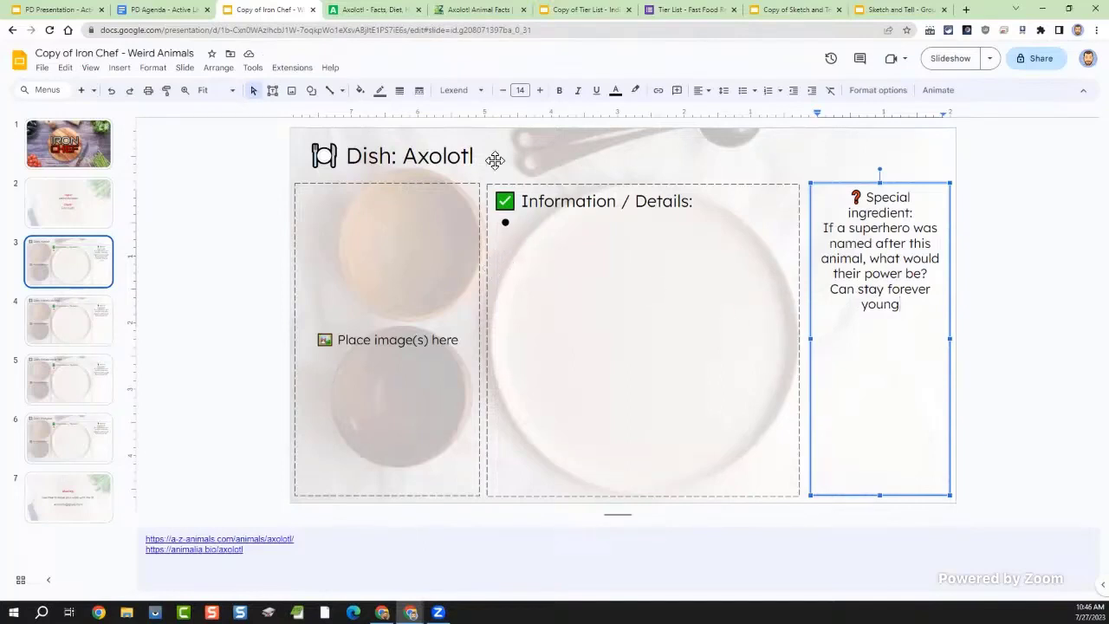
Step: Check the axolotl photos on the Animalia page and return to the Iron Chef - Weird Animals slideshow
left_click(444, 12)
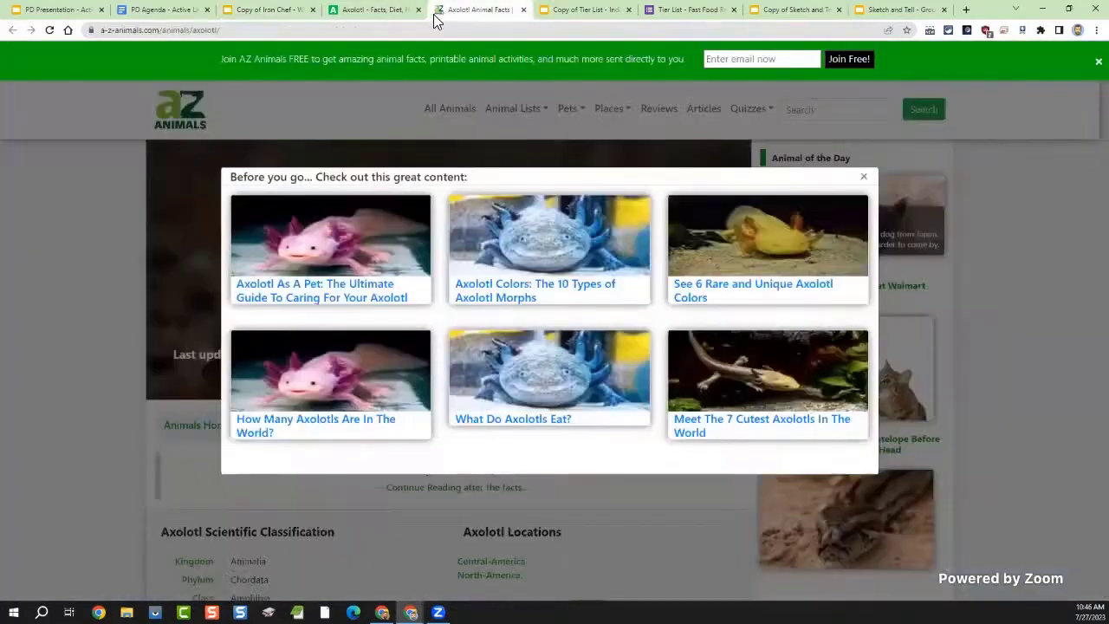
left_click(343, 8)
scroll(403, 455, "down", 2)
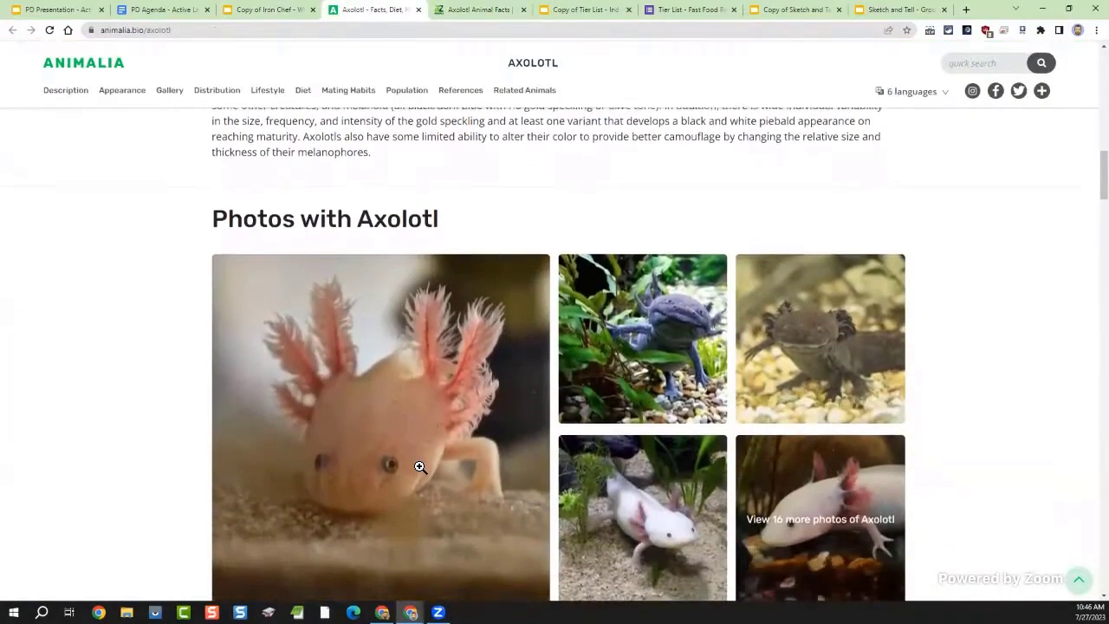
scroll(419, 467, "down", 2)
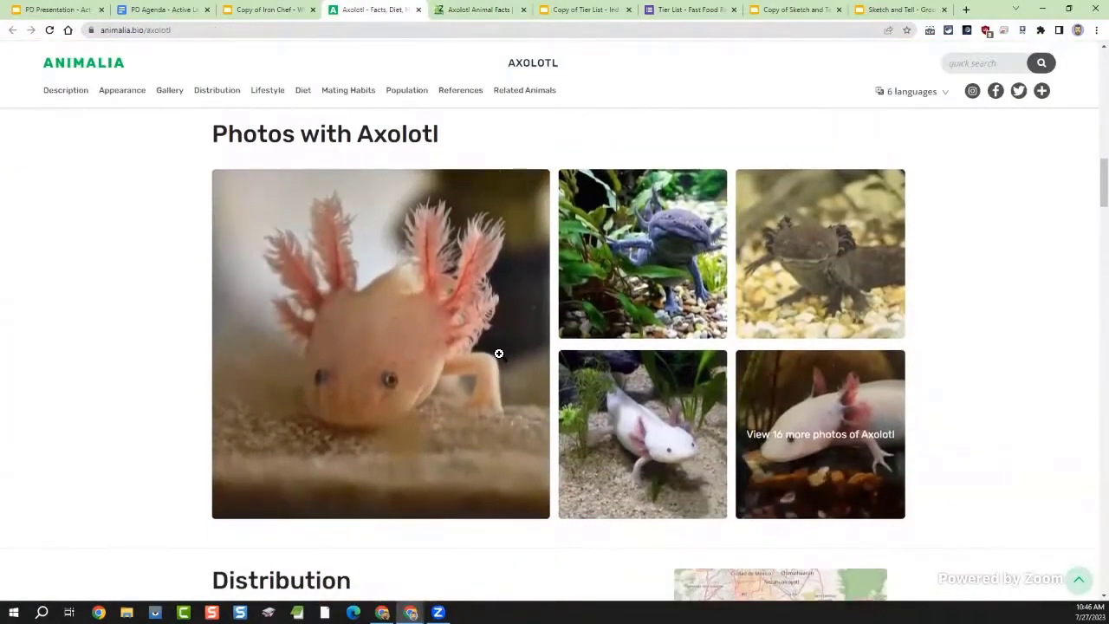
left_click(167, 11)
left_click(252, 10)
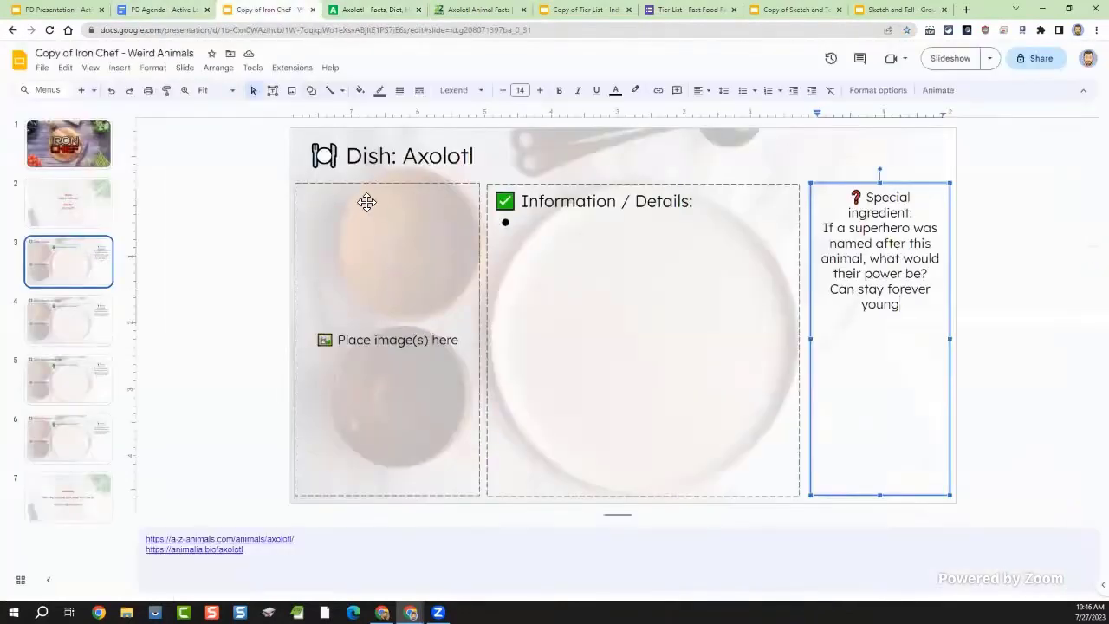
Step: Review the Axolotl slide's Information / Details and Special ingredient boxes, check the Platypus slide, and return to the Axolotl slide
left_click(523, 222)
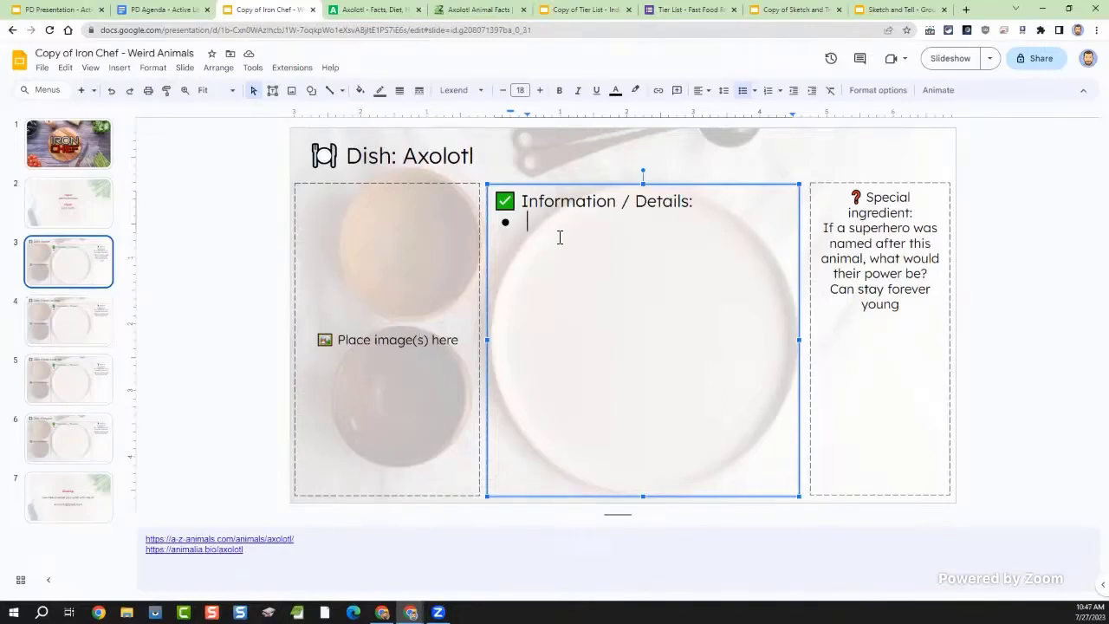
left_click(882, 318)
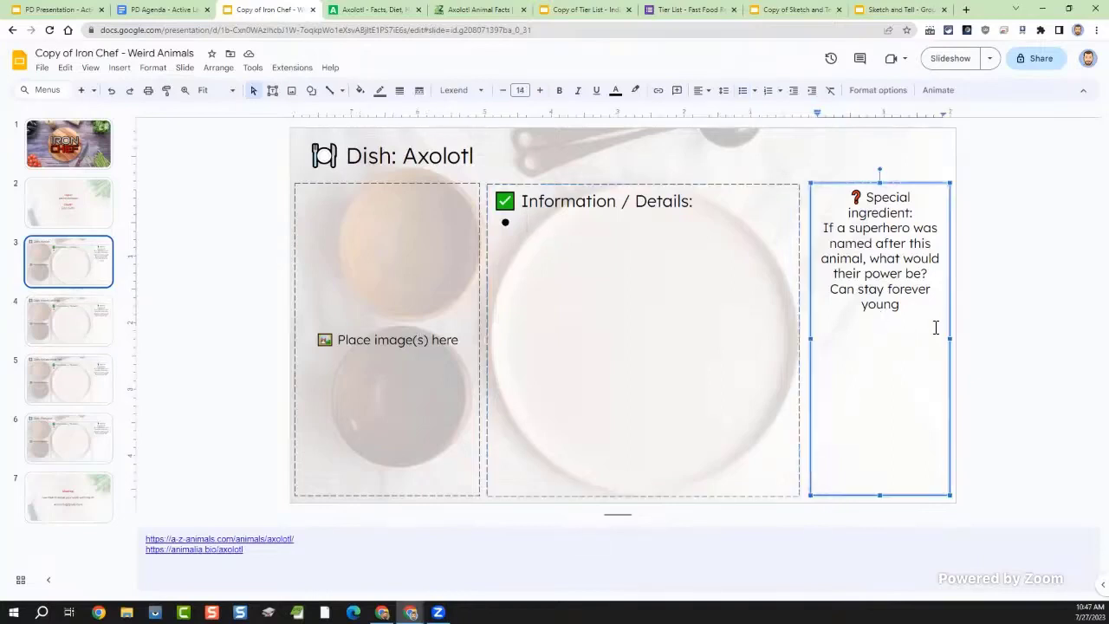
left_click(76, 321)
left_click(87, 438)
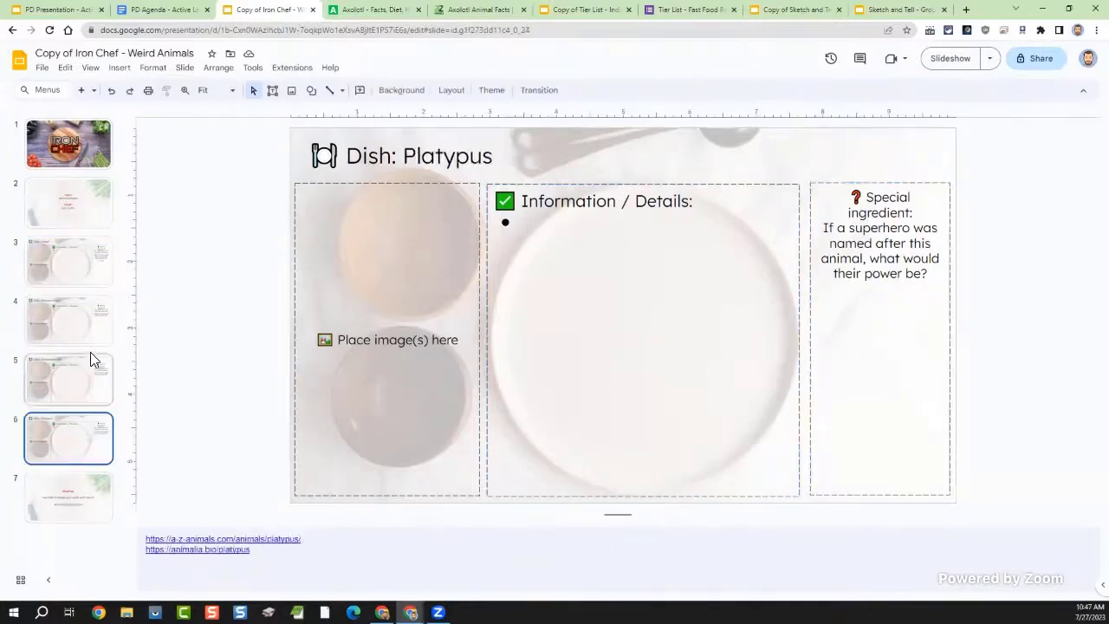
left_click(78, 279)
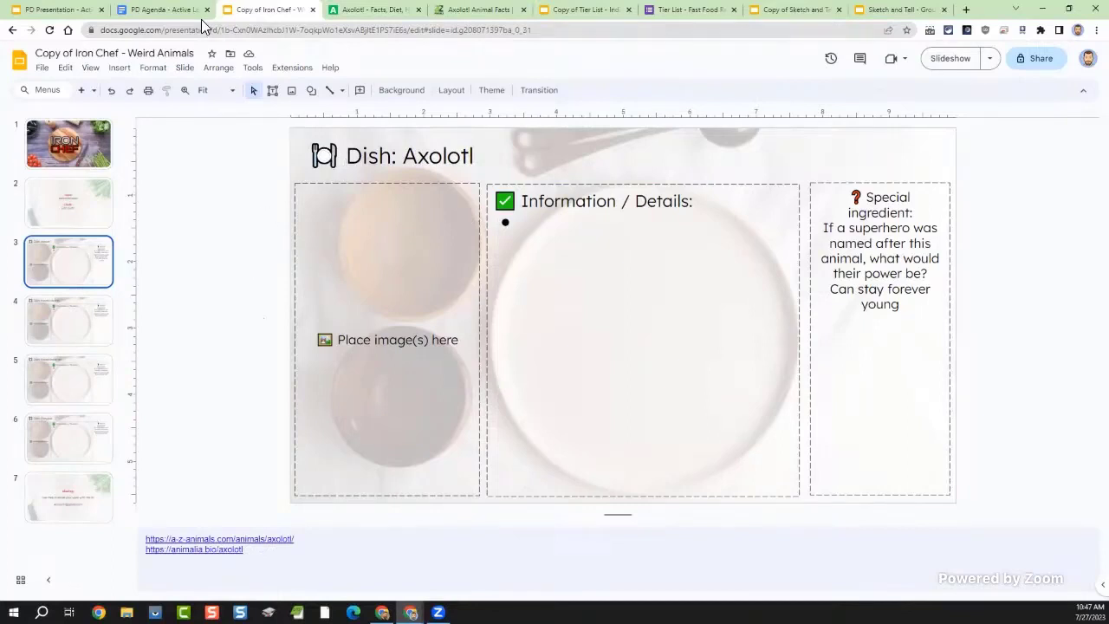
Step: Go back through the PD Agenda document to General Resources and examine the list of EduProtocol examples
left_click(171, 11)
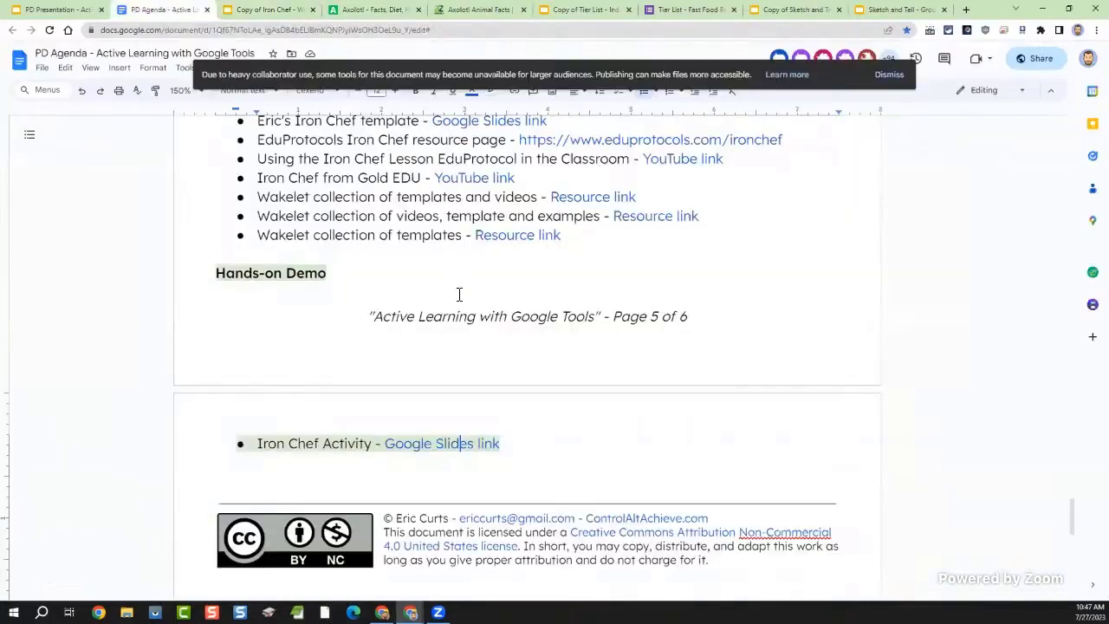
scroll(459, 295, "up", 6)
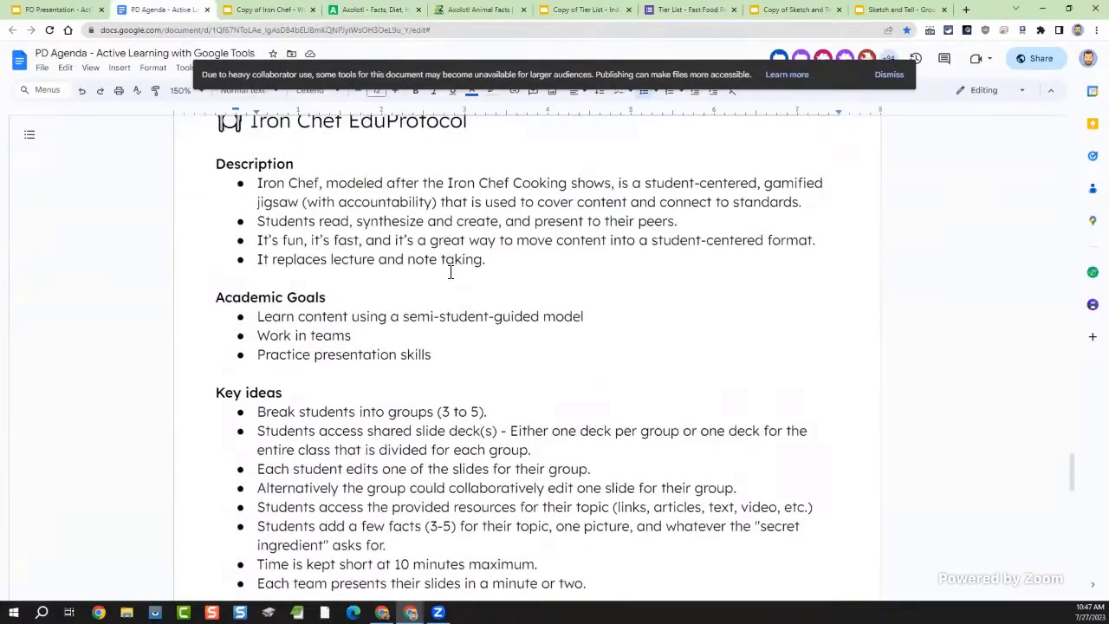
scroll(451, 277, "up", 2)
scroll(454, 289, "up", 20)
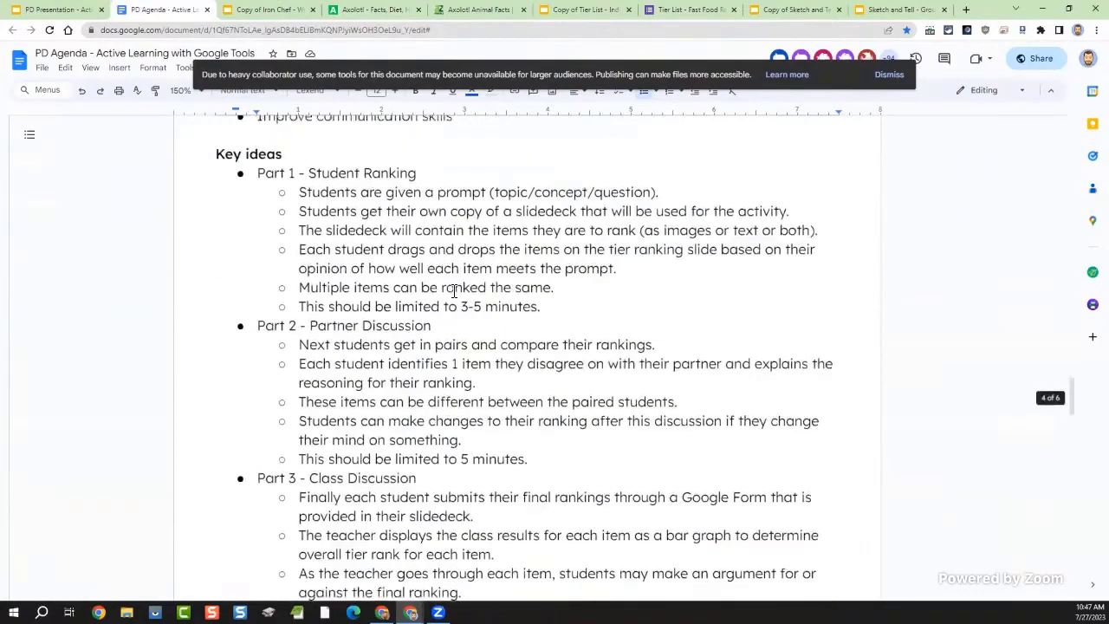
scroll(454, 291, "up", 15)
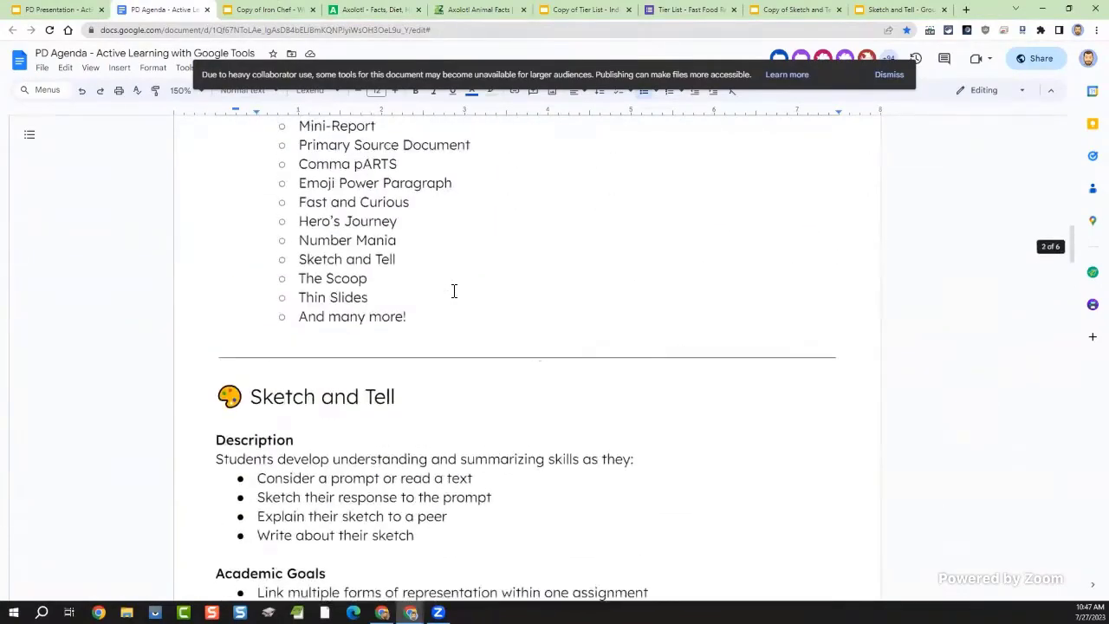
left_click_drag(299, 242, 299, 518)
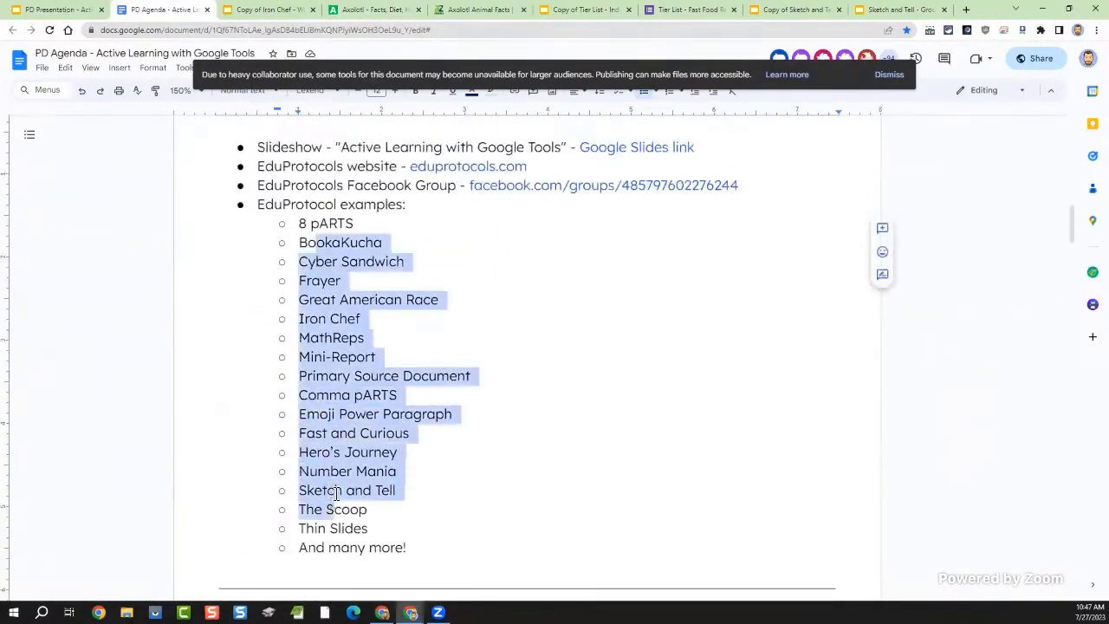
left_click(353, 490)
Step: Examine the EduProtocols website and Facebook Group entries under General Resources in the agenda
scroll(368, 351, "up", 2)
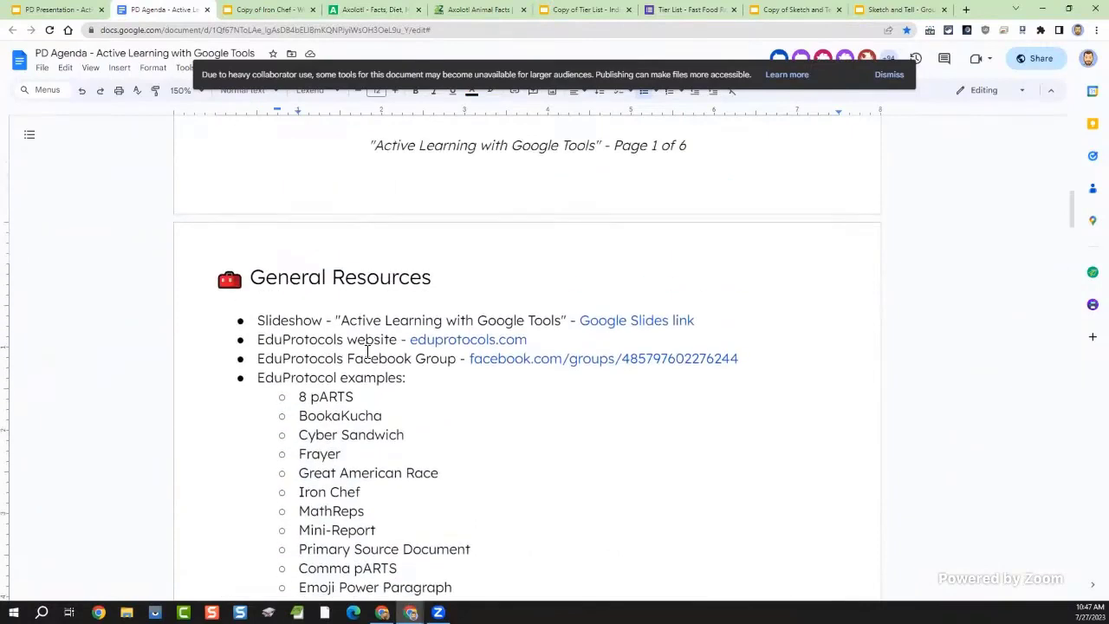
left_click_drag(387, 359, 611, 364)
left_click(376, 361)
scroll(428, 422, "up", 15)
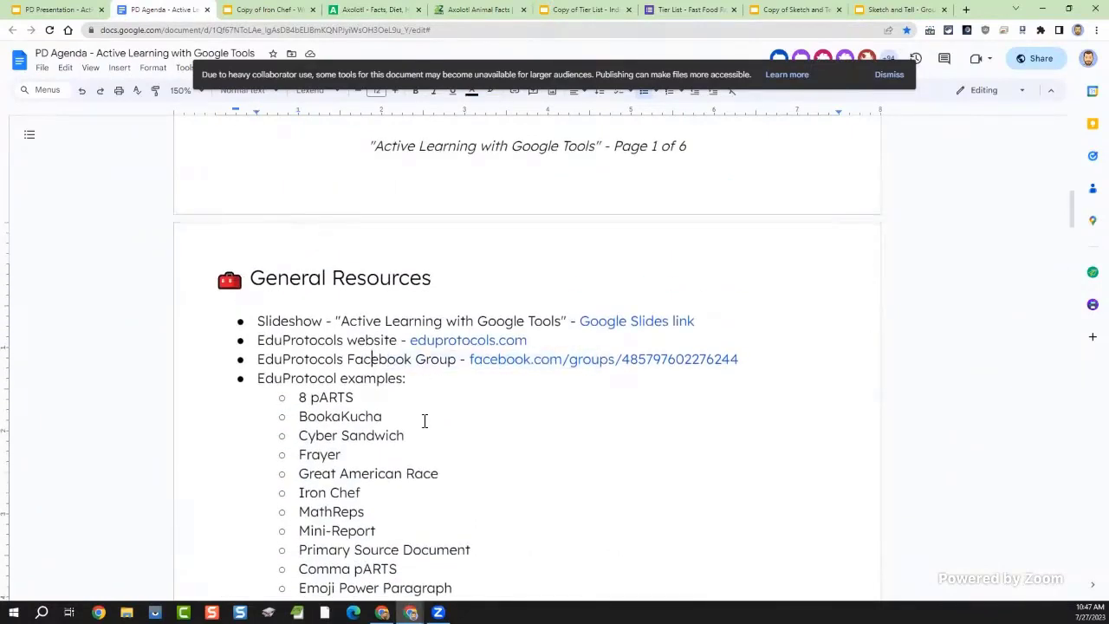
Step: Switch to the PD Presentation slideshow and jump to slide 11, Session Resources
left_click(70, 8)
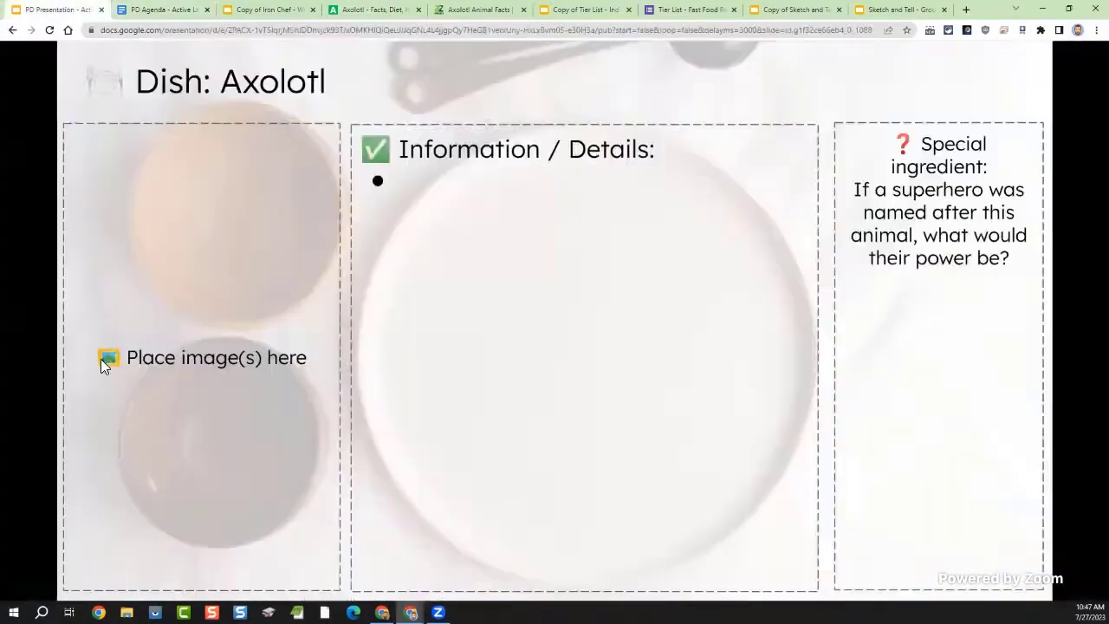
left_click(47, 577)
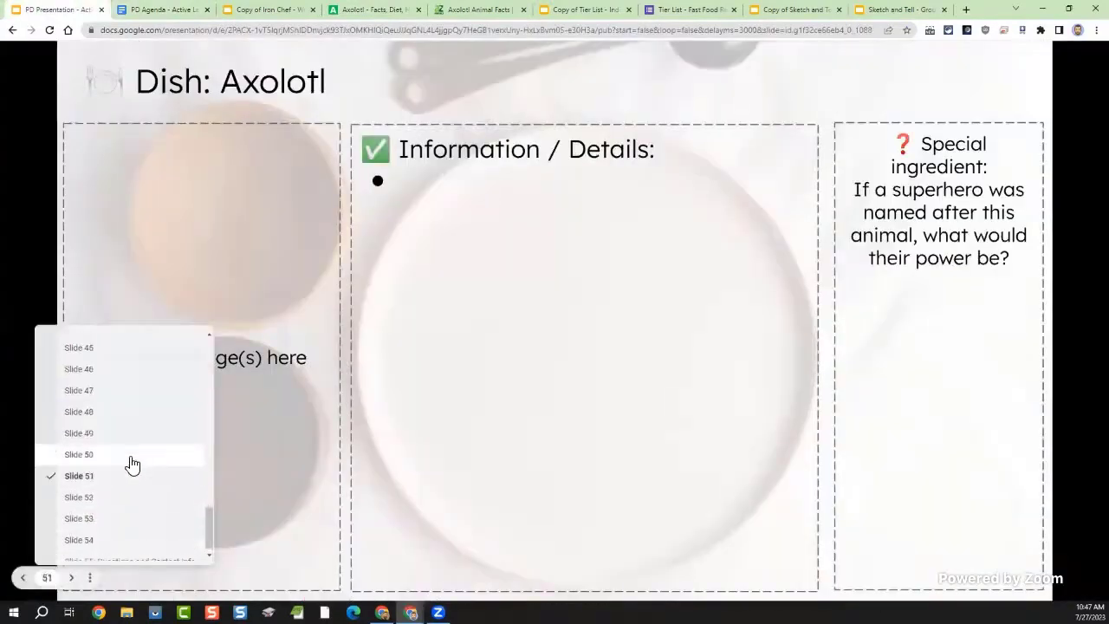
scroll(131, 463, "up", 10)
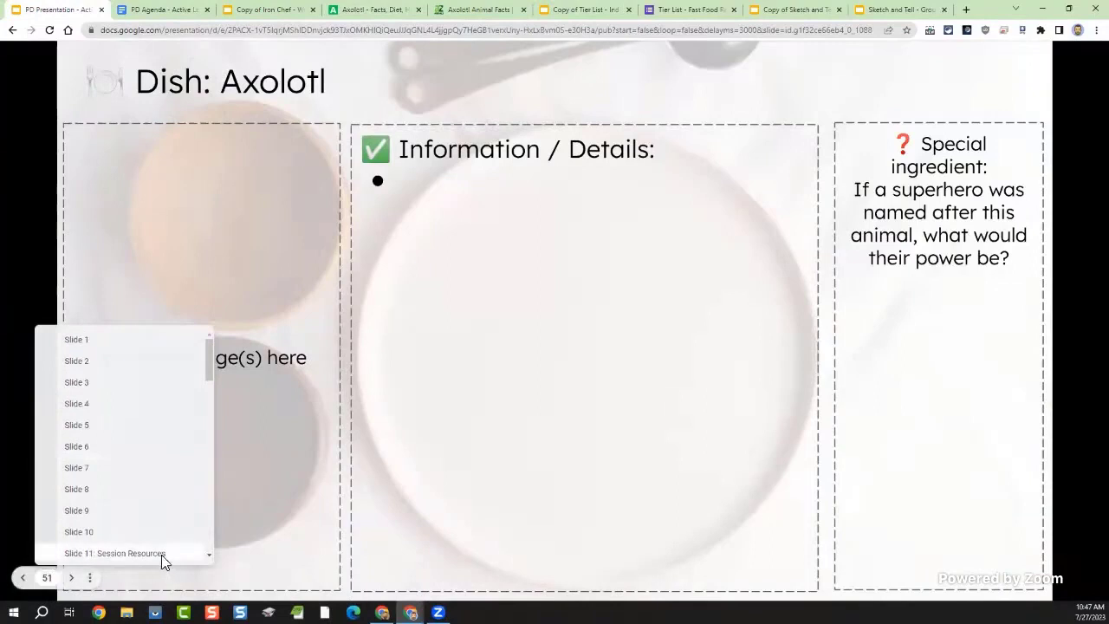
left_click(163, 554)
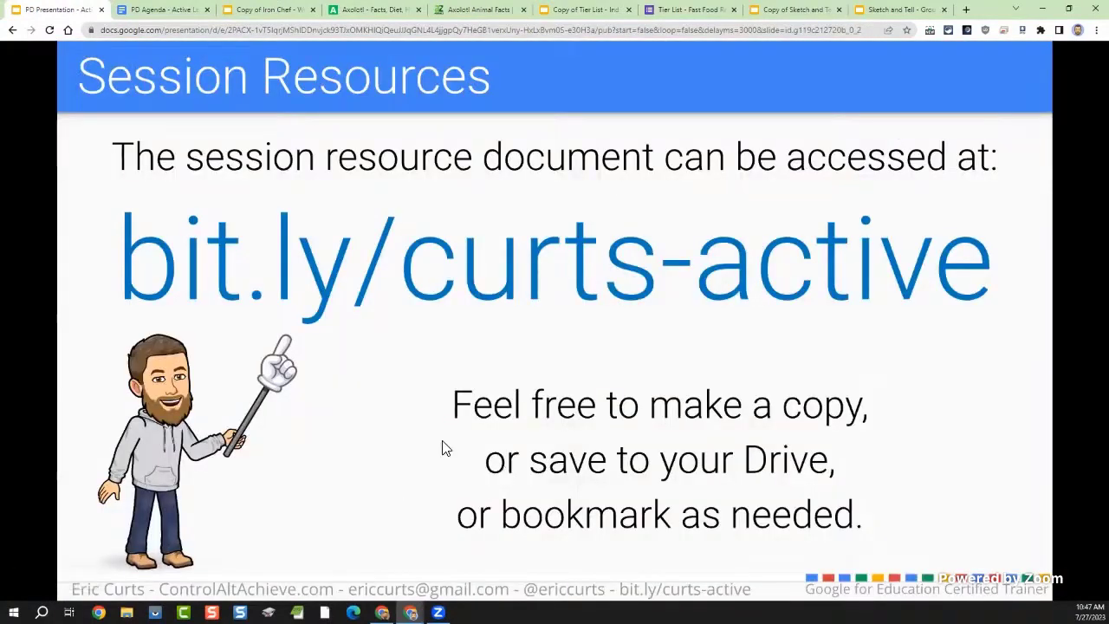